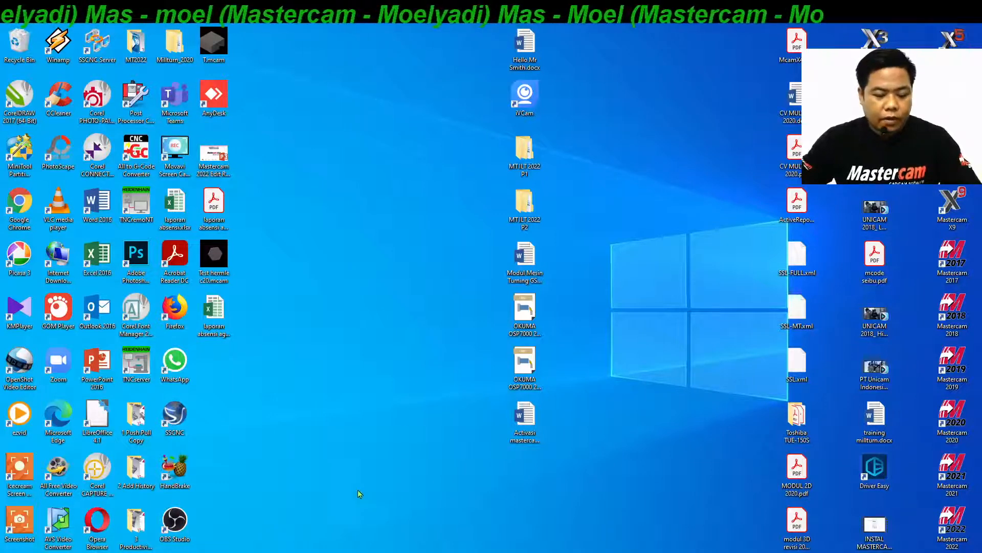
# Switch to Mastercam and open sample file mcam2022.X_T from the whatnews mcam 2022 folder, imported as solids at scale 1.
pyautogui.click(328, 552)
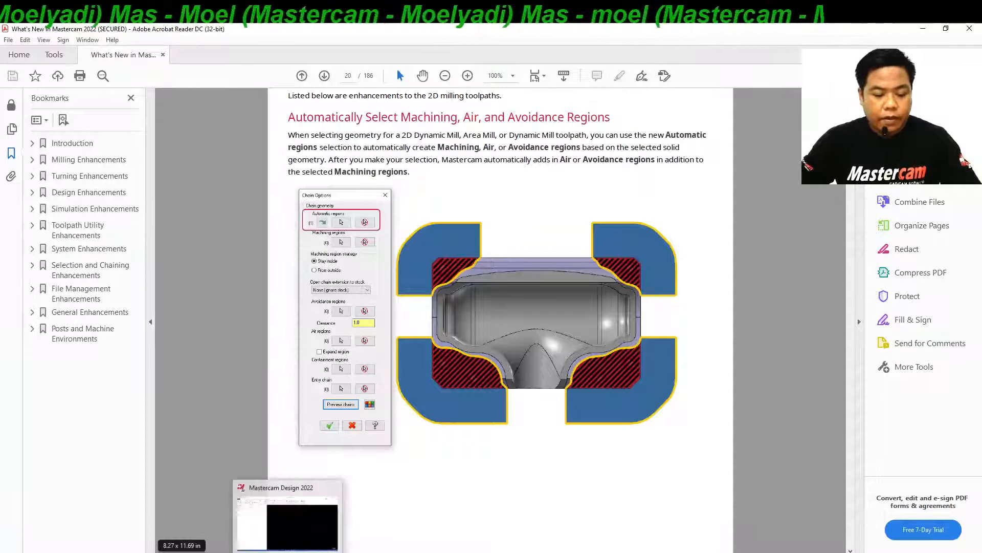
pyautogui.click(290, 552)
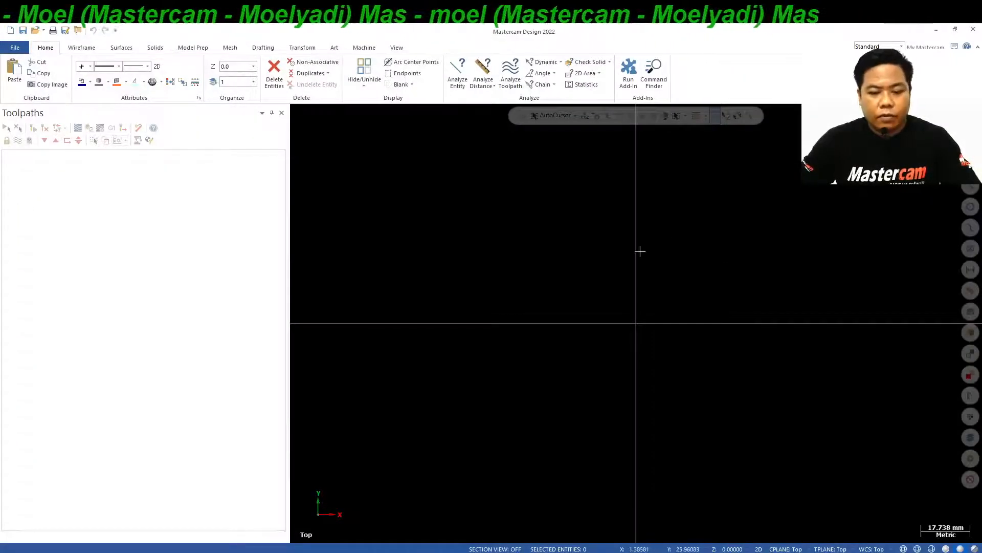
pyautogui.click(16, 48)
pyautogui.click(25, 106)
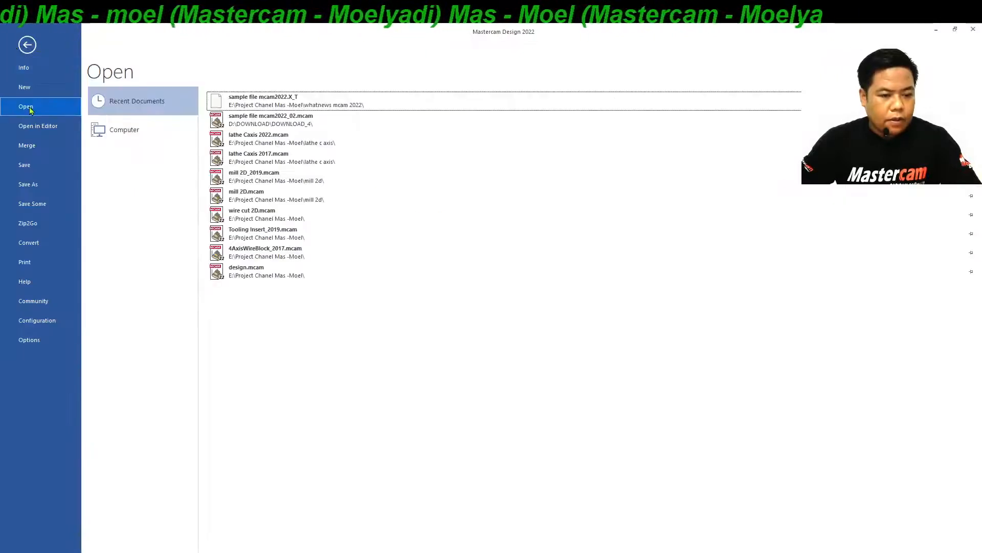
pyautogui.click(164, 131)
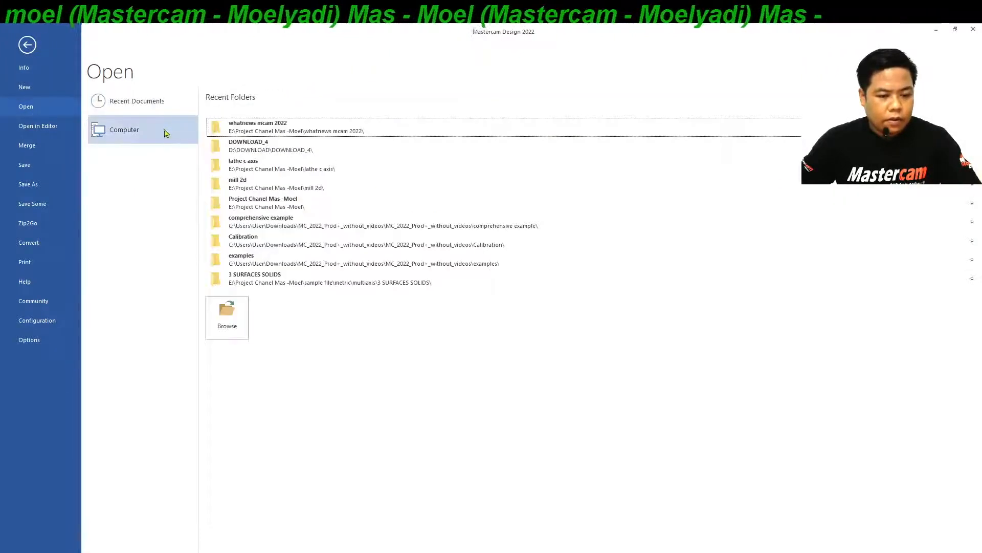
pyautogui.click(296, 128)
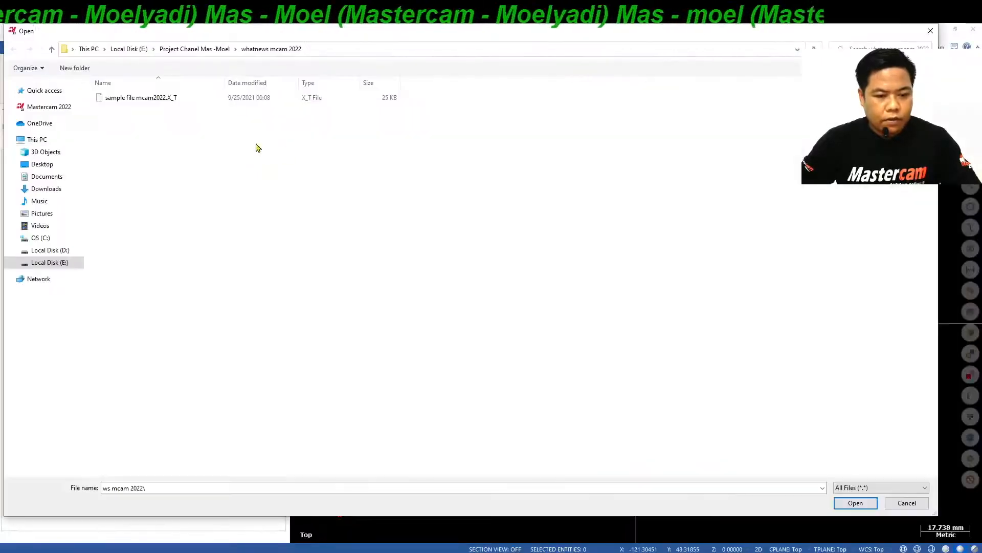
pyautogui.click(145, 101)
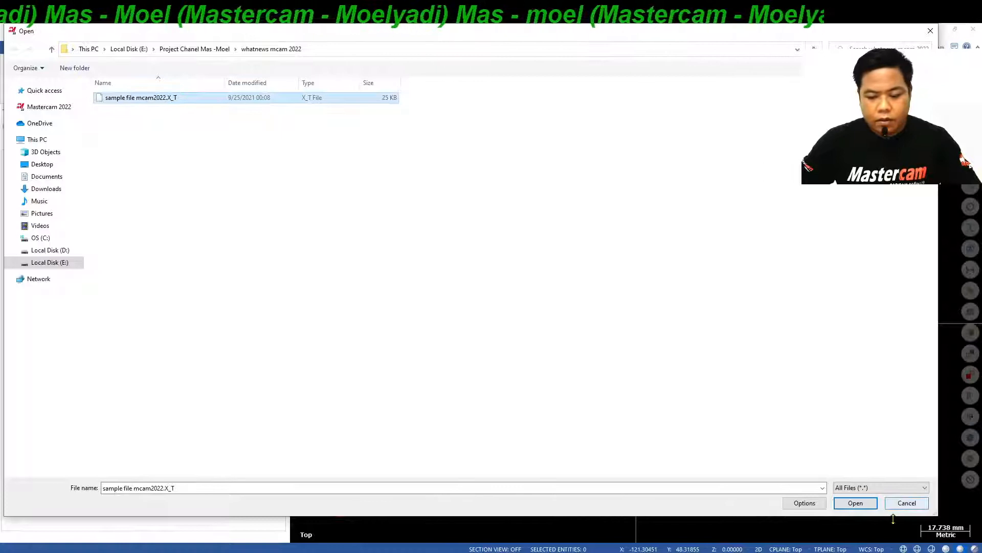
pyautogui.click(804, 503)
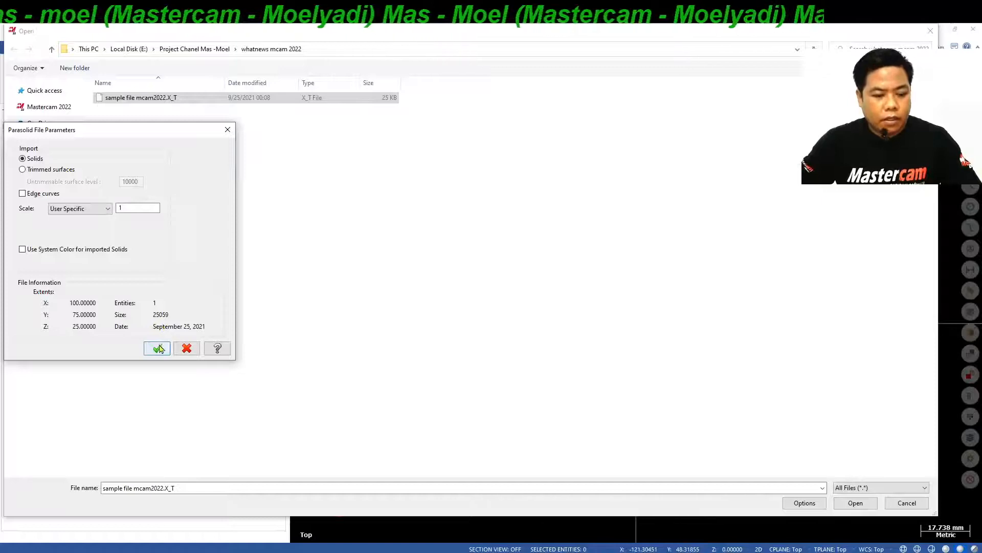
pyautogui.click(157, 349)
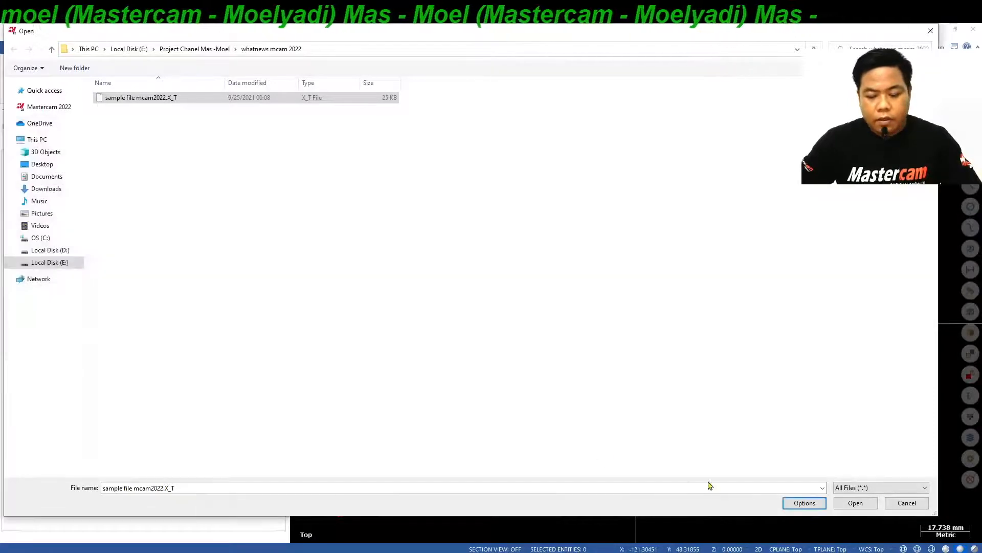
pyautogui.click(862, 505)
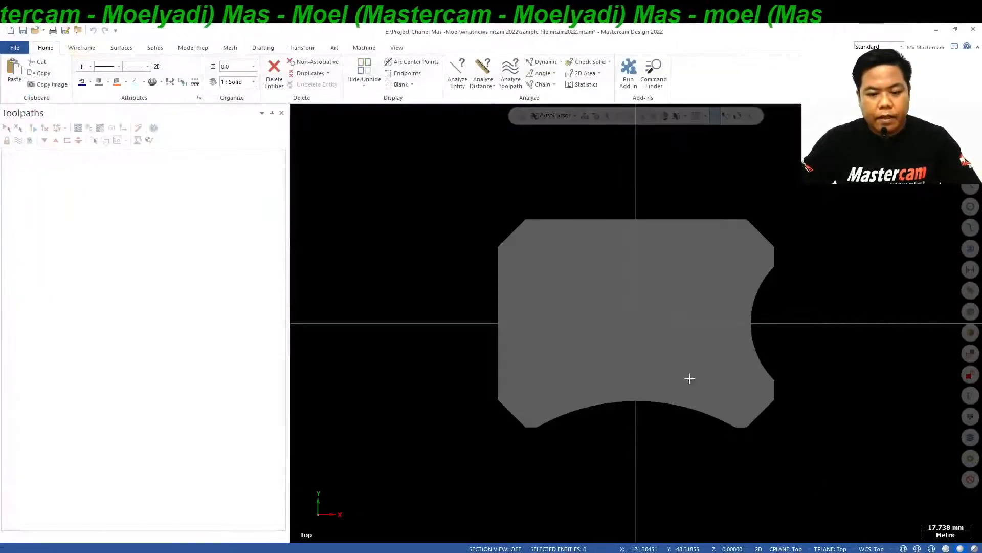
# Examine the imported solid's pocket and side cutouts from several angles, ending in the isometric view.
pyautogui.scroll(2, 607, 301)
pyautogui.moveTo(590, 287); pyautogui.dragTo(493, 266, button='middle')
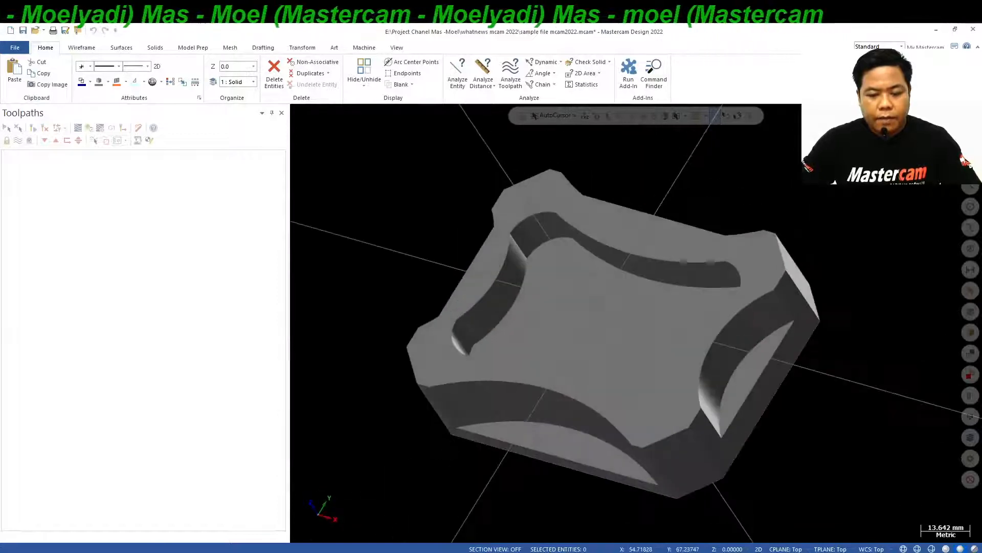
pyautogui.rightClick(896, 184)
pyautogui.click(896, 248)
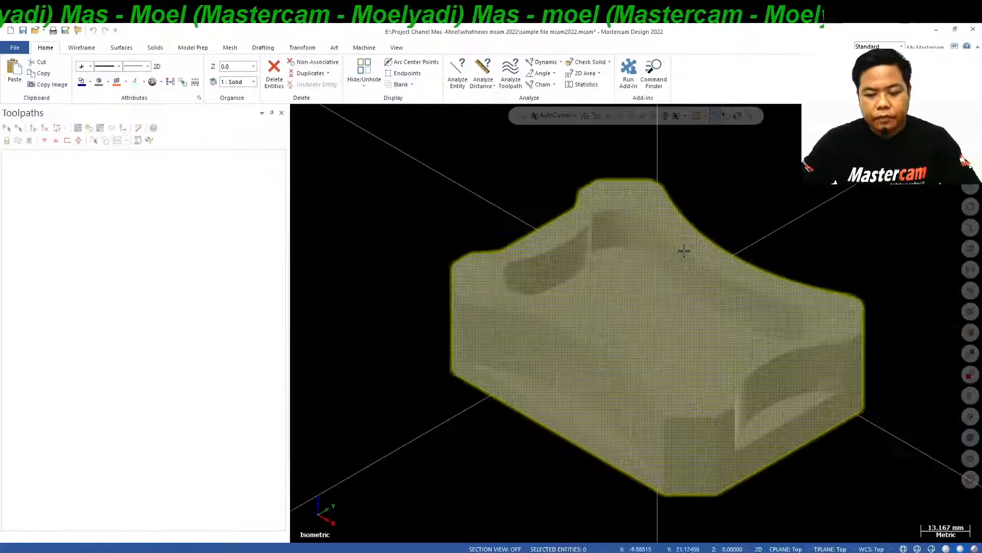
pyautogui.moveTo(685, 251)
pyautogui.mouseDown(button='middle')
pyautogui.moveTo(660, 255)
pyautogui.moveTo(621, 339)
pyautogui.moveTo(655, 261)
pyautogui.mouseUp(button='middle')
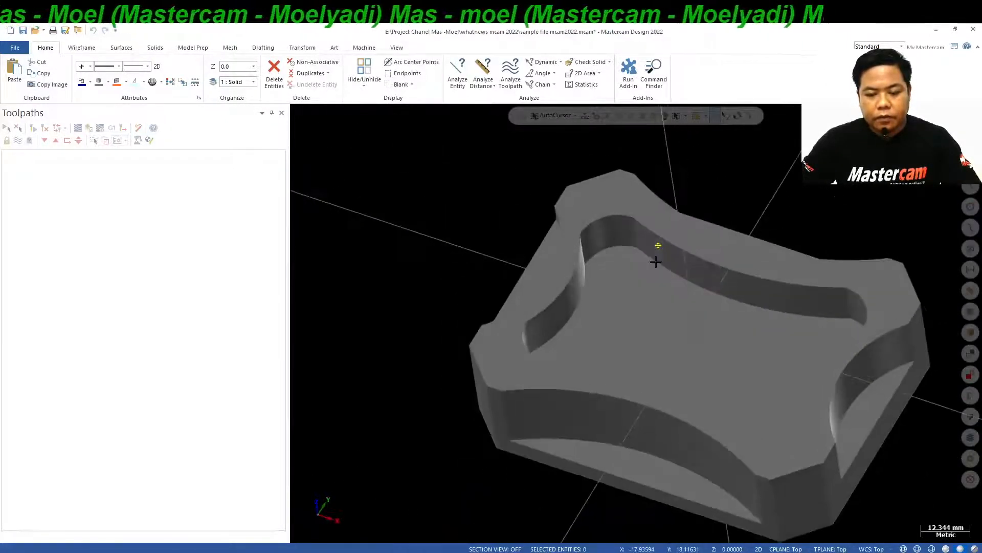
pyautogui.rightClick(896, 186)
pyautogui.click(884, 259)
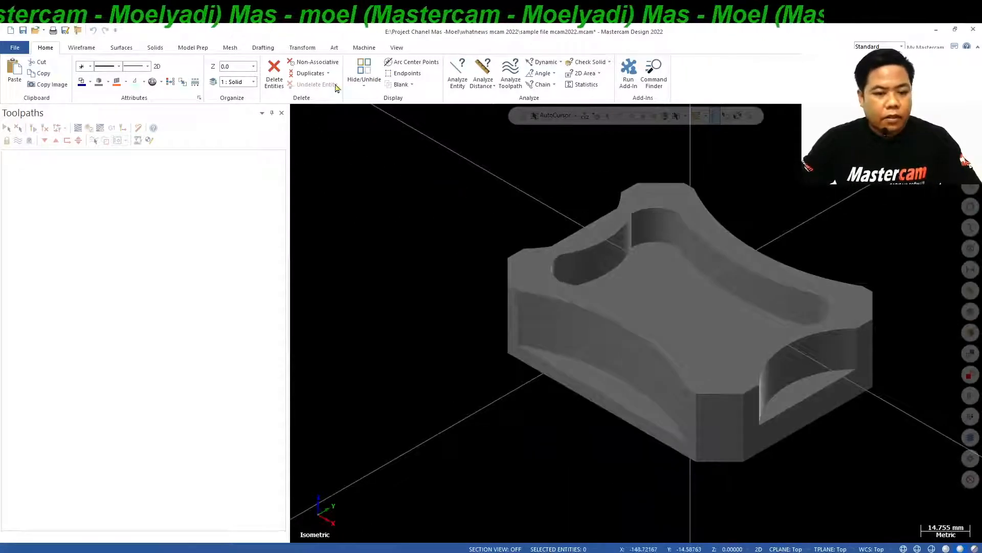
# Add a milling machine group using the MILL DEFAULT MM machine definition.
pyautogui.click(361, 47)
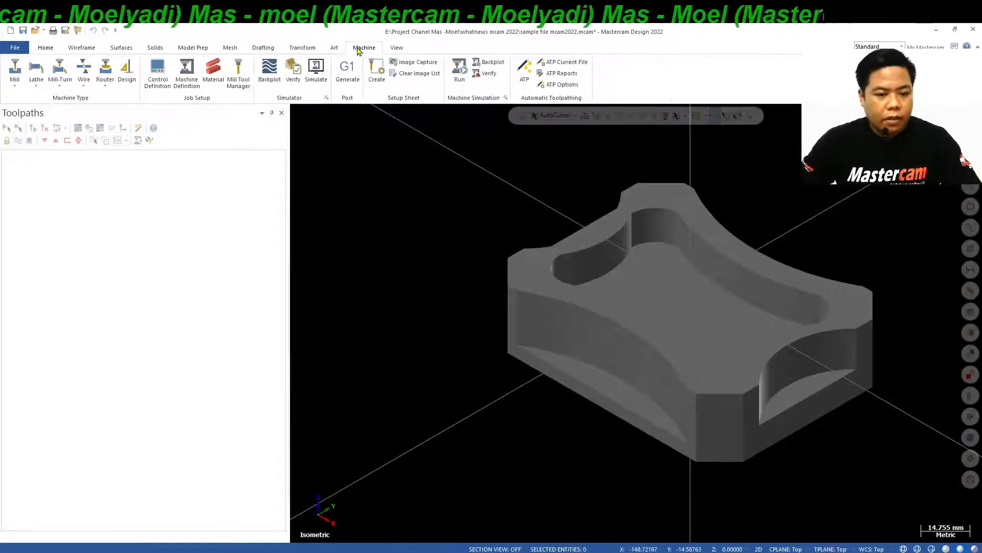
pyautogui.click(15, 86)
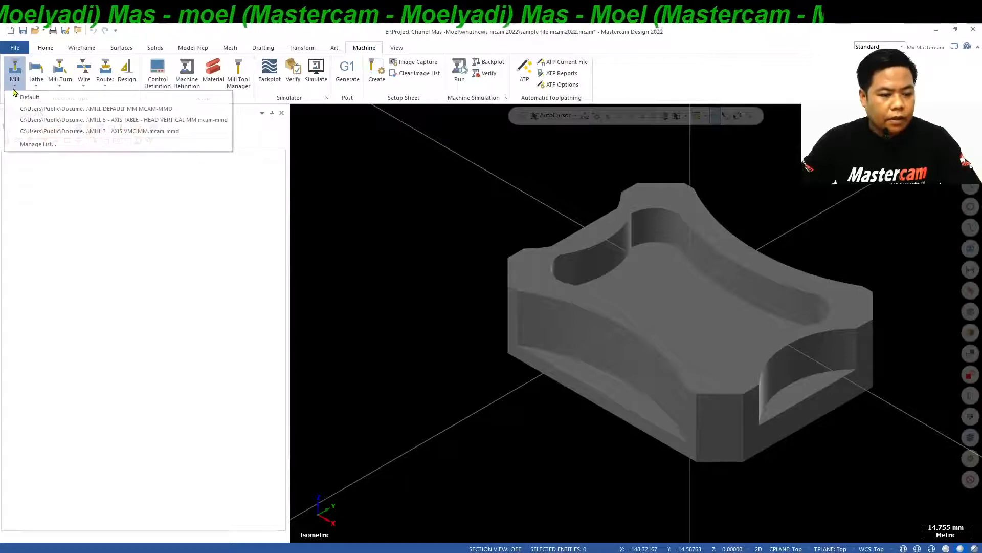
pyautogui.click(58, 109)
# In the stock setup, create a rectangular bounding box around the solid and change the construction mode to 3D.
pyautogui.scroll(-1, 371, 265)
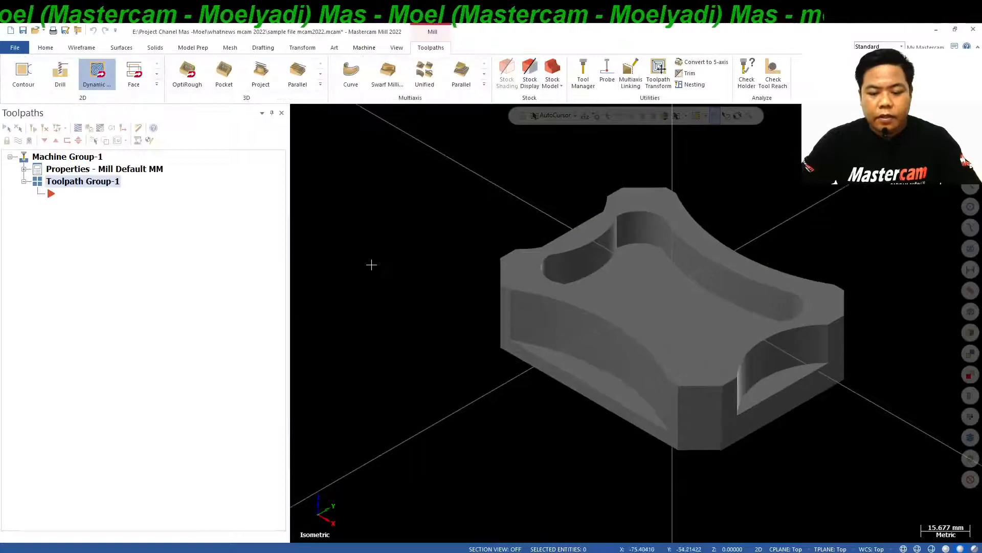
pyautogui.scroll(-1, 372, 265)
pyautogui.scroll(2, 653, 279)
pyautogui.moveTo(630, 247)
pyautogui.mouseDown(button='middle')
pyautogui.moveTo(614, 305)
pyautogui.moveTo(568, 302)
pyautogui.moveTo(551, 267)
pyautogui.moveTo(509, 241)
pyautogui.moveTo(527, 291)
pyautogui.moveTo(574, 340)
pyautogui.moveTo(607, 279)
pyautogui.moveTo(612, 289)
pyautogui.mouseUp(button='middle')
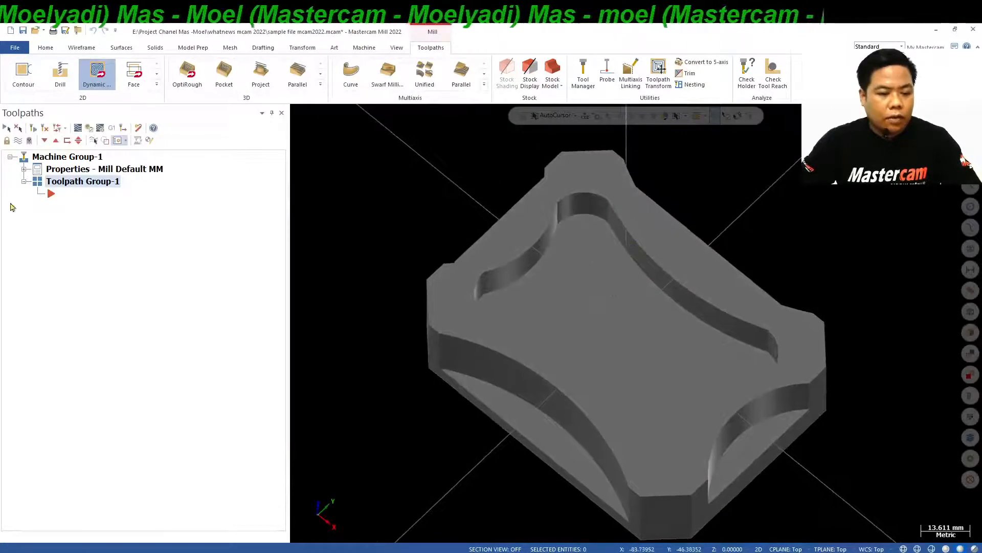
pyautogui.click(24, 169)
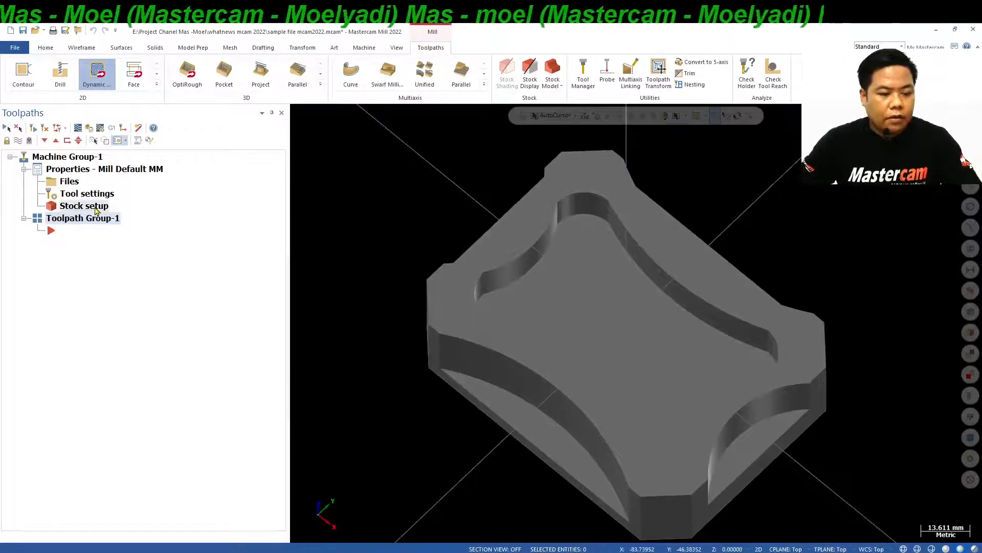
pyautogui.doubleClick(96, 207)
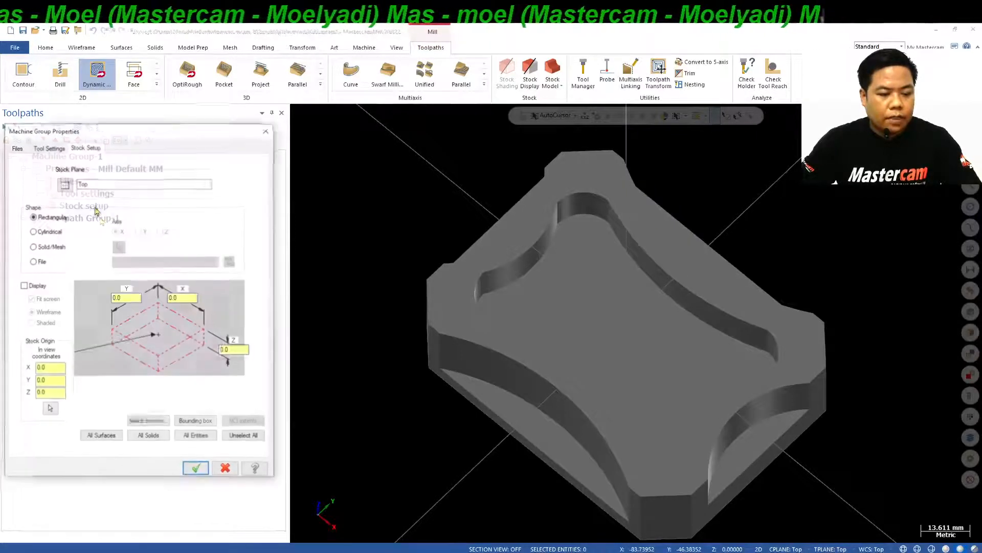
pyautogui.click(200, 424)
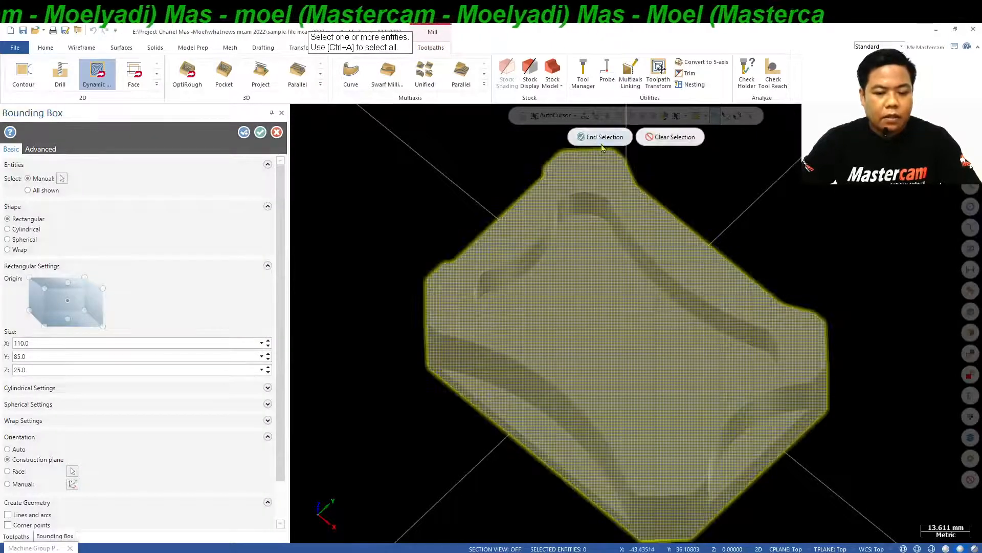
pyautogui.scroll(-4, 507, 225)
pyautogui.moveTo(507, 226); pyautogui.dragTo(533, 198, button='middle')
pyautogui.click(602, 137)
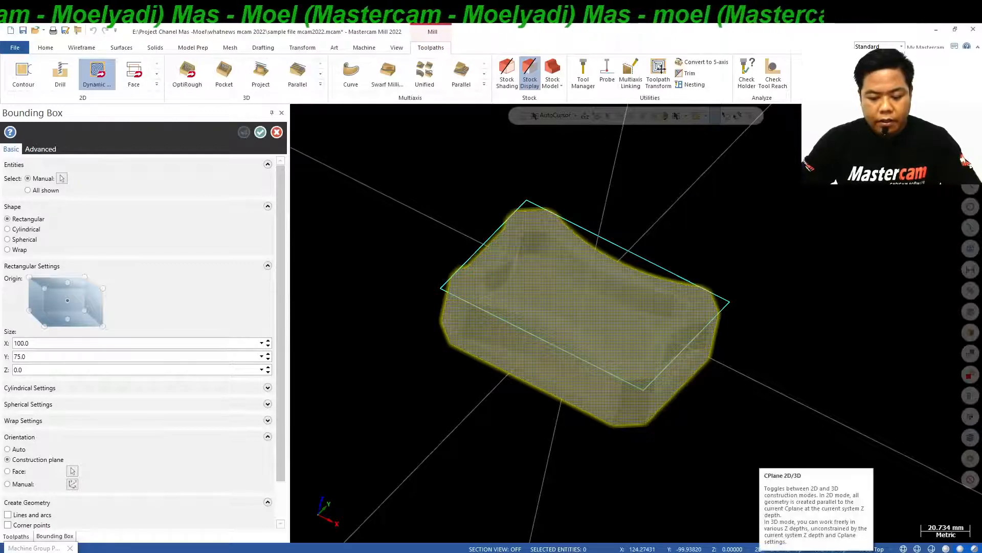
pyautogui.click(758, 549)
pyautogui.moveTo(599, 350)
pyautogui.mouseDown(button='middle')
pyautogui.moveTo(524, 332)
pyautogui.moveTo(583, 346)
pyautogui.moveTo(585, 359)
pyautogui.moveTo(570, 346)
pyautogui.mouseUp(button='middle')
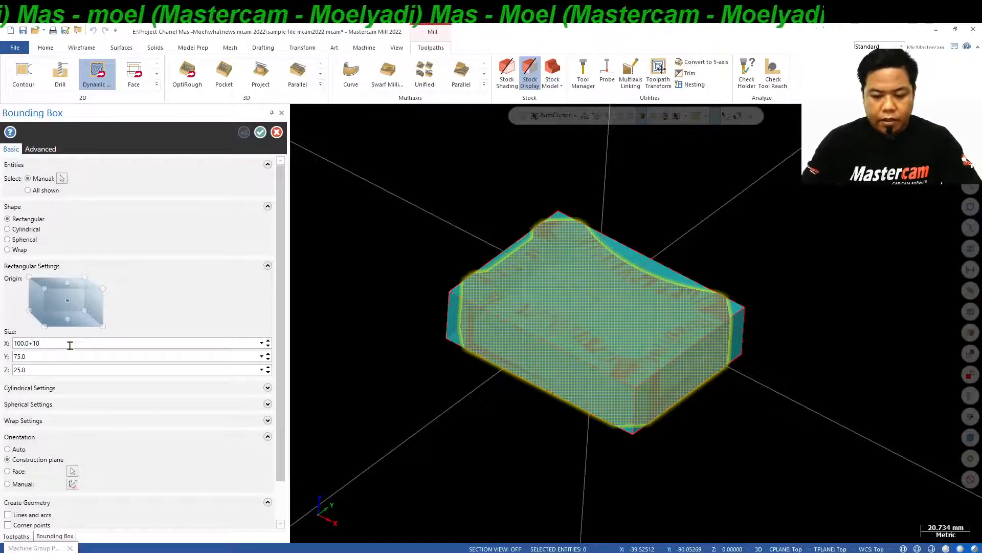
# Set the bounding box size to X 110 and Y 85, and accept it as the stock.
pyautogui.press('Return')
pyautogui.moveTo(532, 330); pyautogui.dragTo(564, 301, button='middle')
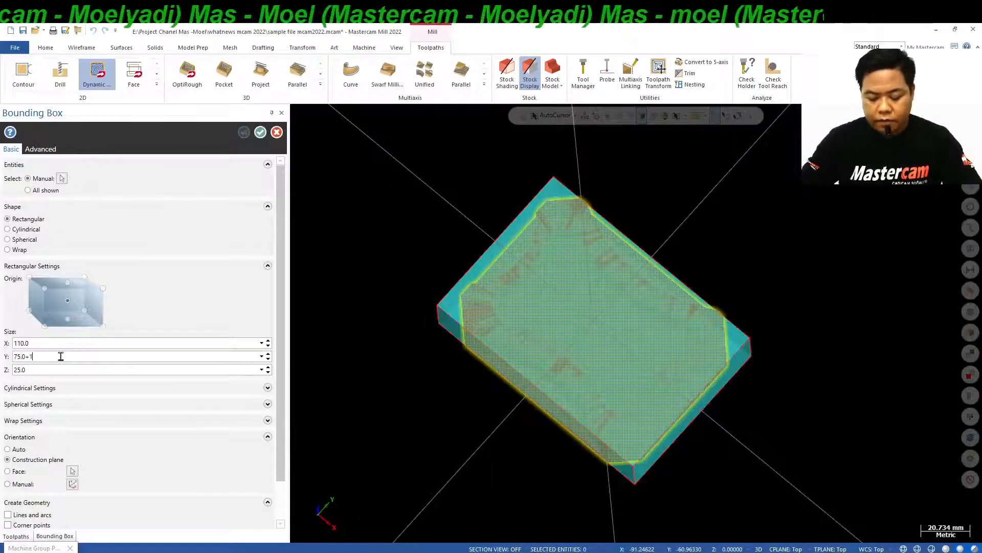
pyautogui.press('Return')
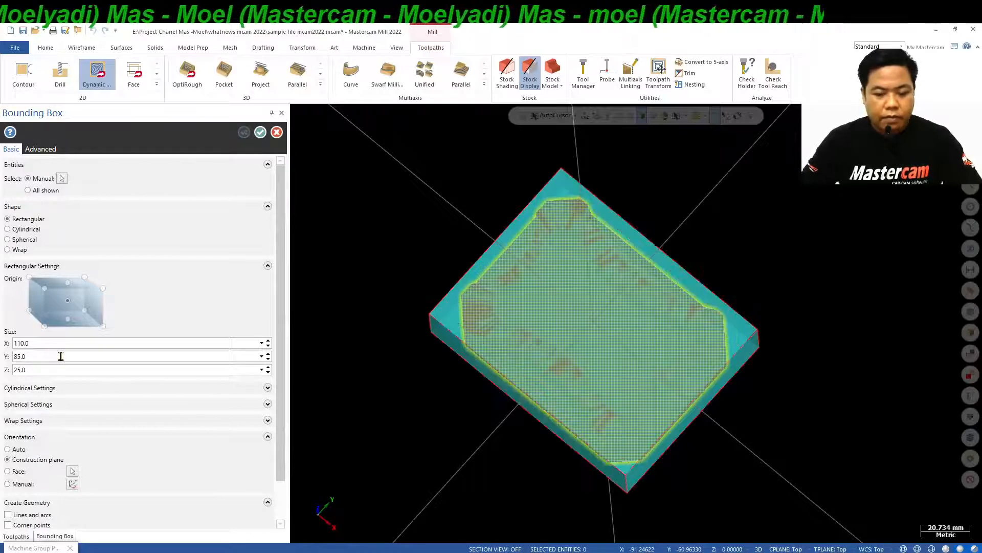
pyautogui.moveTo(650, 358); pyautogui.dragTo(647, 327, button='middle')
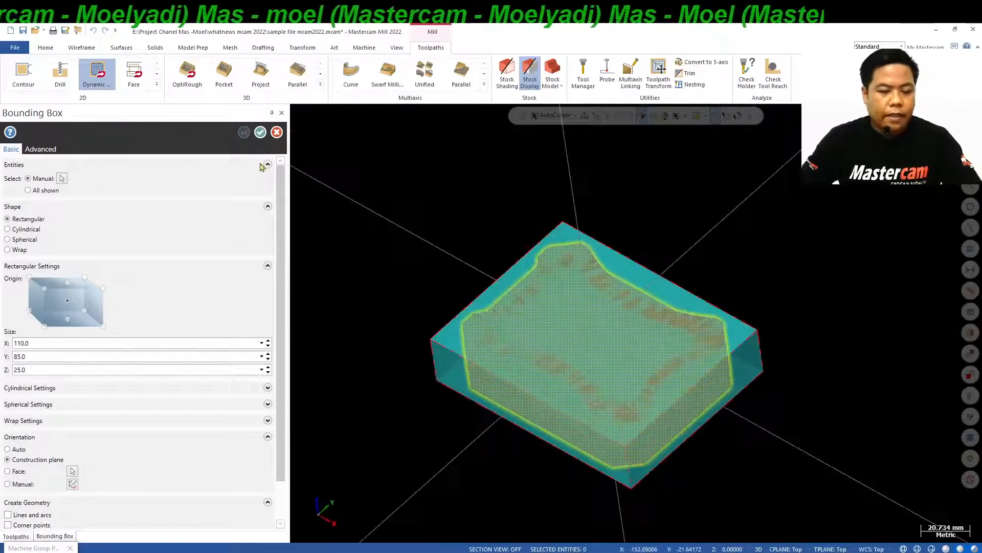
pyautogui.click(261, 132)
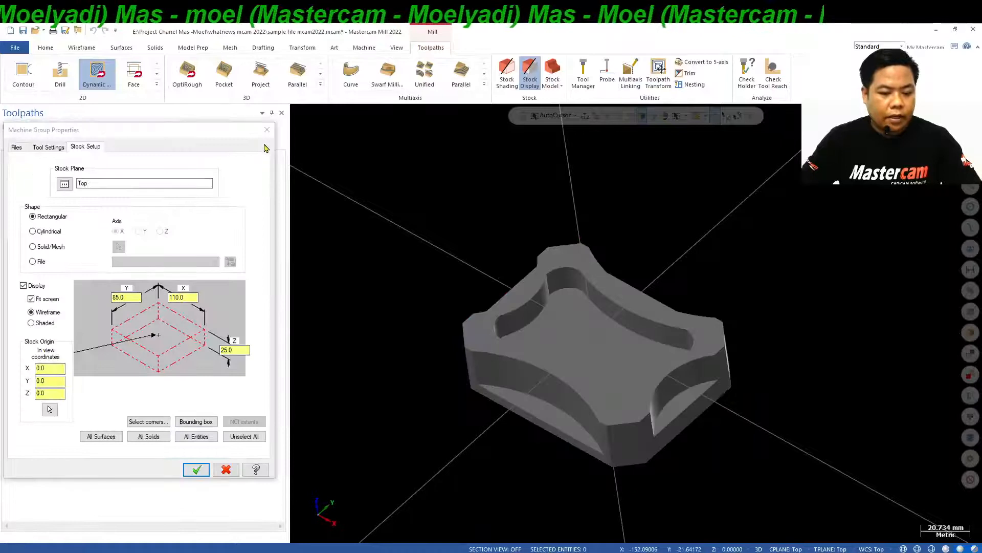
pyautogui.click(196, 468)
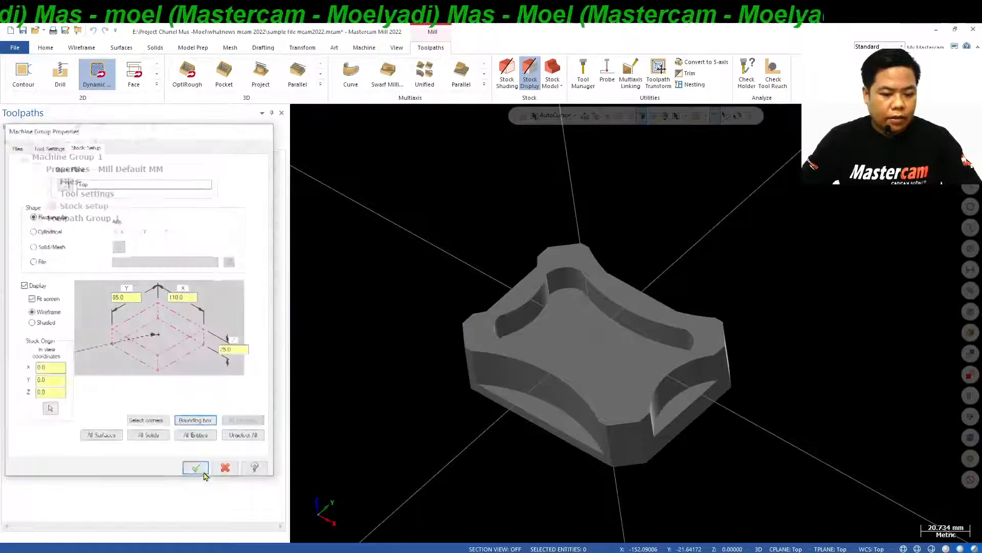
# Examine the stock boundary around the part in isometric and top views, and return to isometric.
pyautogui.rightClick(816, 207)
pyautogui.click(879, 277)
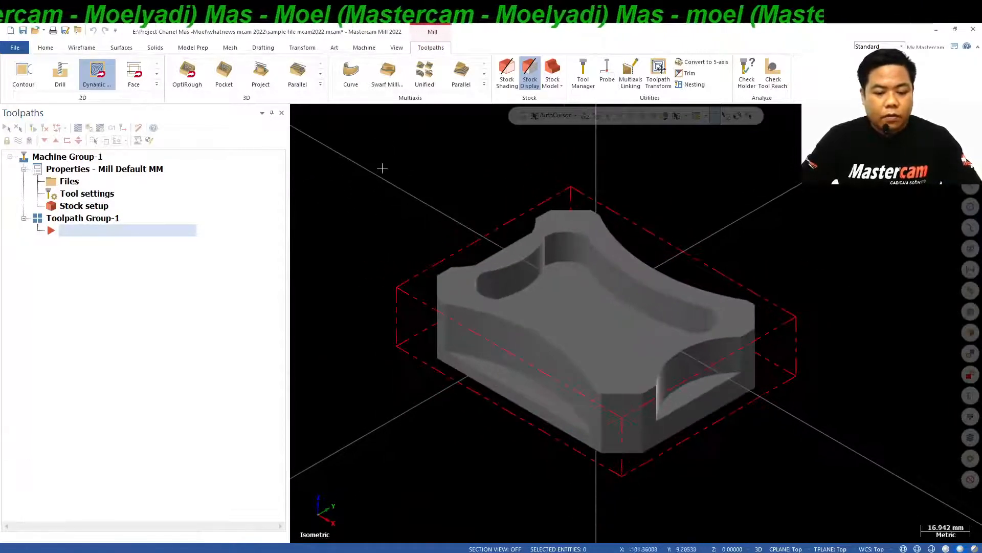
pyautogui.moveTo(504, 252)
pyautogui.mouseDown(button='middle')
pyautogui.moveTo(471, 337)
pyautogui.moveTo(588, 228)
pyautogui.moveTo(607, 180)
pyautogui.mouseUp(button='middle')
pyautogui.rightClick(752, 200)
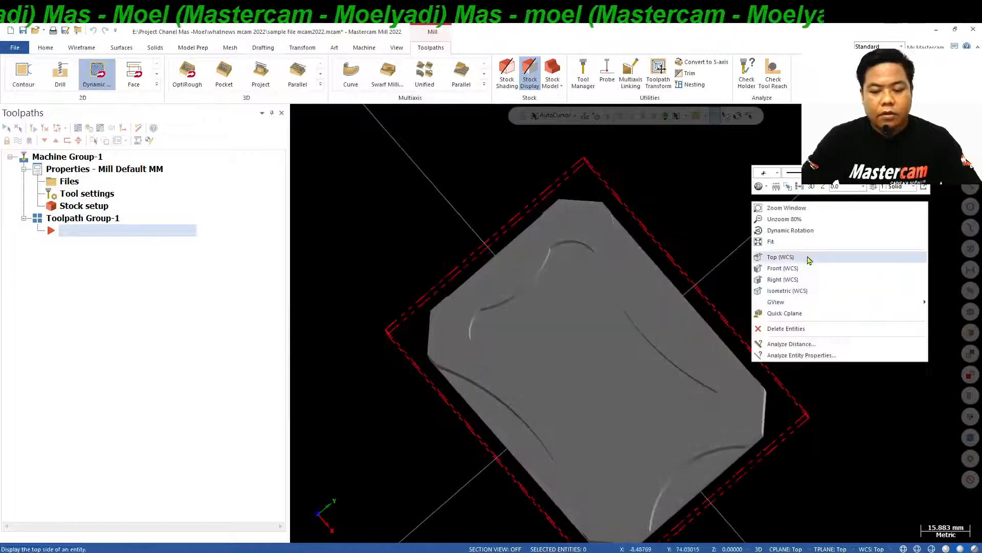
pyautogui.click(810, 260)
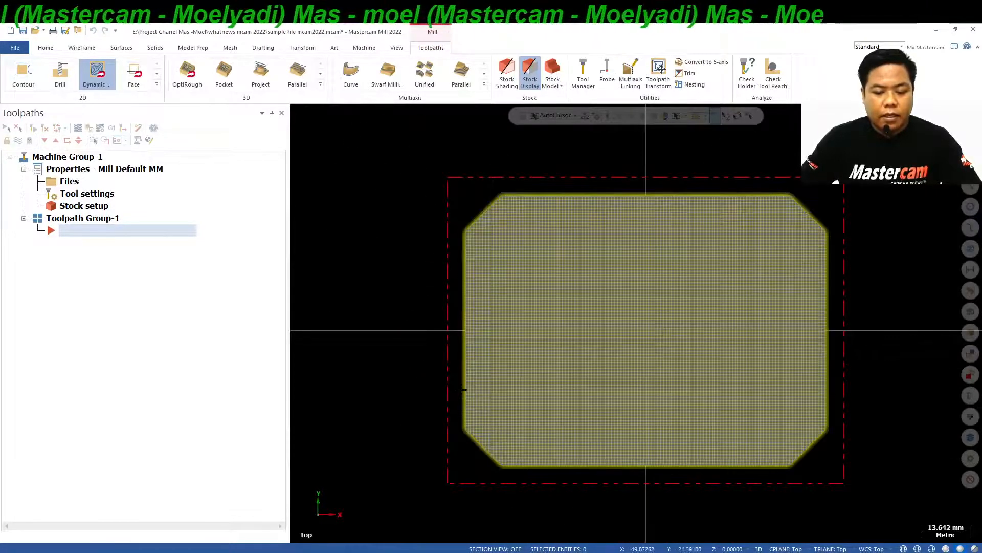
pyautogui.rightClick(811, 187)
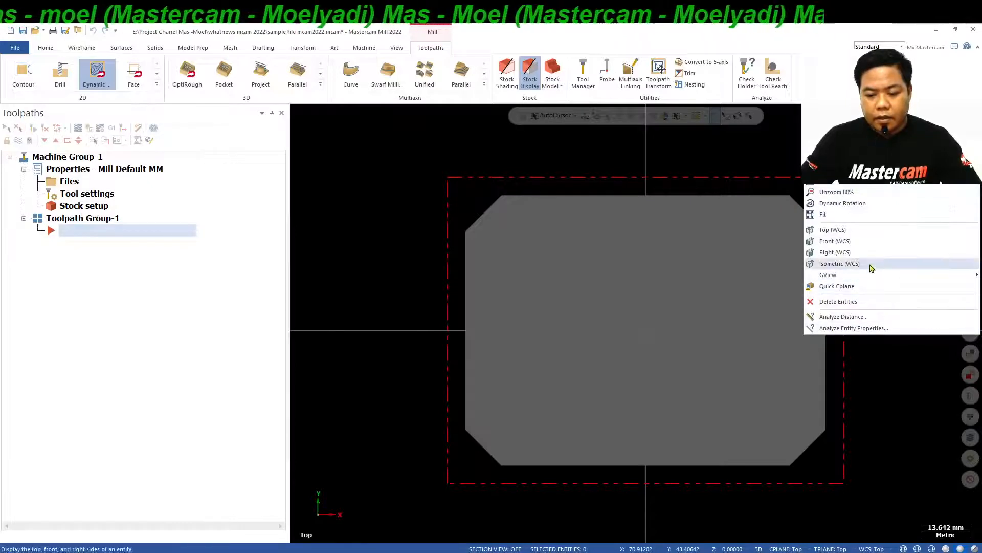
pyautogui.click(839, 263)
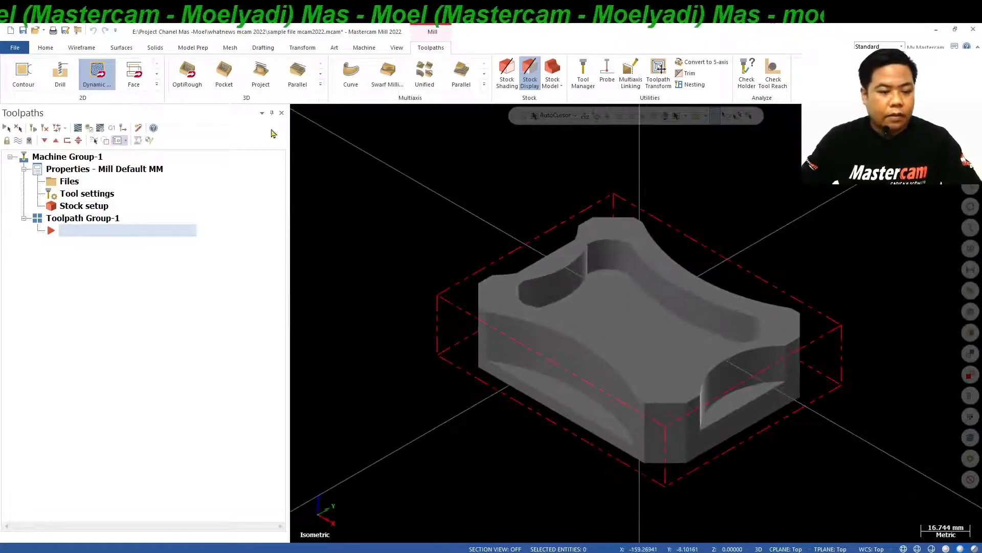
# Start a 2D Dynamic Mill toolpath and chain the outer loop around the solid's bottom face as the avoidance region.
pyautogui.click(157, 85)
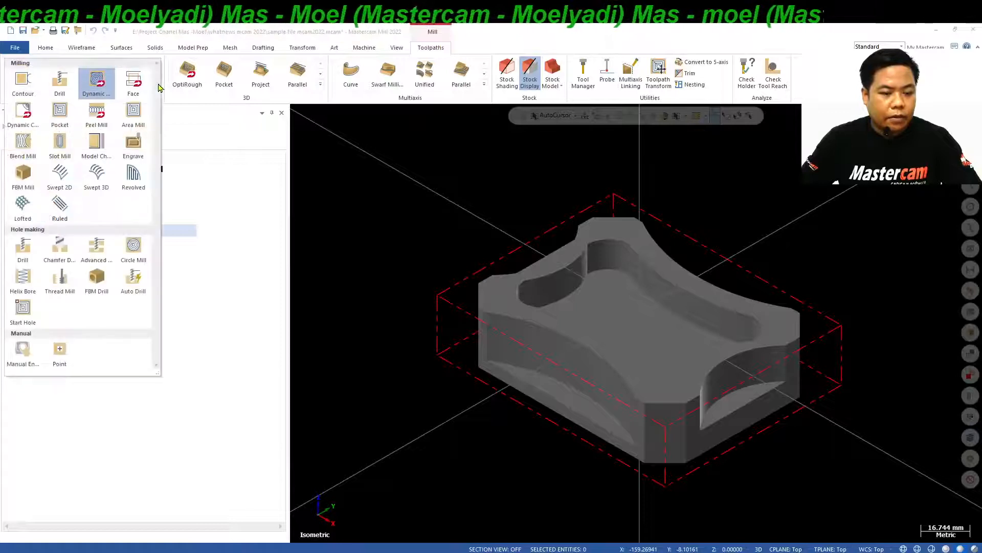
pyautogui.click(209, 147)
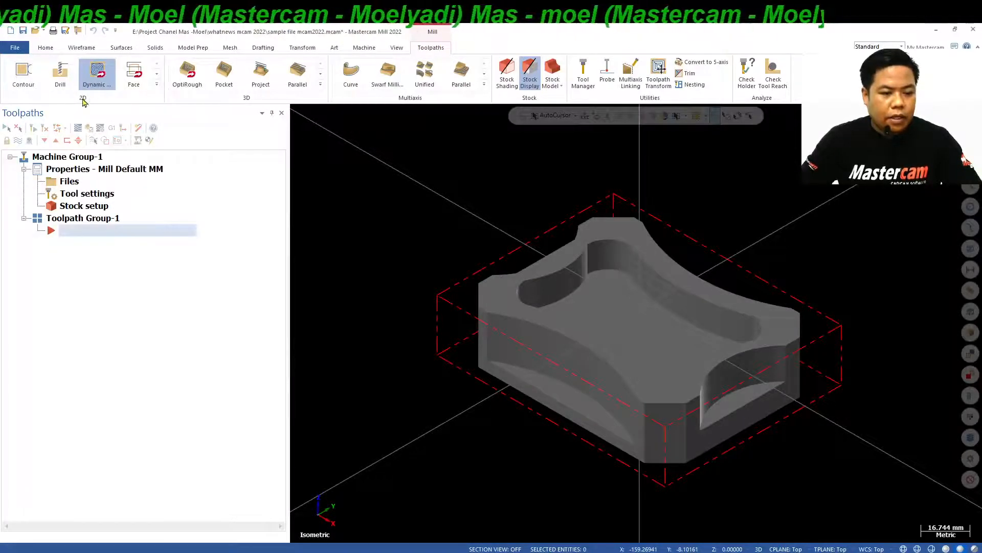
pyautogui.click(156, 85)
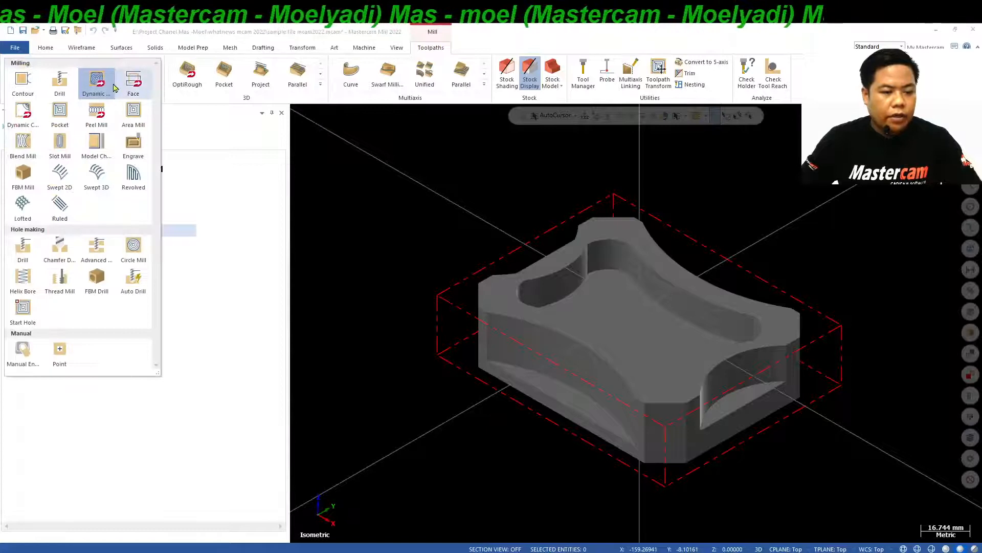
pyautogui.click(97, 82)
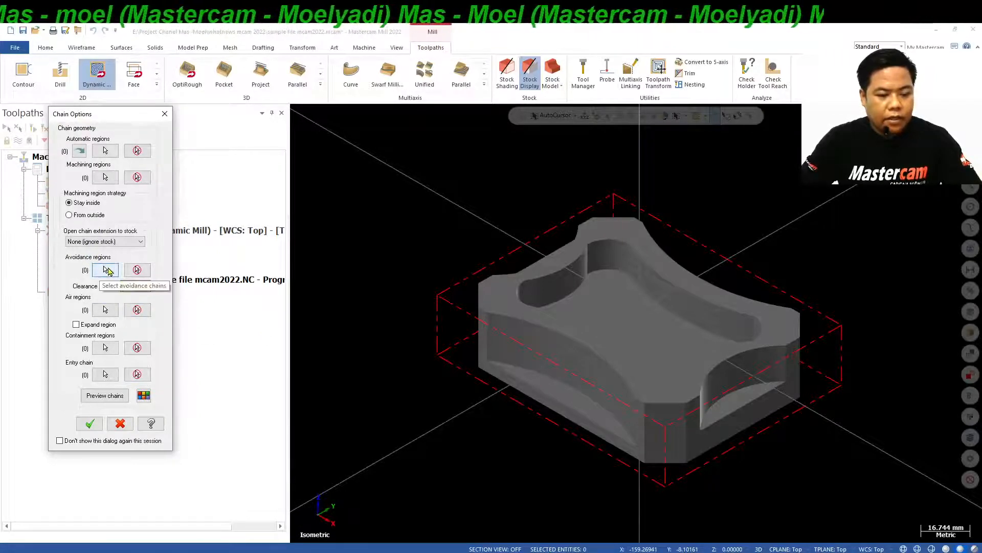
pyautogui.click(106, 270)
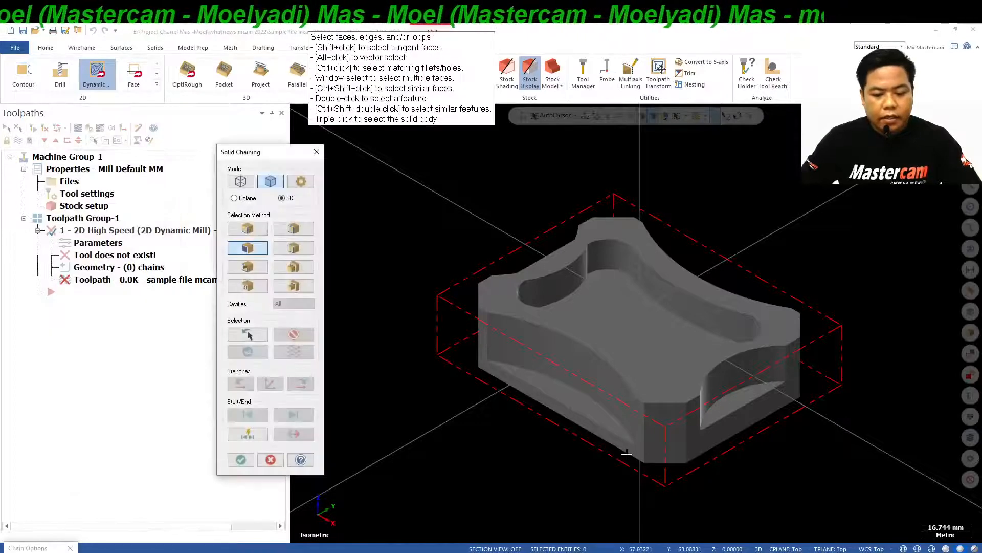
pyautogui.click(294, 230)
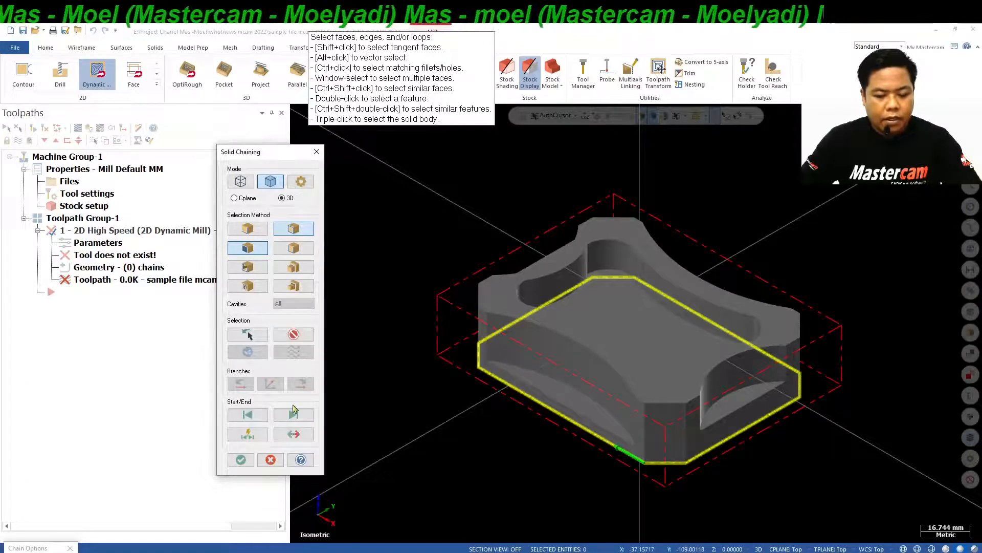
pyautogui.click(242, 460)
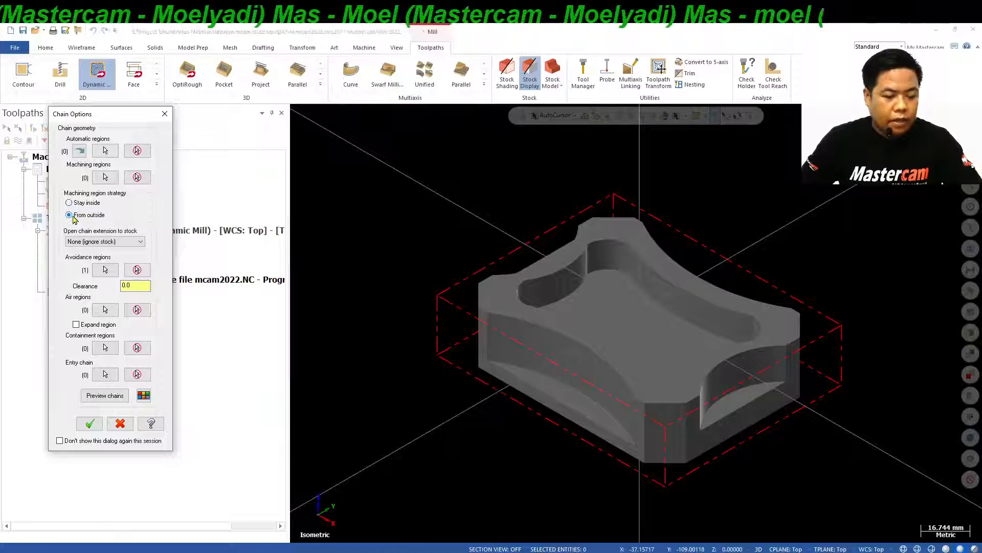
# Use the From outside strategy with Shortest distance open chain extension to stock, preview the chains and accept the chain options.
pyautogui.click(96, 241)
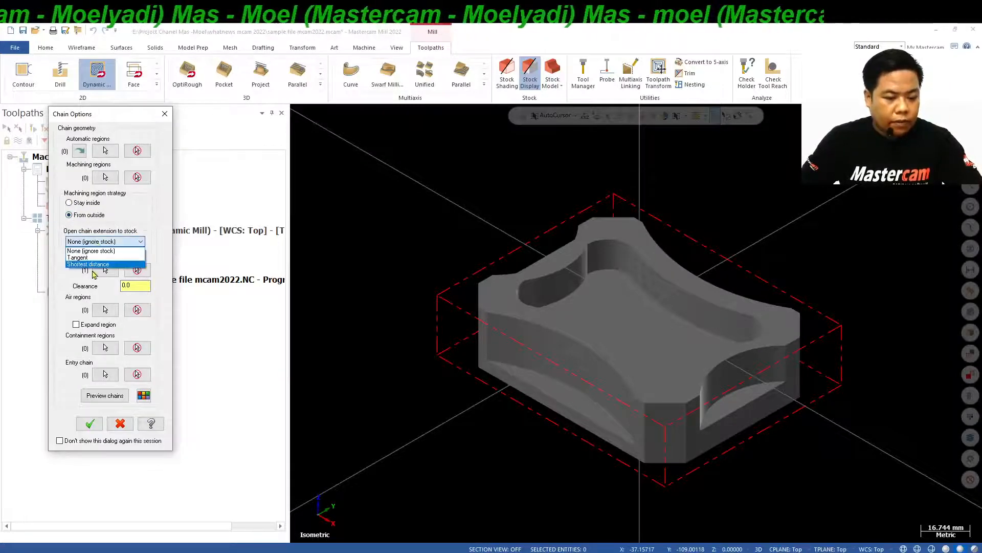
pyautogui.click(87, 265)
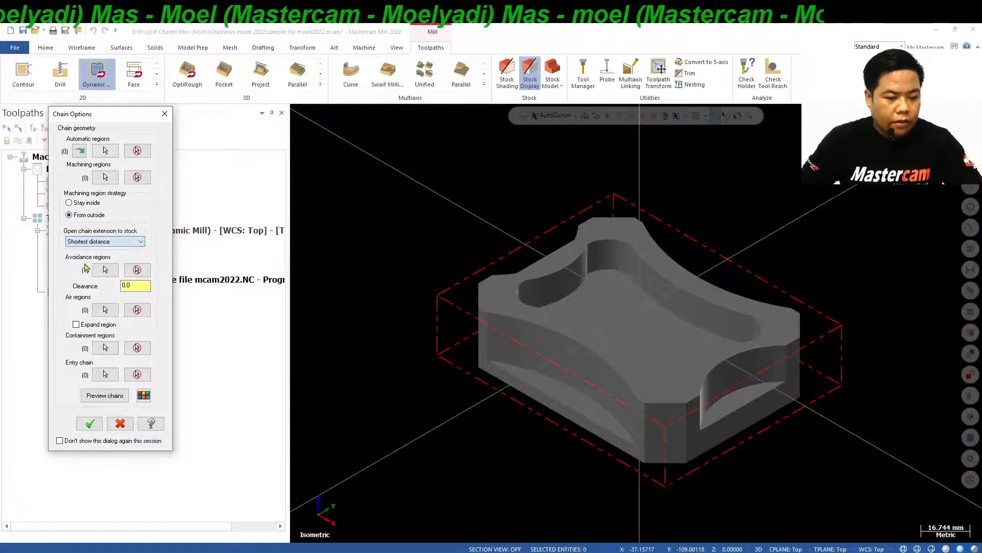
pyautogui.click(105, 395)
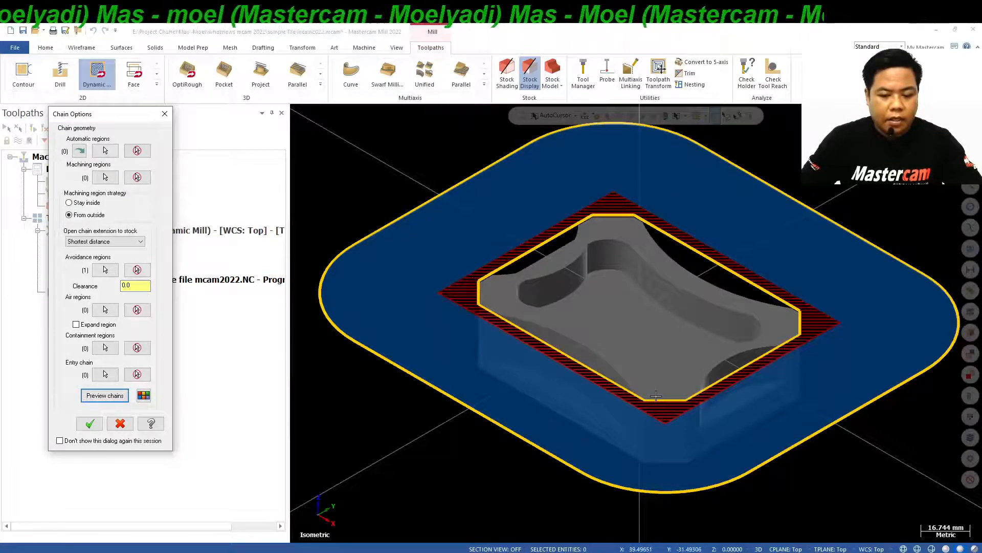
pyautogui.click(90, 423)
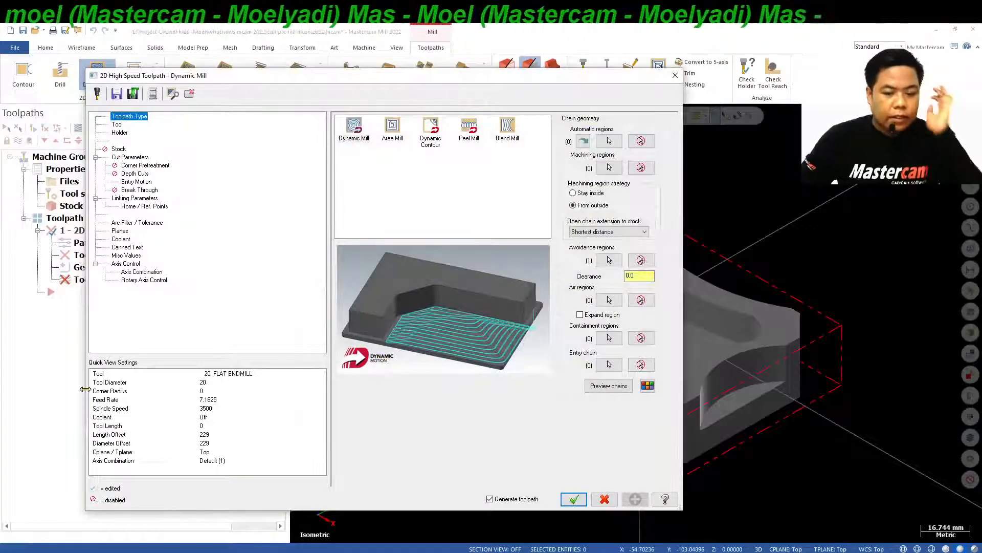
# Choose the 10 mm flat end mill, tool 218, from the Mill_mm tool library for the toolpath.
pyautogui.click(118, 125)
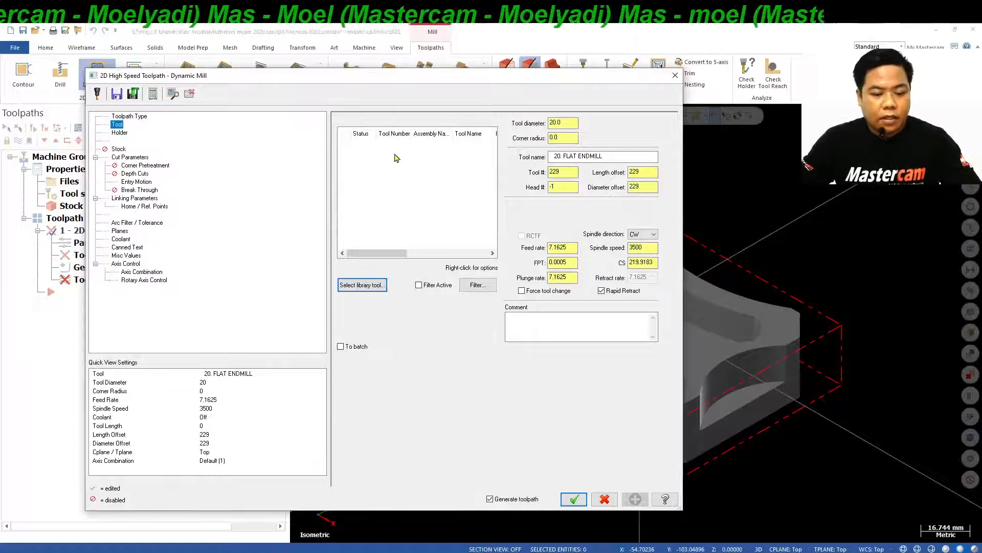
pyautogui.click(380, 286)
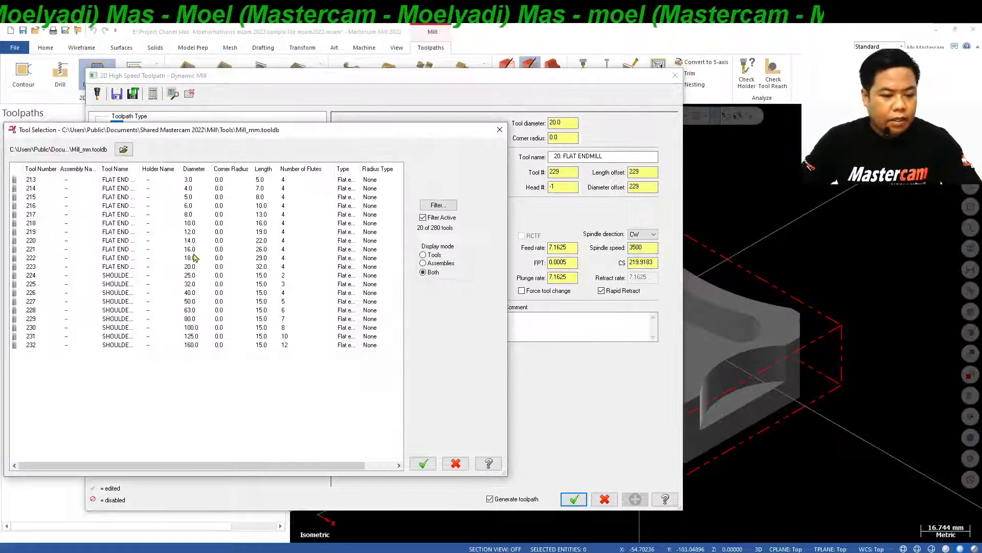
pyautogui.click(123, 232)
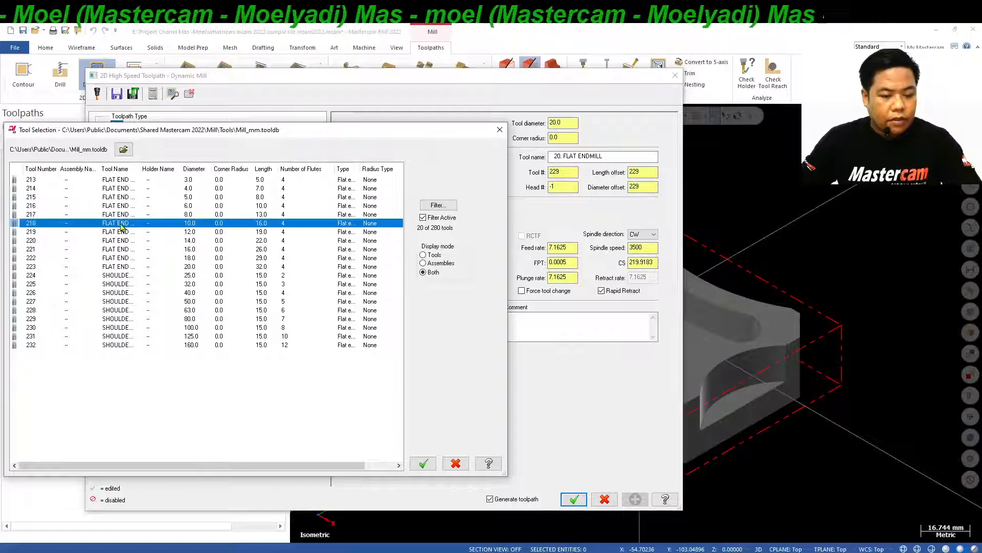
pyautogui.click(423, 463)
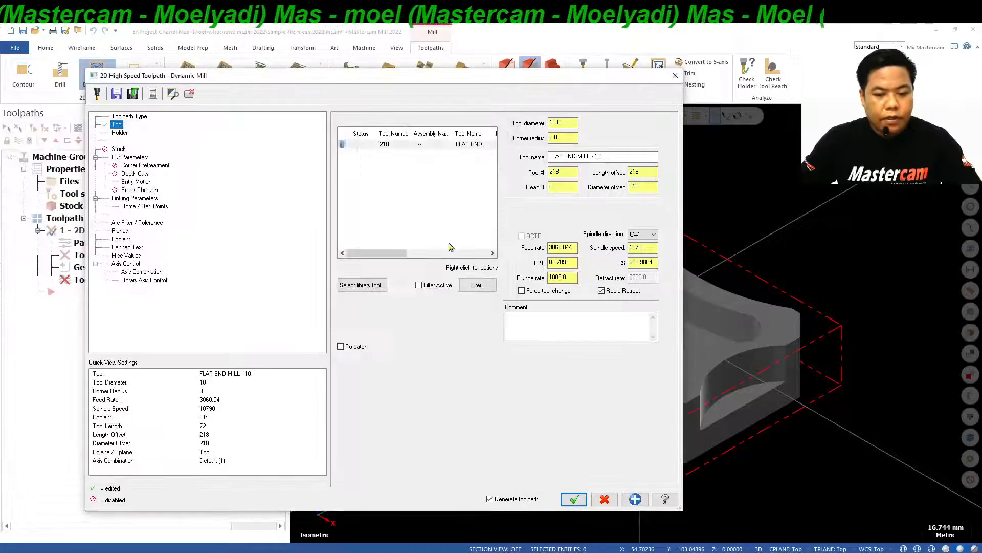
# Edit the end mill's geometry to overall length 50, cutting length 30 and shoulder diameter 10, with a straight, untapered shoulder-to-shank transition.
pyautogui.click(410, 145)
pyautogui.rightClick(411, 146)
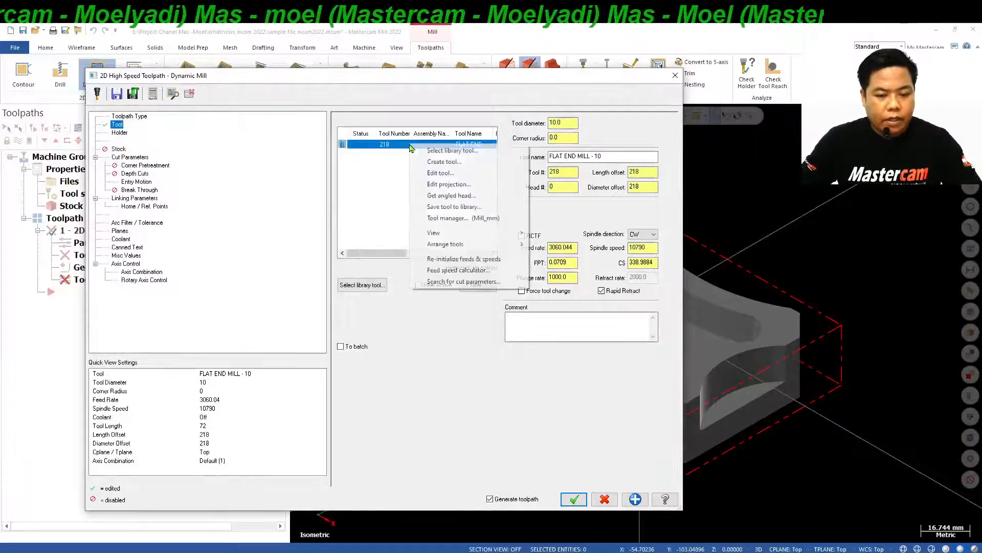
pyautogui.click(439, 168)
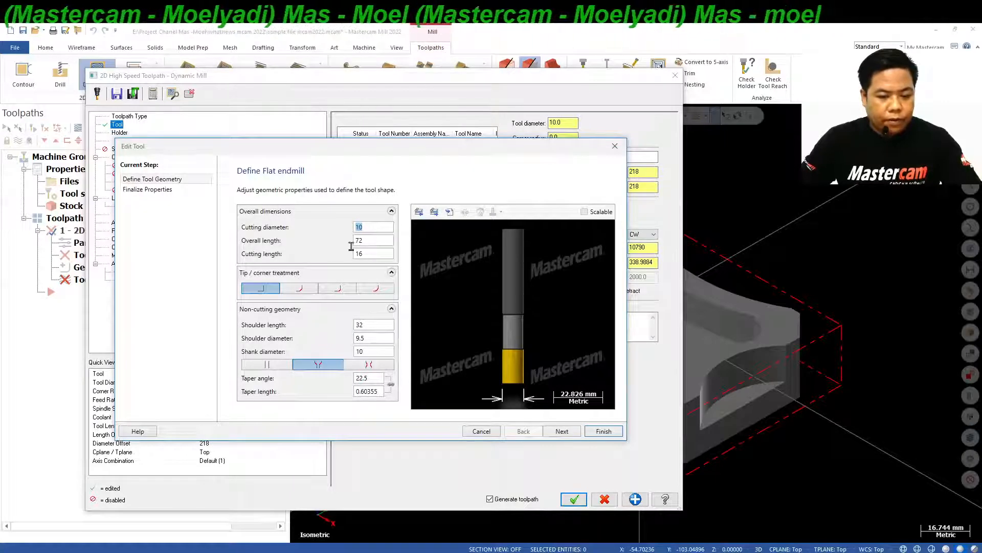
pyautogui.press('Tab')
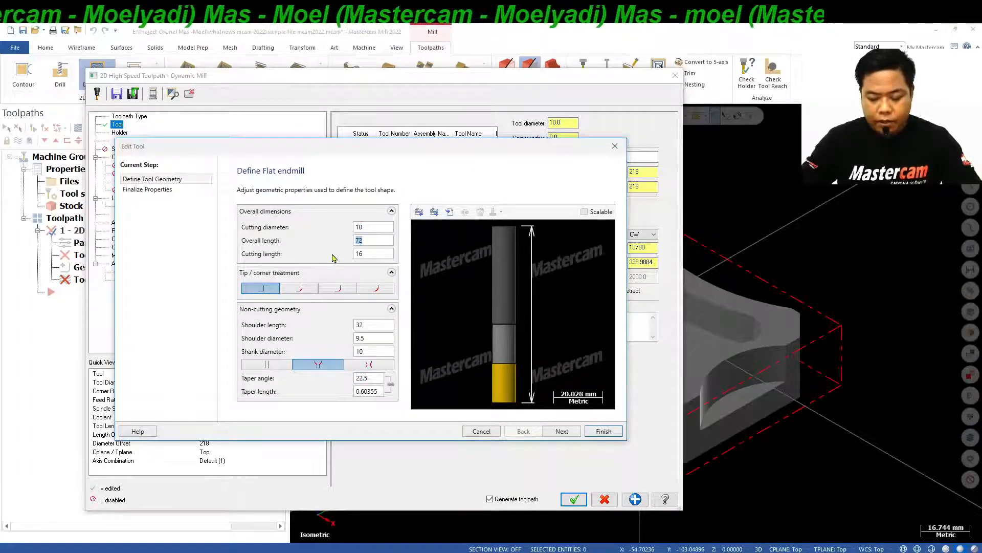
pyautogui.write('50')
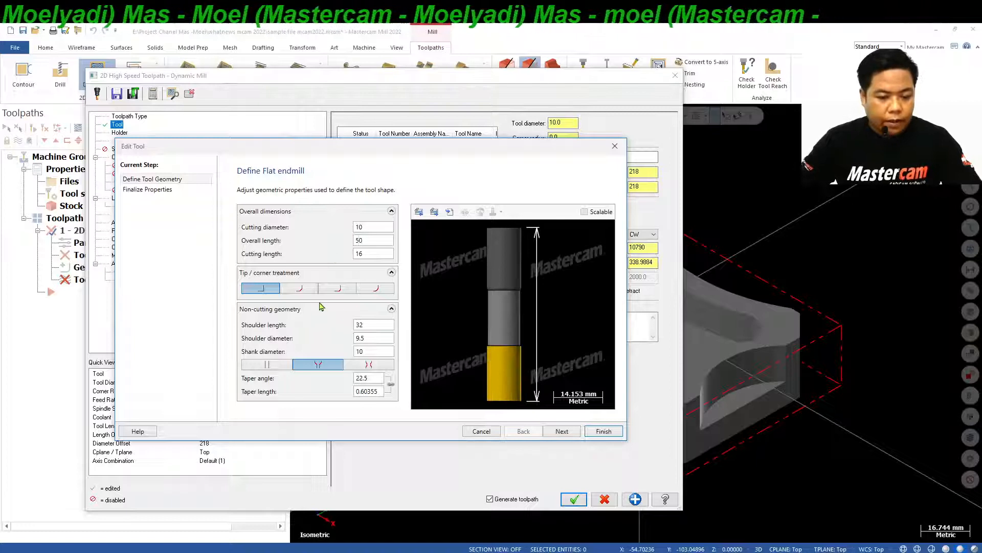
pyautogui.click(268, 364)
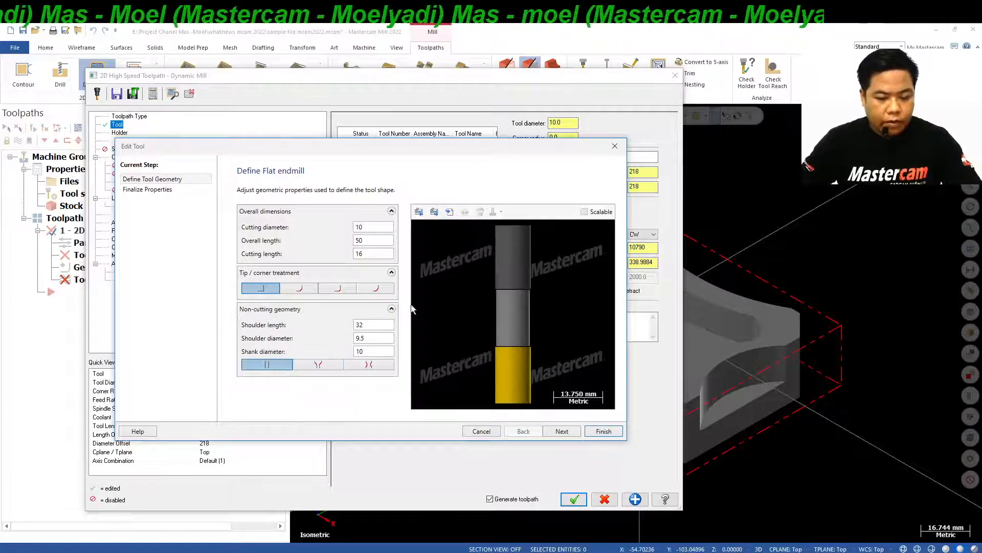
pyautogui.doubleClick(359, 338)
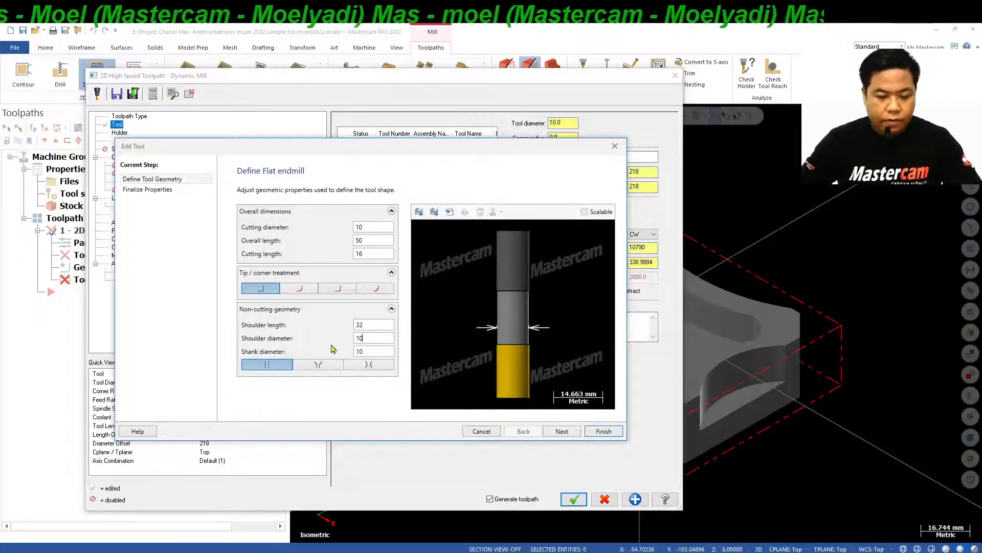
pyautogui.write('10')
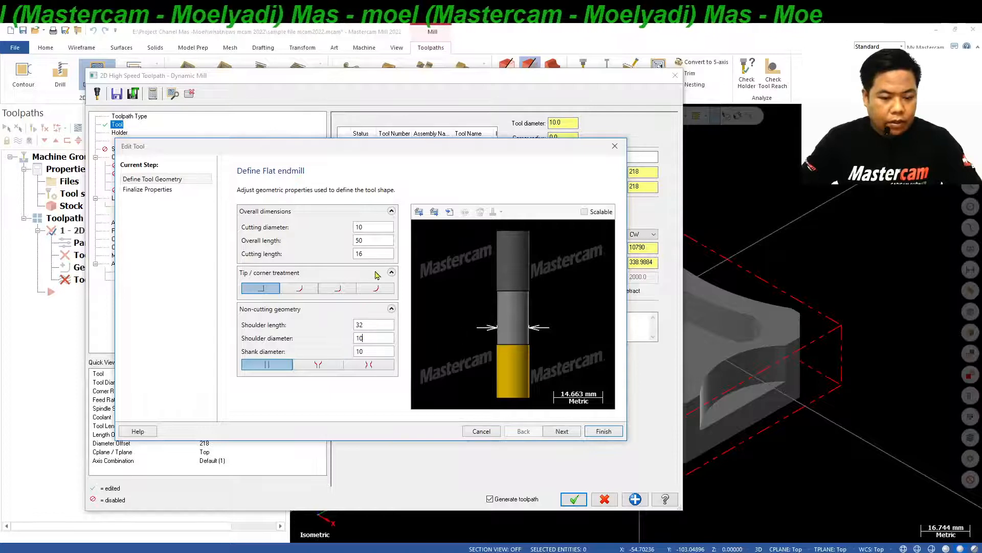
pyautogui.doubleClick(374, 255)
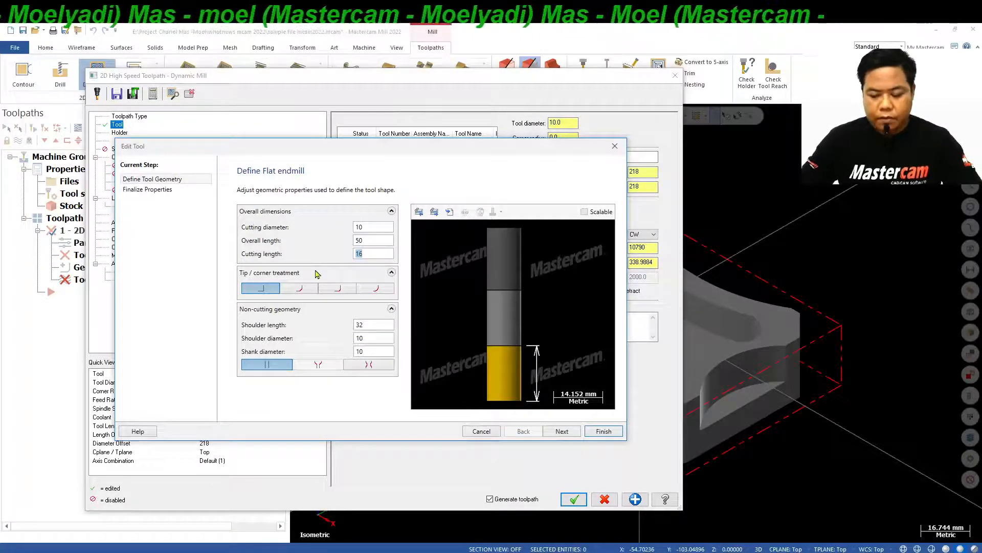
pyautogui.click(364, 240)
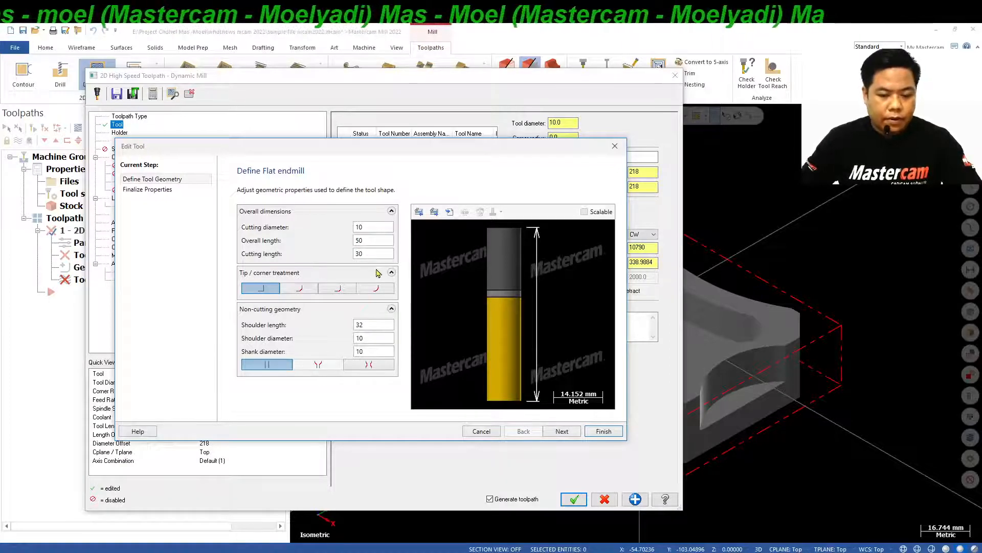
pyautogui.click(381, 339)
# Finalize the tool's properties with tool number 1, spindle speed 4500, feed rate 2500 and plunge rate 1000.
pyautogui.click(561, 431)
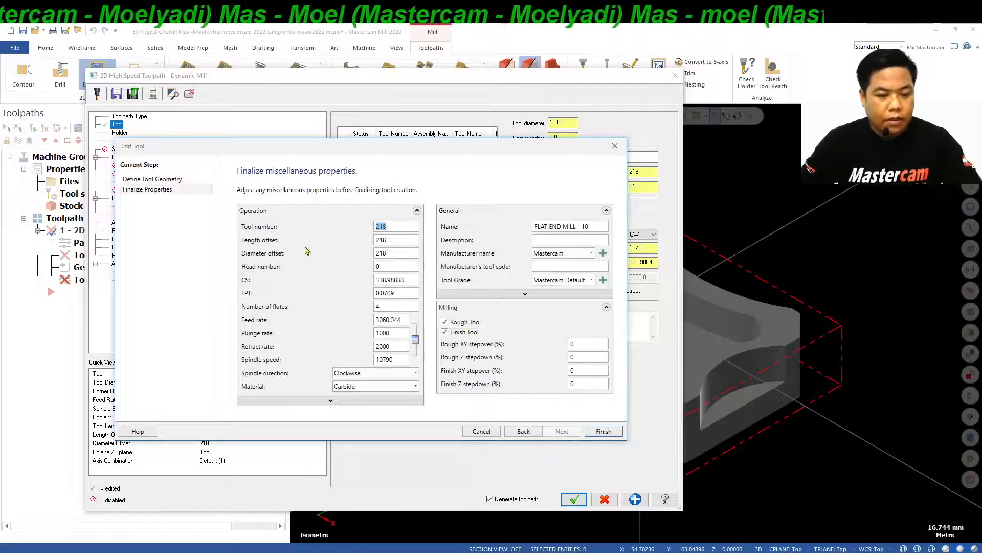
pyautogui.write('1')
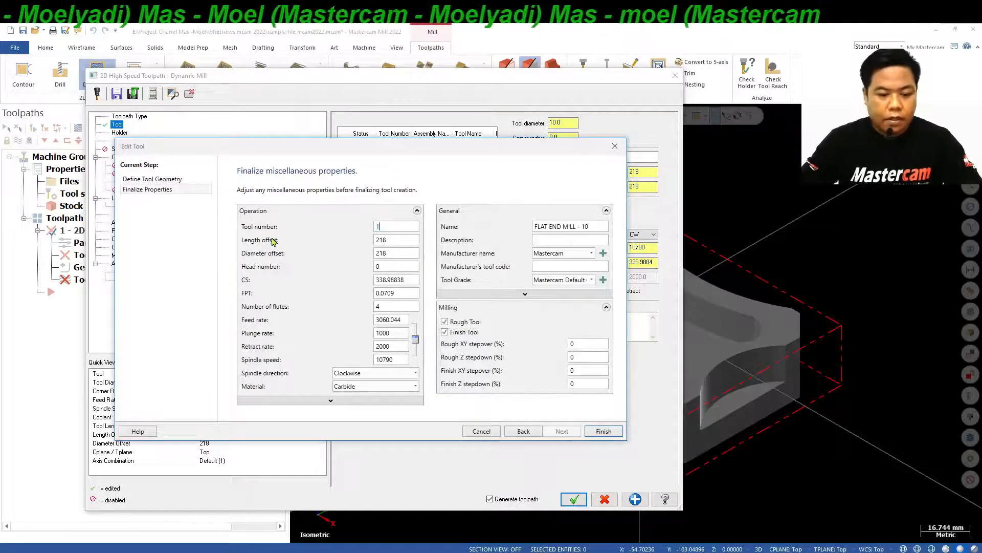
pyautogui.doubleClick(402, 360)
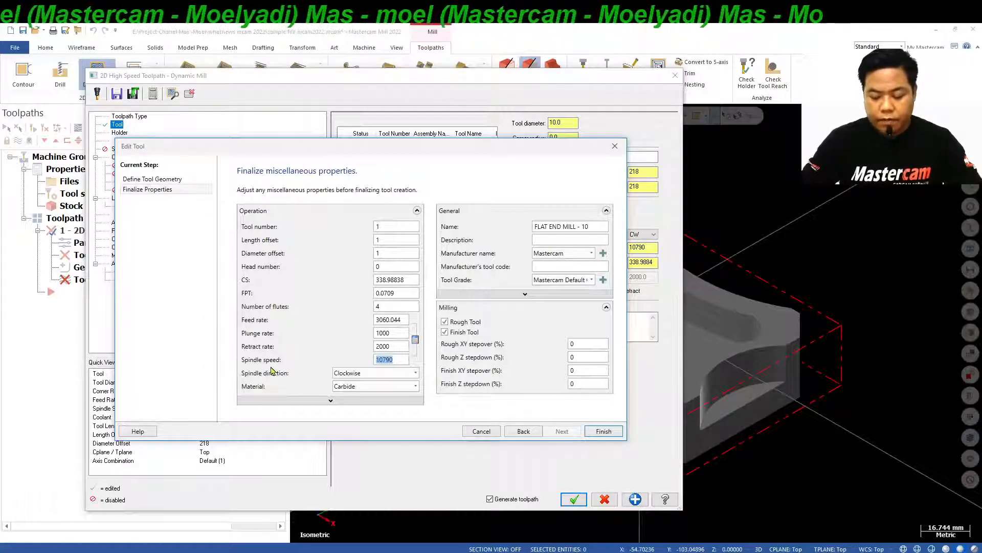
pyautogui.write('4500')
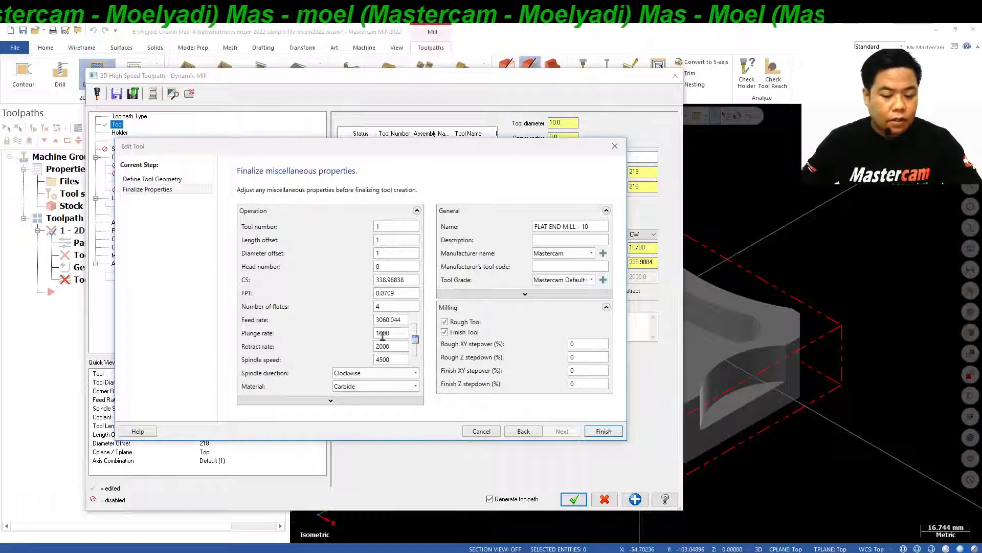
pyautogui.doubleClick(395, 321)
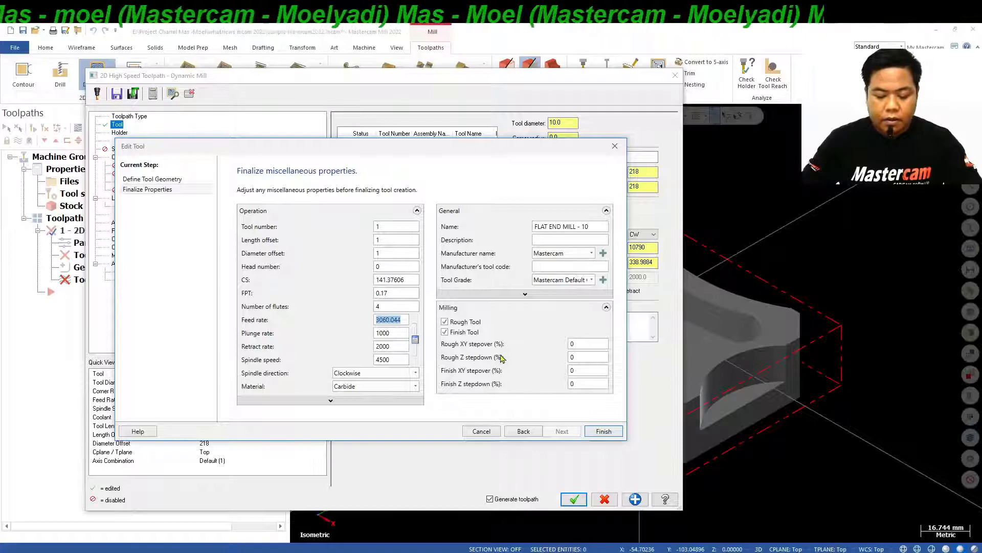
pyautogui.write('2500')
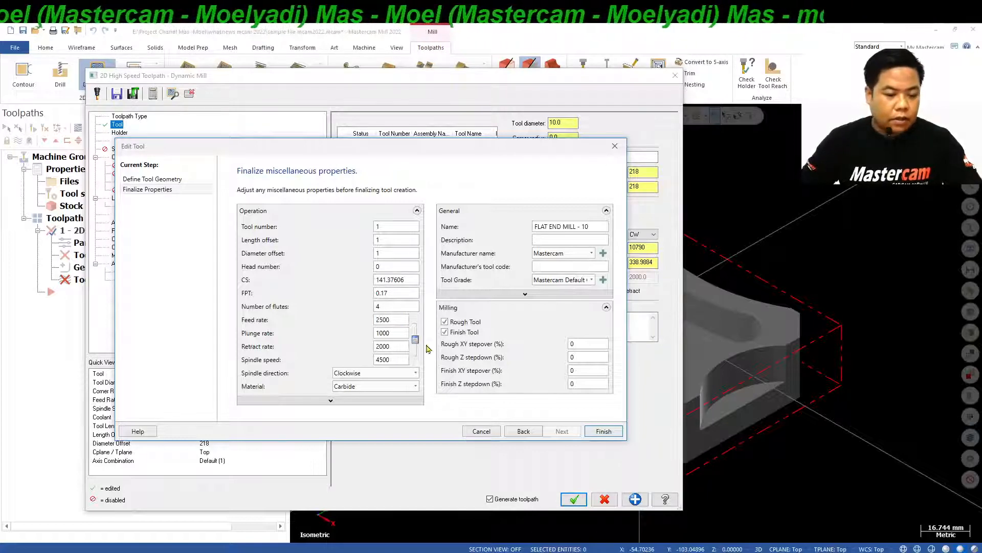
pyautogui.press('Tab')
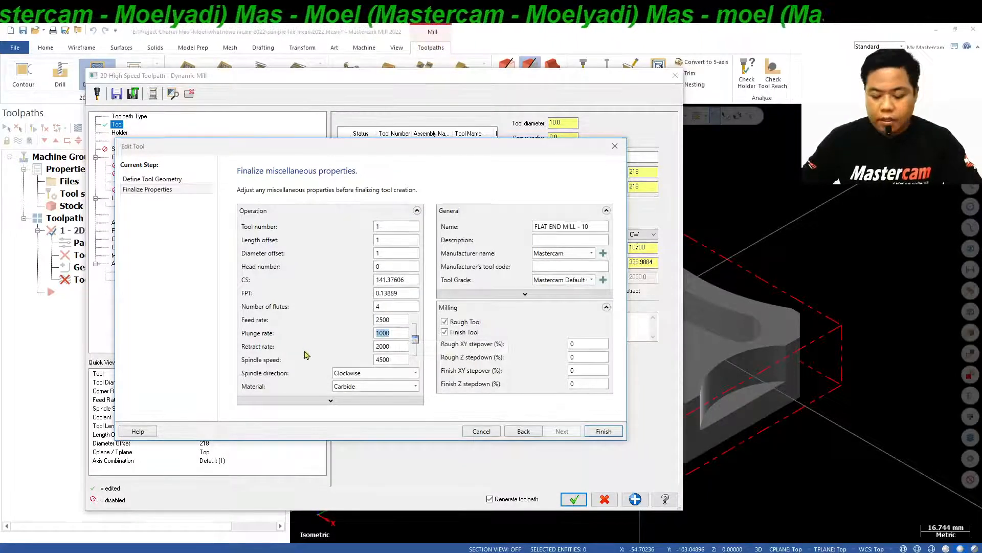
pyautogui.write('1')
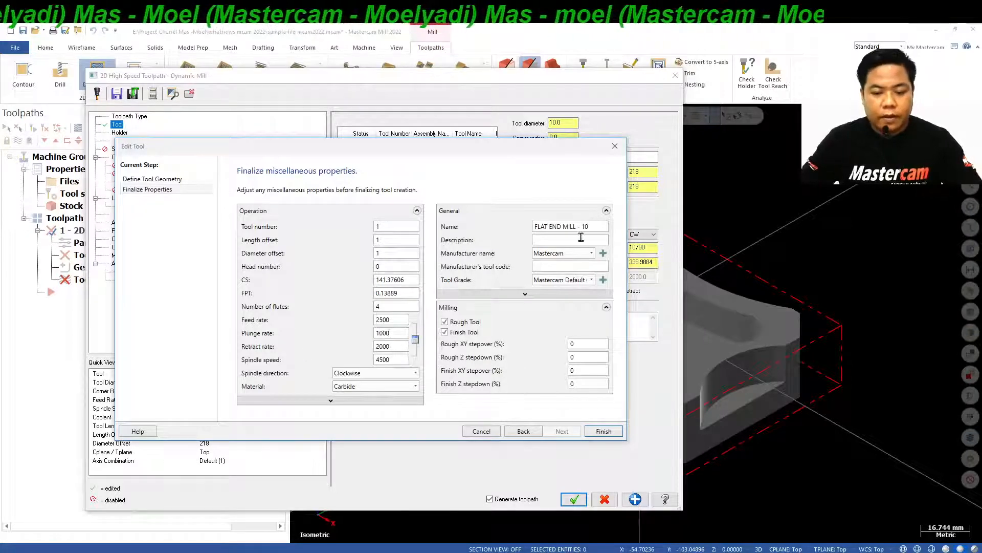
pyautogui.click(604, 431)
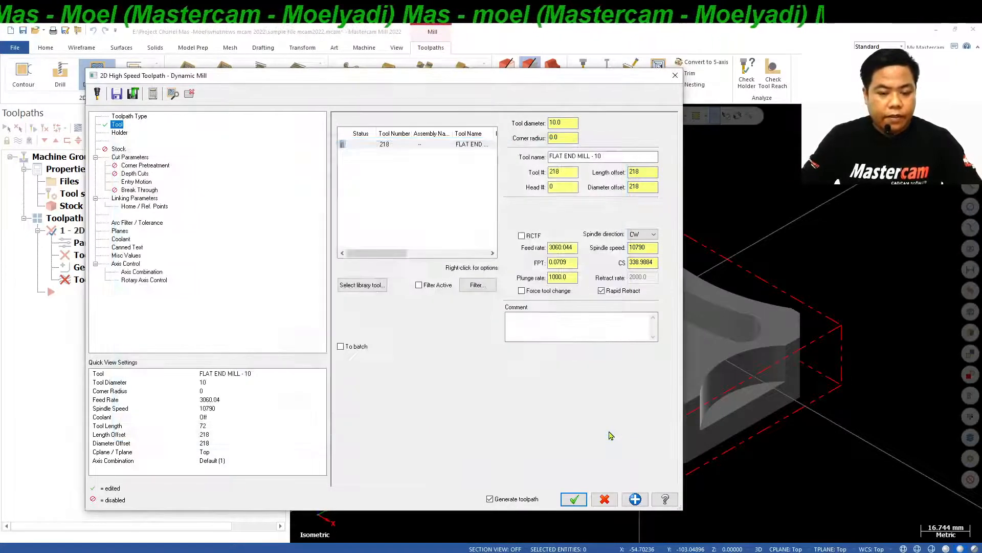
# Assign the B2C3-0020 holder listed directly below B2C3-0016 to the end mill.
pyautogui.click(120, 132)
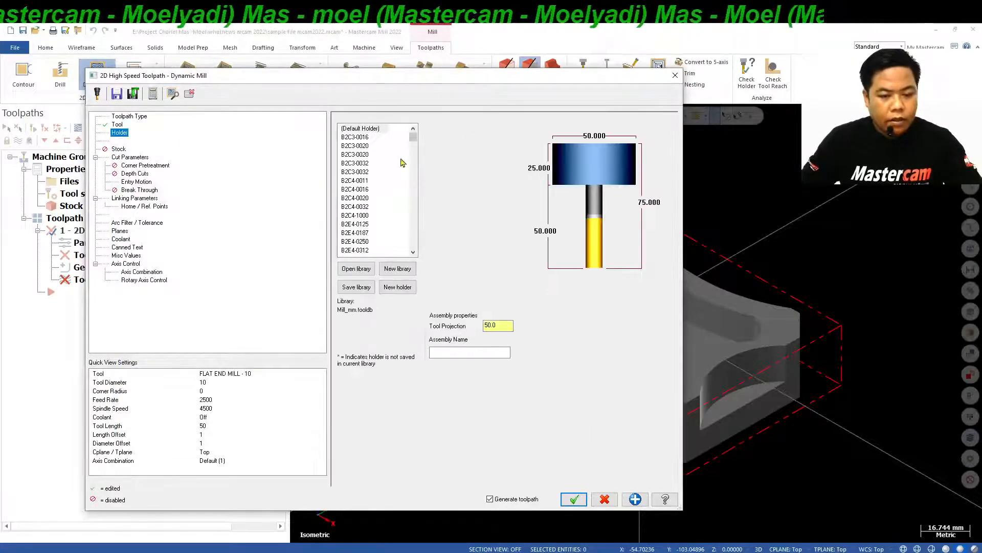
pyautogui.click(358, 145)
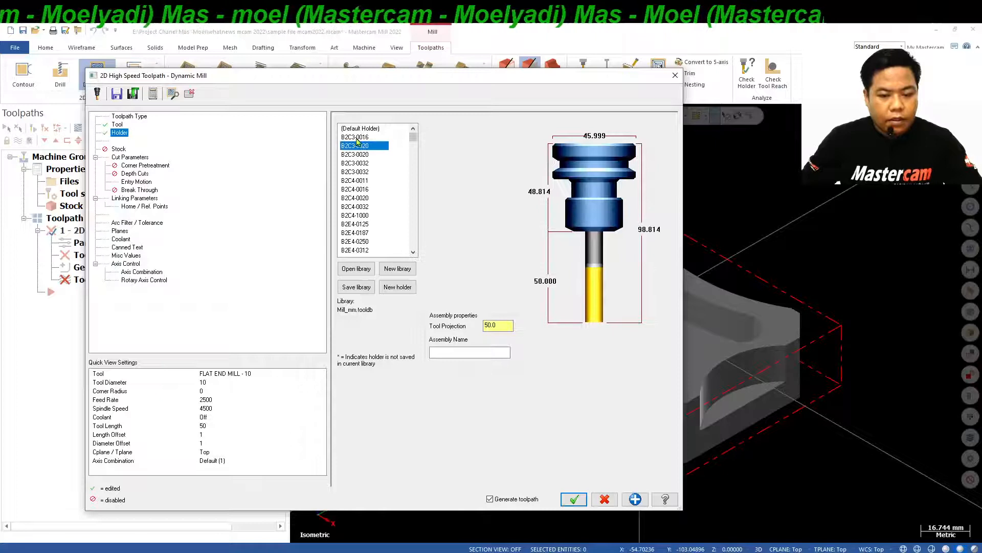
# Compare the B2C3-0016 holder with the B2C3-0020 holder directly below it, keeping B2C3-0020 assigned.
pyautogui.click(357, 138)
pyautogui.click(358, 146)
pyautogui.click(358, 138)
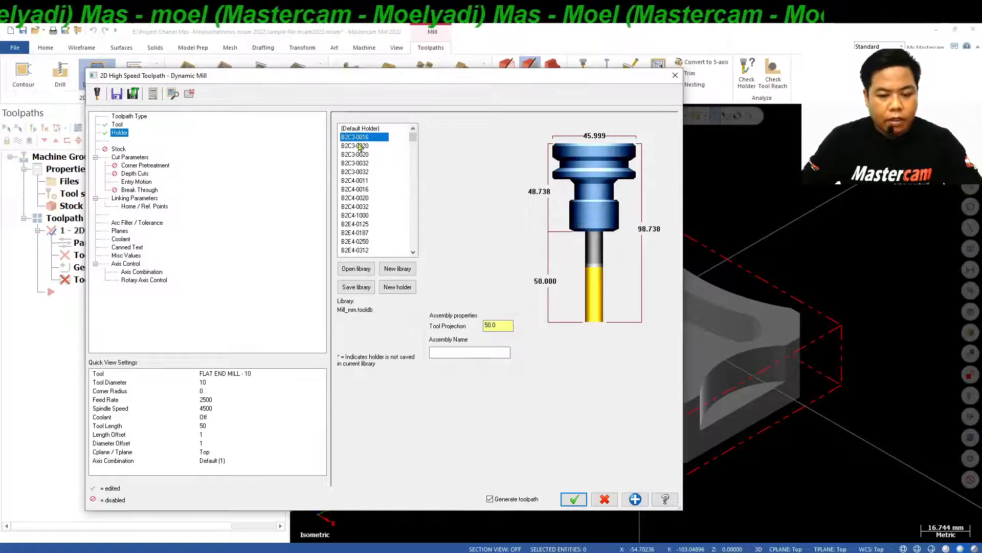
pyautogui.click(360, 146)
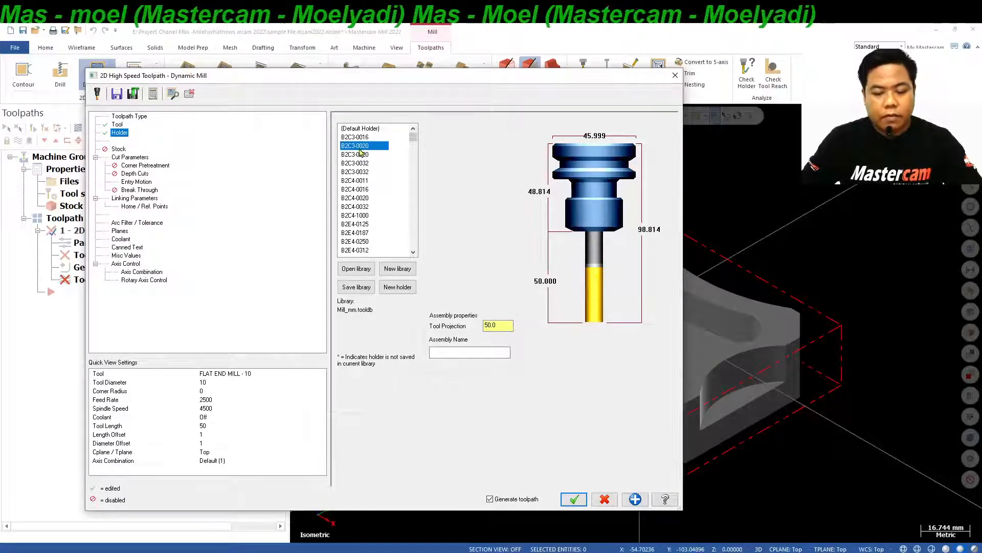
# Set the stepover distance in the cut parameters to 0.5 mm, 5 percent of the tool diameter.
pyautogui.click(122, 151)
pyautogui.click(136, 158)
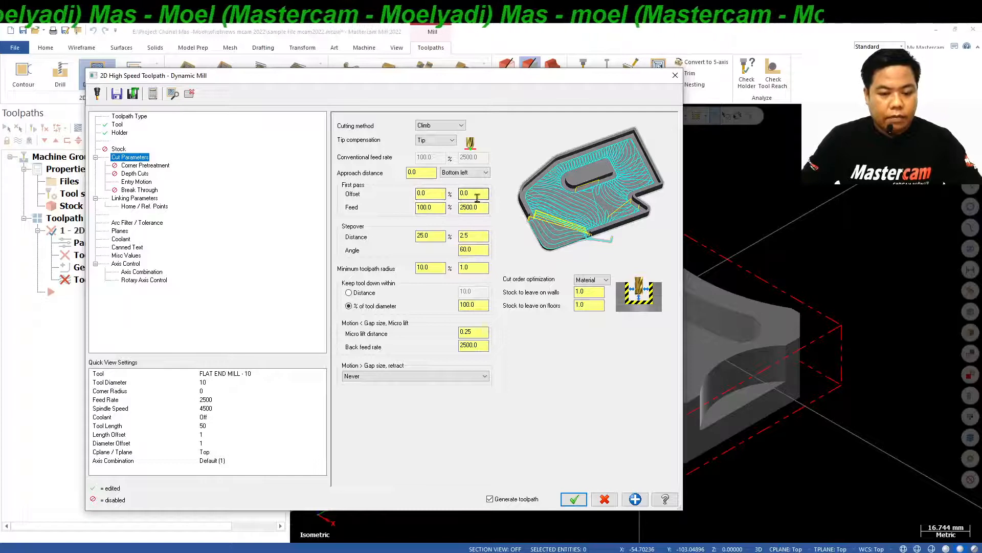
pyautogui.doubleClick(473, 236)
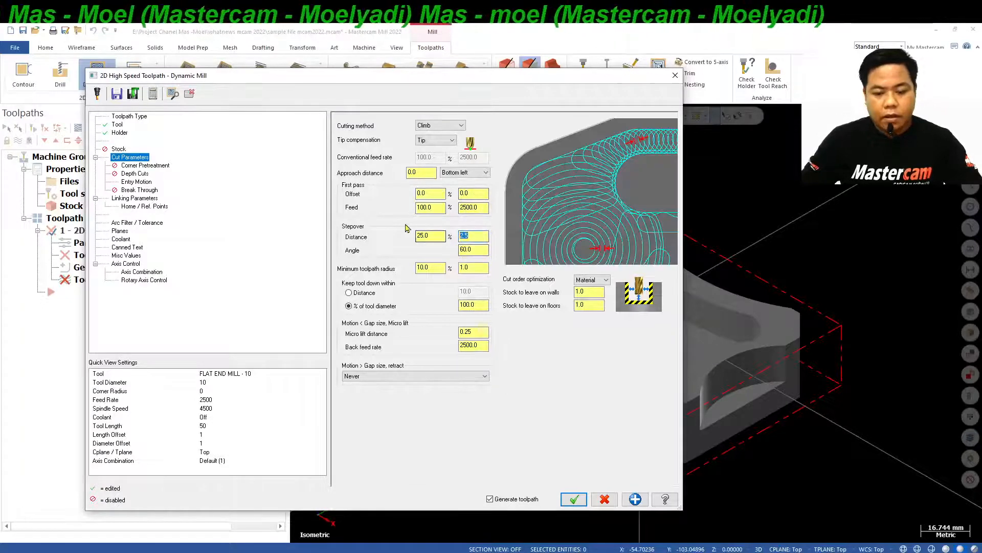
pyautogui.write('0')
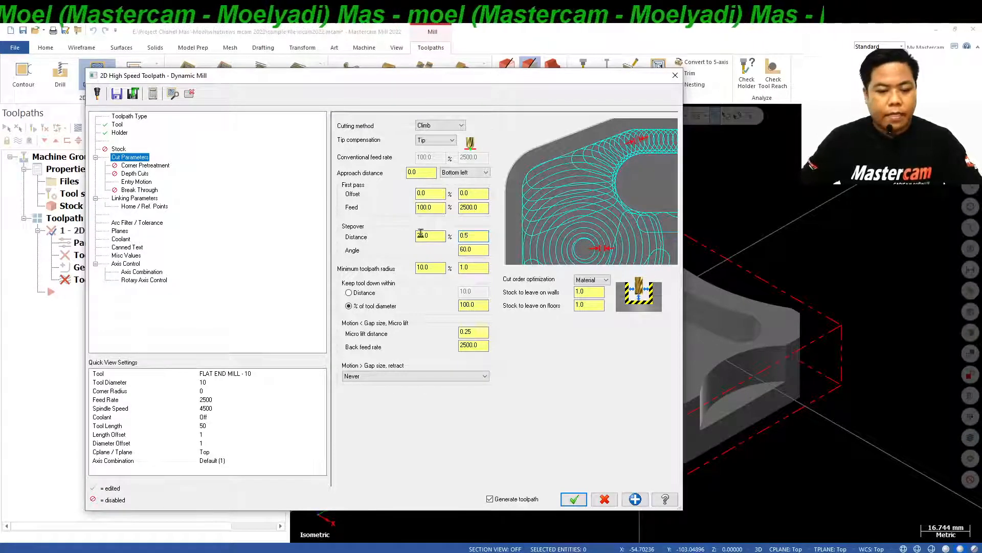
pyautogui.doubleClick(420, 235)
pyautogui.write('5.0')
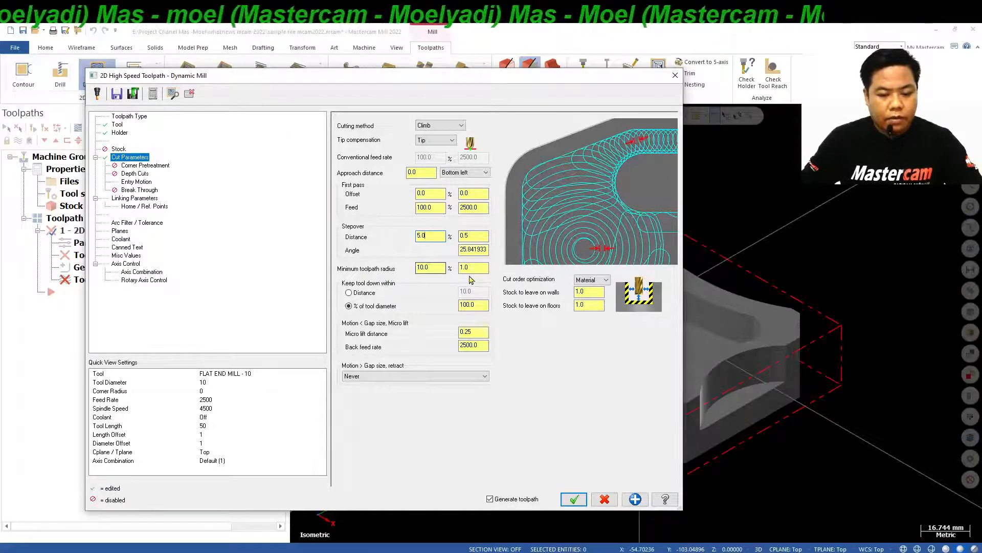
# Set the stock to leave to 0.2 on walls and 0 on floors.
pyautogui.click(594, 297)
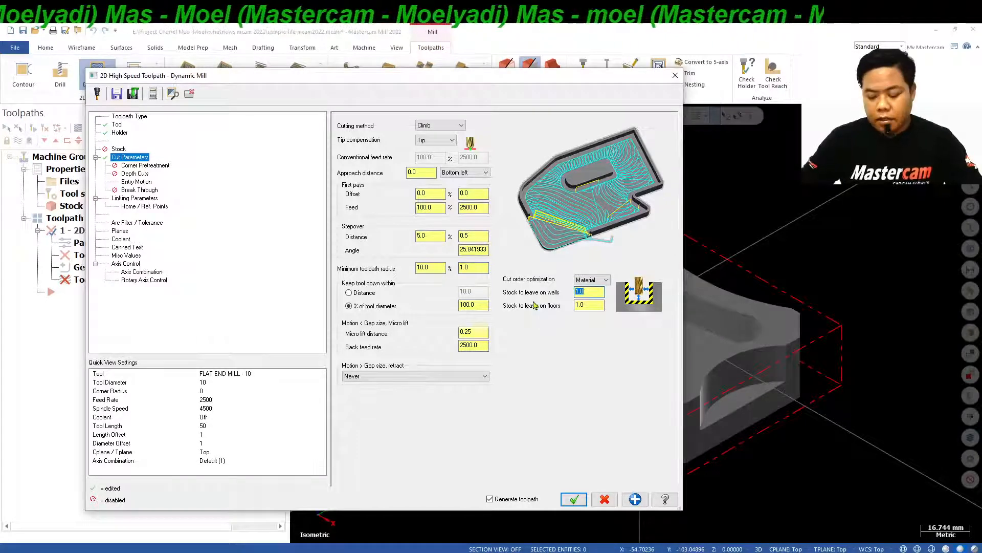
pyautogui.write('0.2')
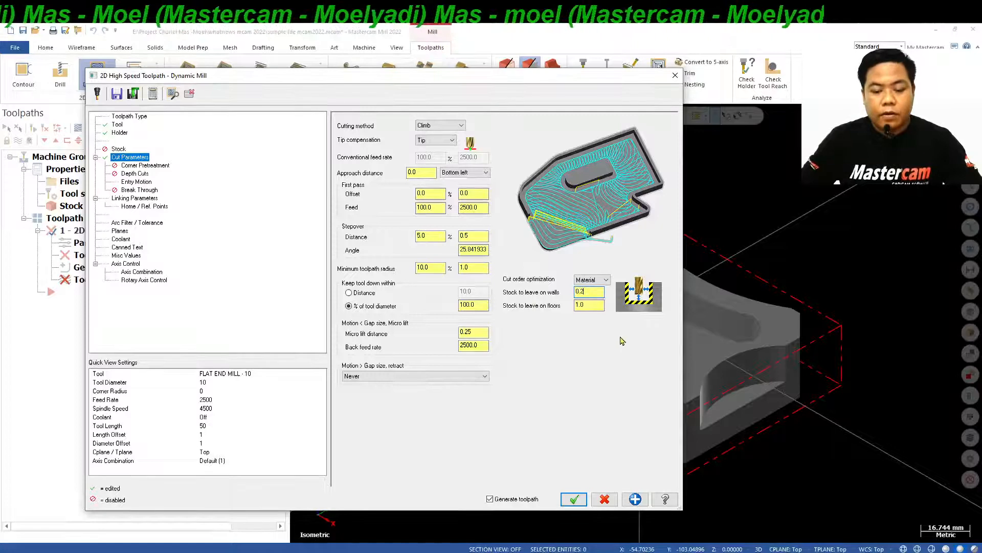
pyautogui.press('Tab')
pyautogui.write('0')
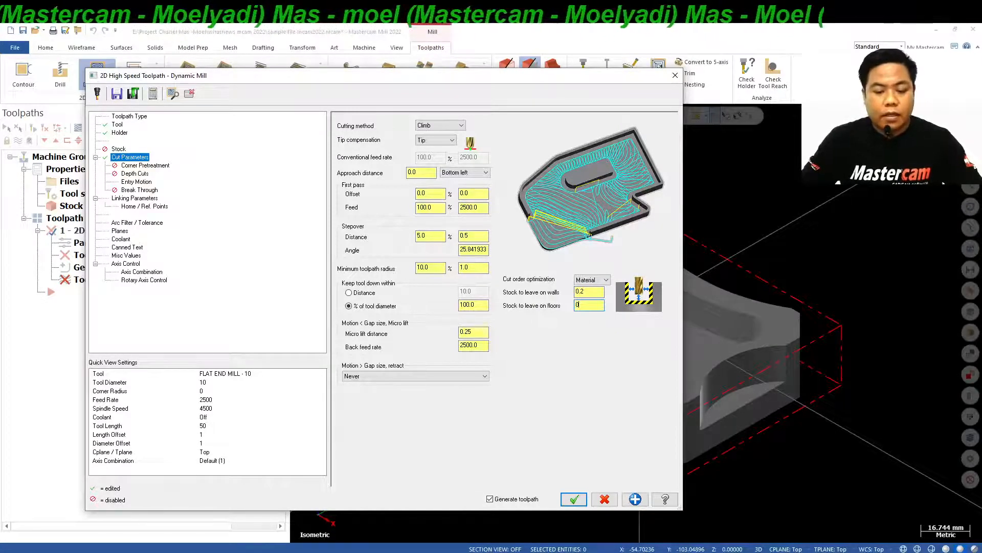
pyautogui.click(480, 346)
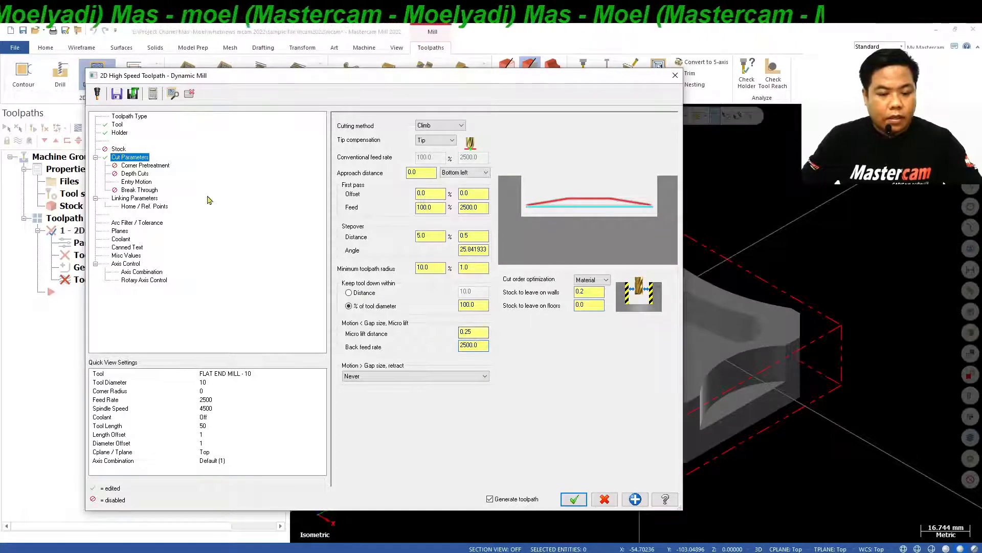
pyautogui.click(148, 168)
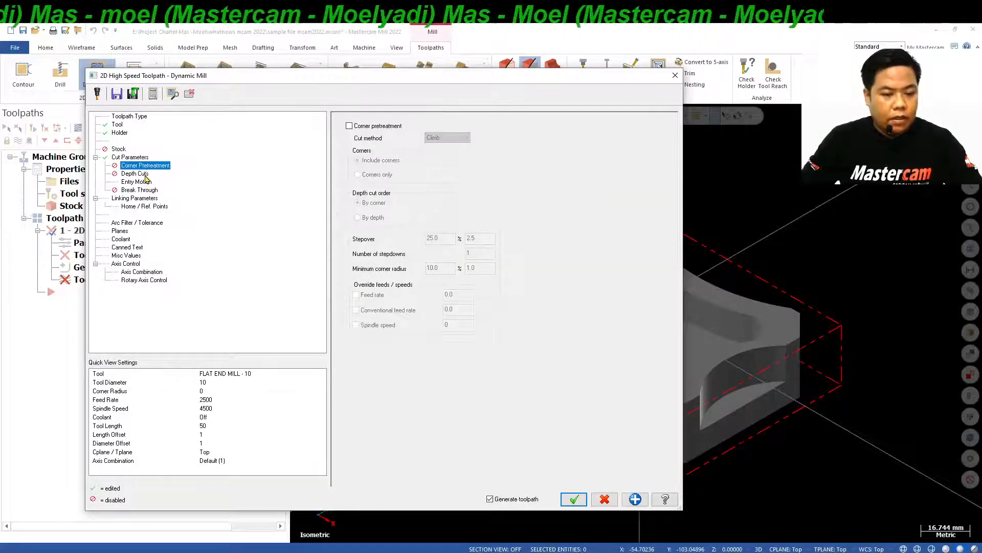
pyautogui.click(146, 174)
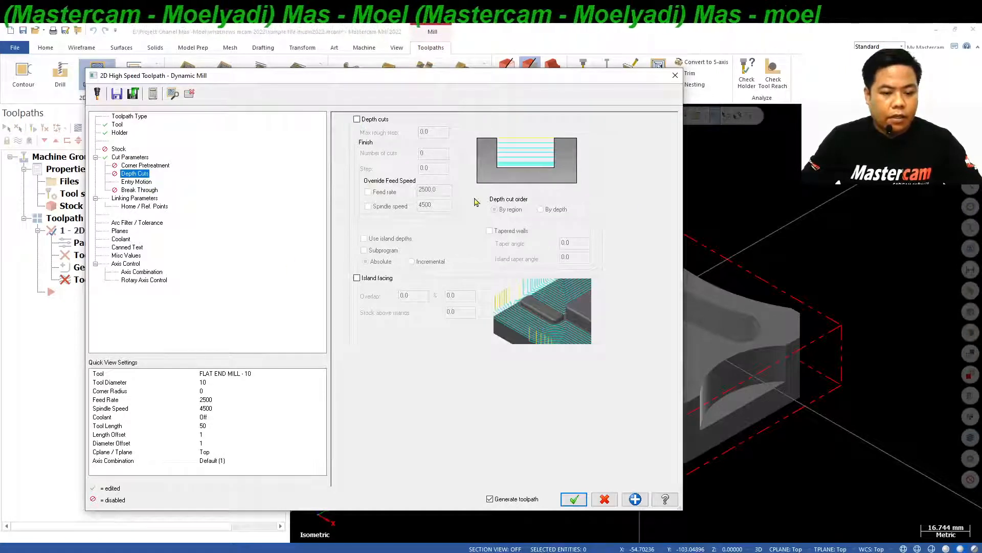
pyautogui.click(137, 182)
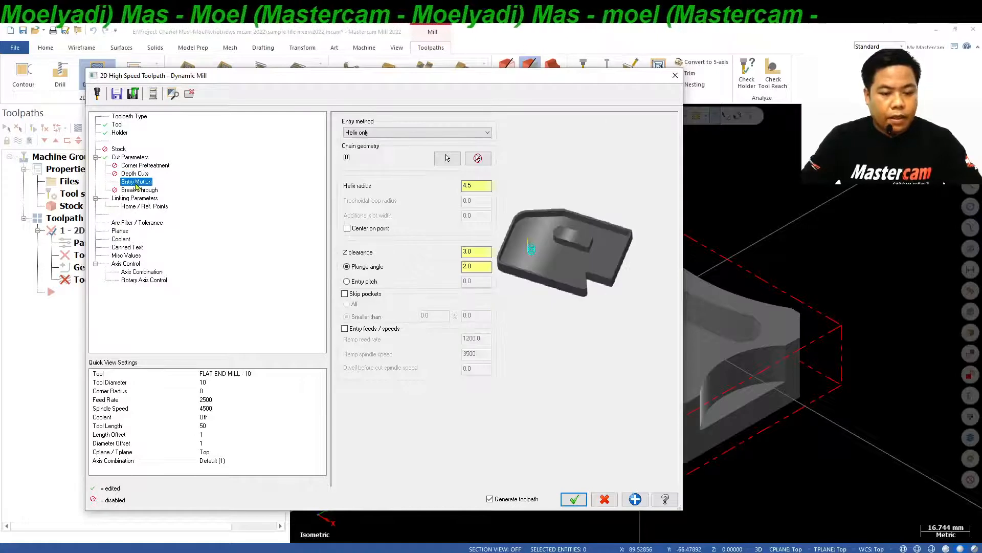
pyautogui.click(136, 190)
# In the linking parameters, enable an absolute clearance of 50, disable the retract height and set the incremental feed plane to 2.
pyautogui.click(132, 199)
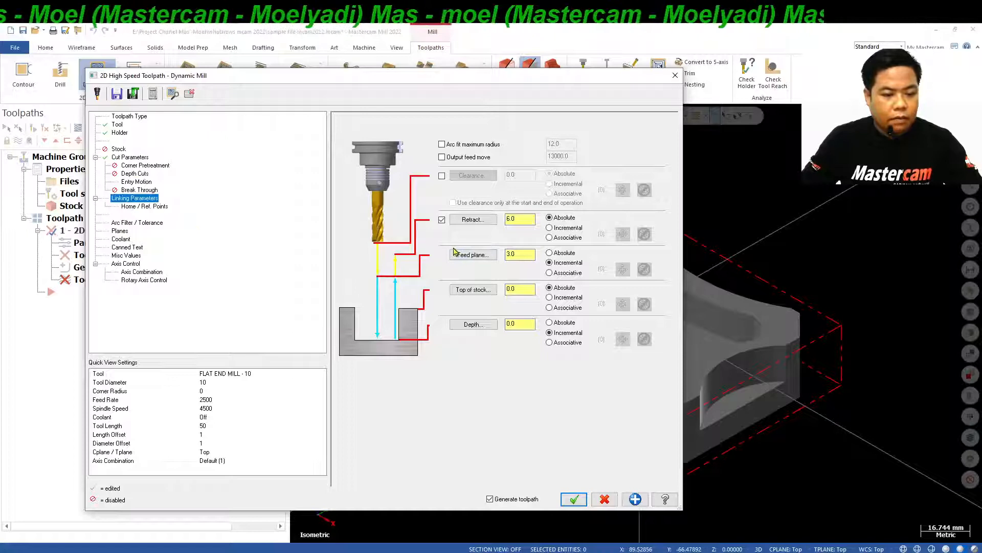
pyautogui.click(442, 176)
pyautogui.doubleClick(519, 175)
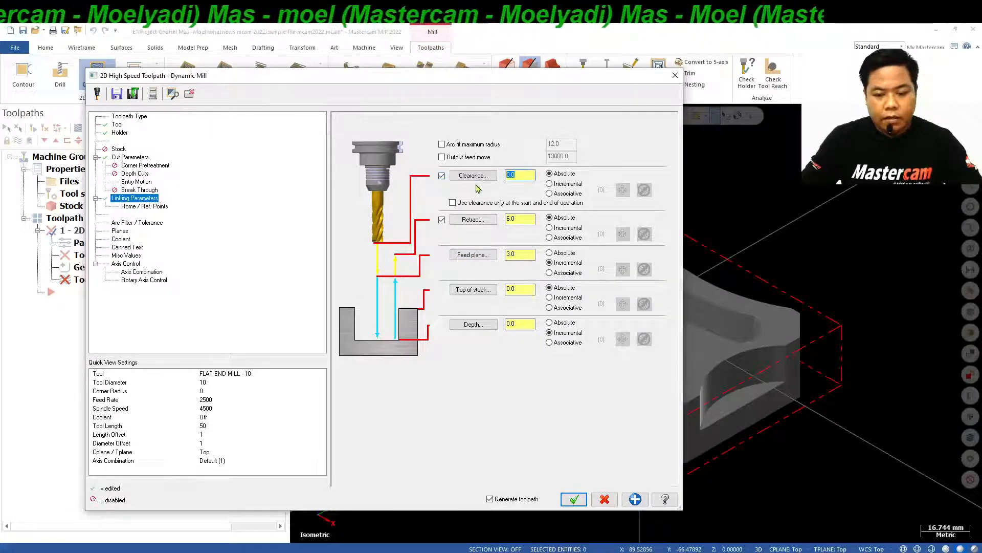
pyautogui.write('50')
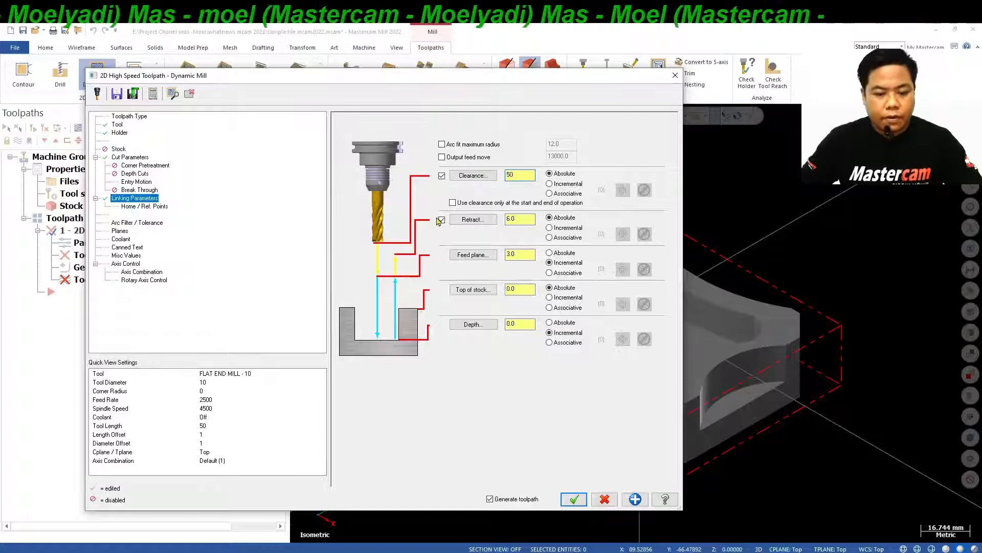
pyautogui.click(443, 220)
pyautogui.doubleClick(531, 259)
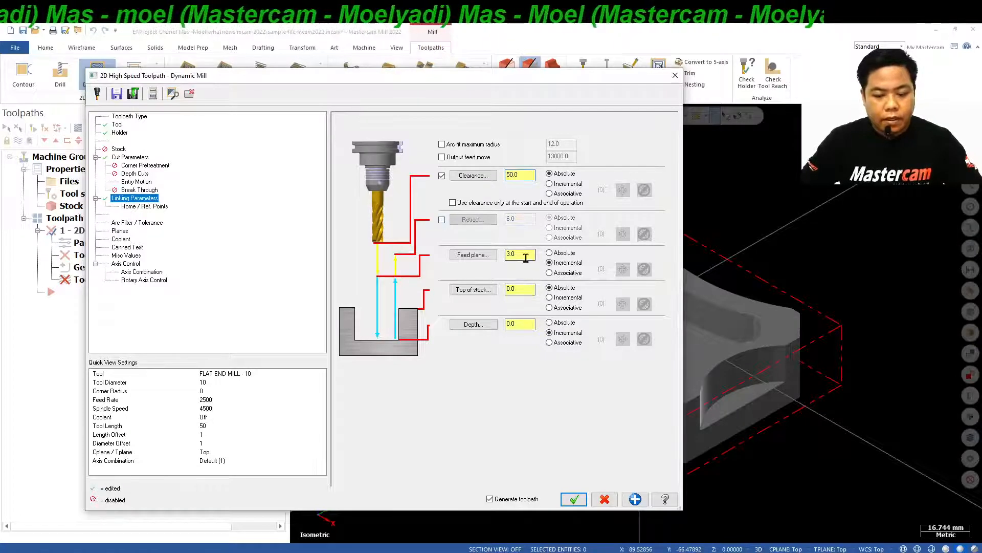
pyautogui.write('2')
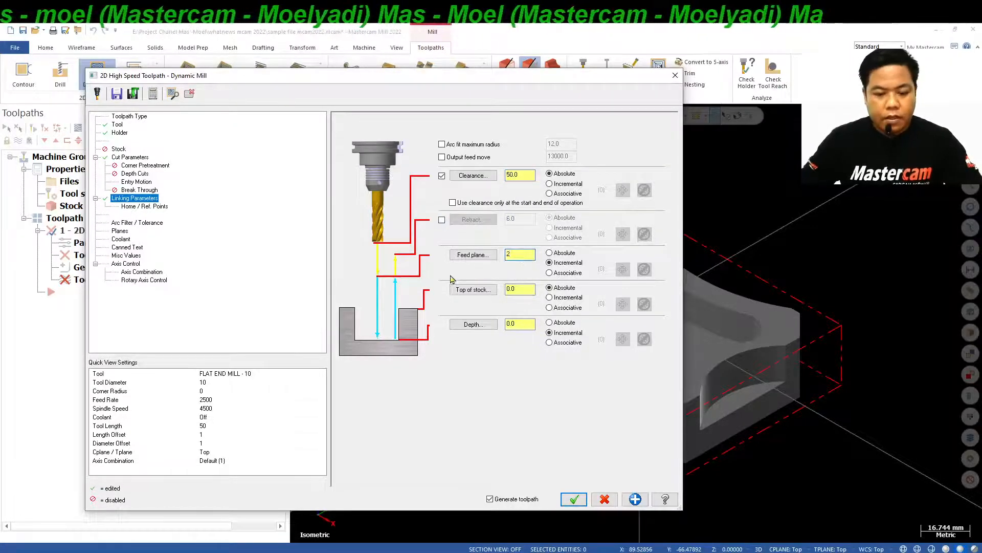
# Set the depth to absolute -26, starting from the Z coordinate picked at the solid's bottom corner.
pyautogui.click(549, 323)
pyautogui.doubleClick(514, 323)
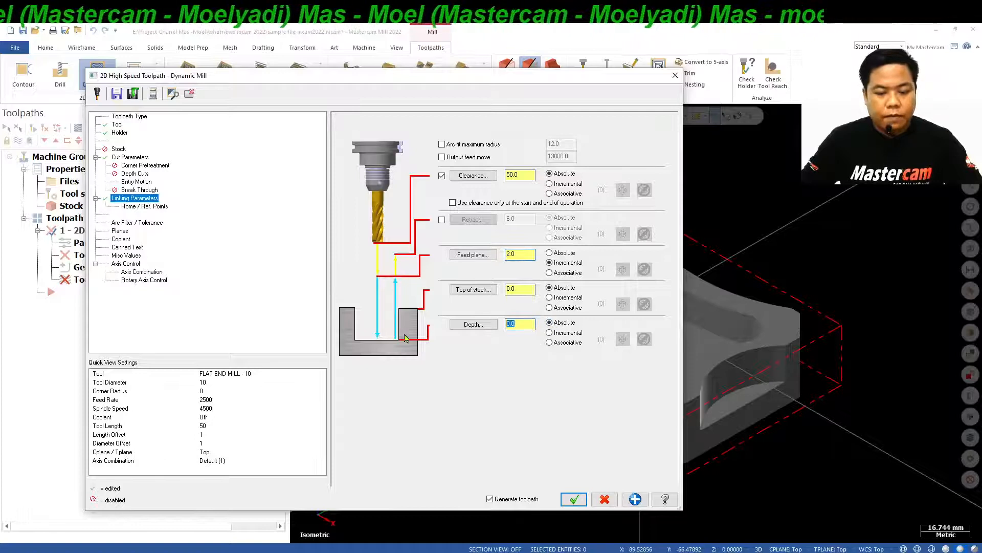
pyautogui.rightClick(516, 327)
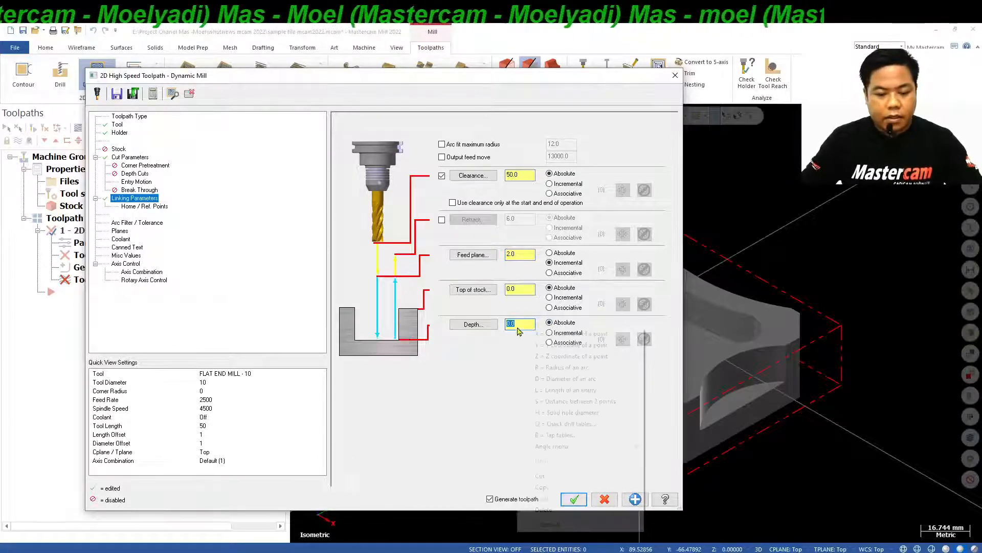
pyautogui.click(550, 361)
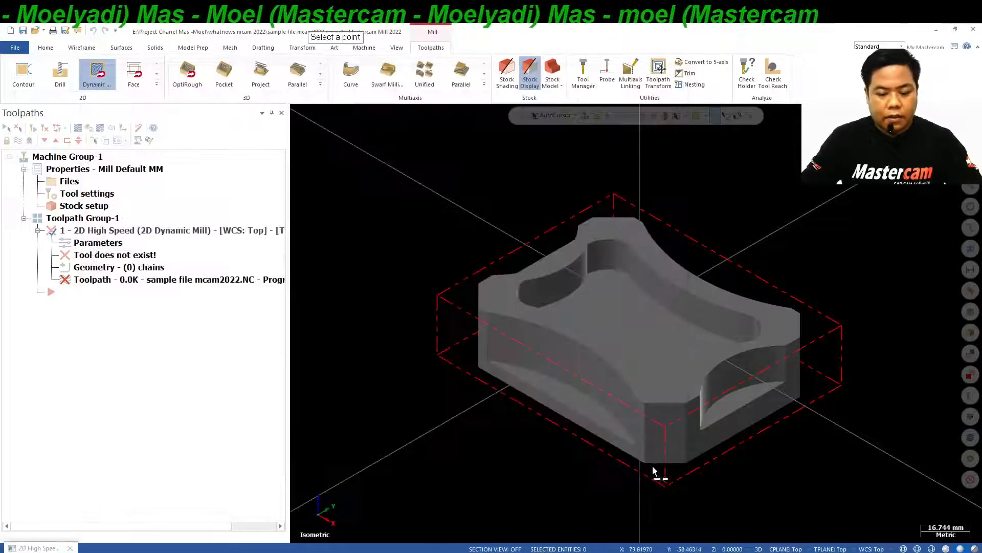
pyautogui.click(648, 463)
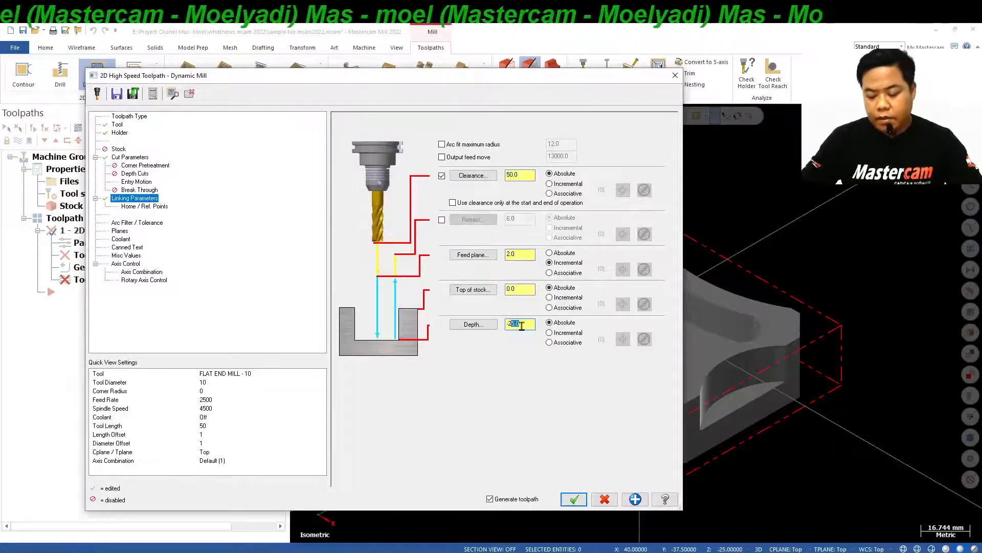
# Enable line/arc filtering and smoothing in the tolerance settings, and turn off toolpath generation on acceptance.
pyautogui.click(139, 207)
pyautogui.click(132, 224)
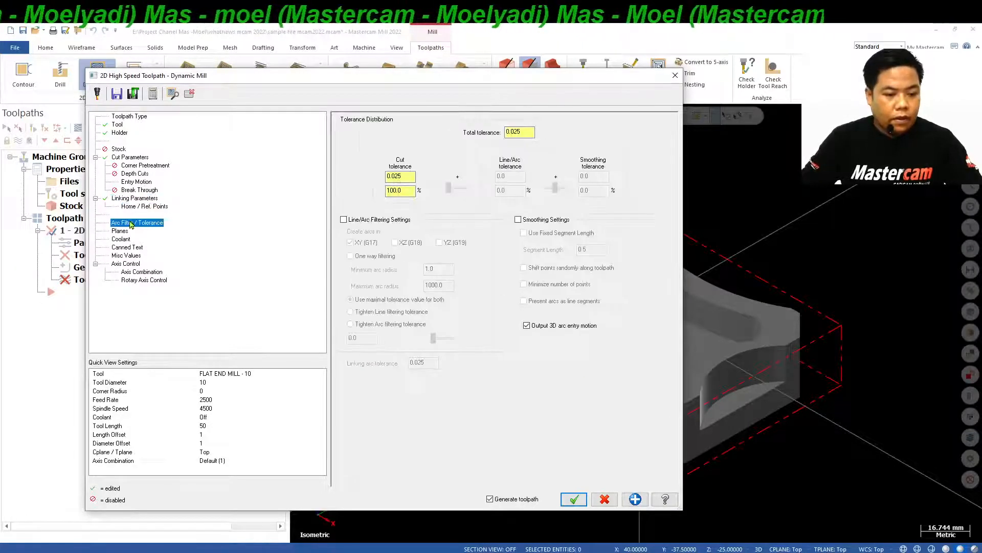
pyautogui.click(344, 220)
pyautogui.click(518, 220)
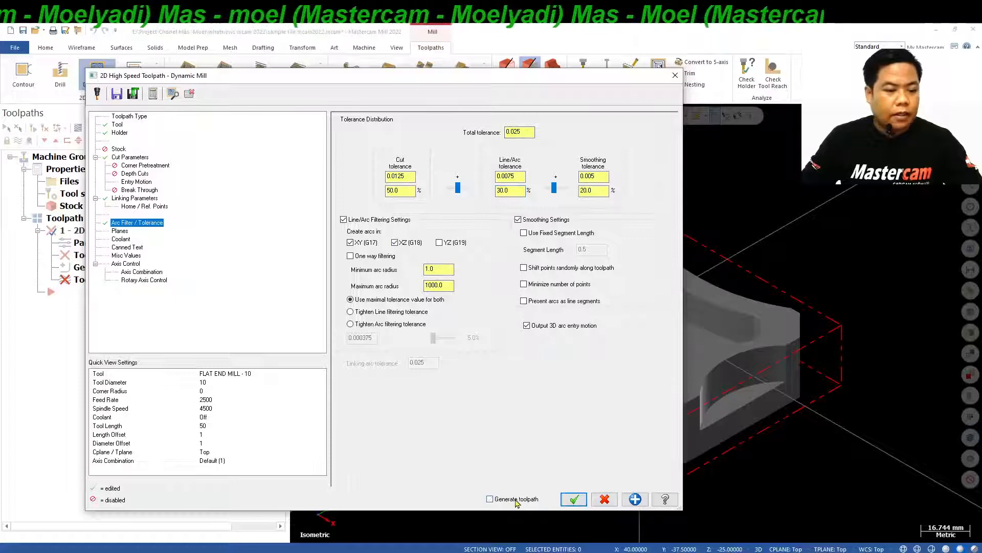
# Turn flood coolant on for the operation and accept the Dynamic Mill toolpath parameters.
pyautogui.click(121, 231)
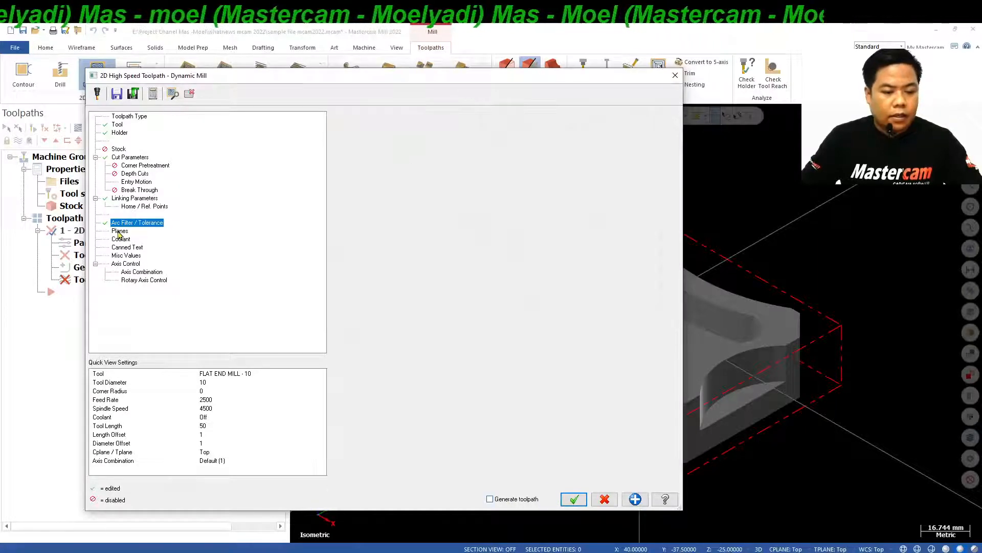
pyautogui.click(121, 239)
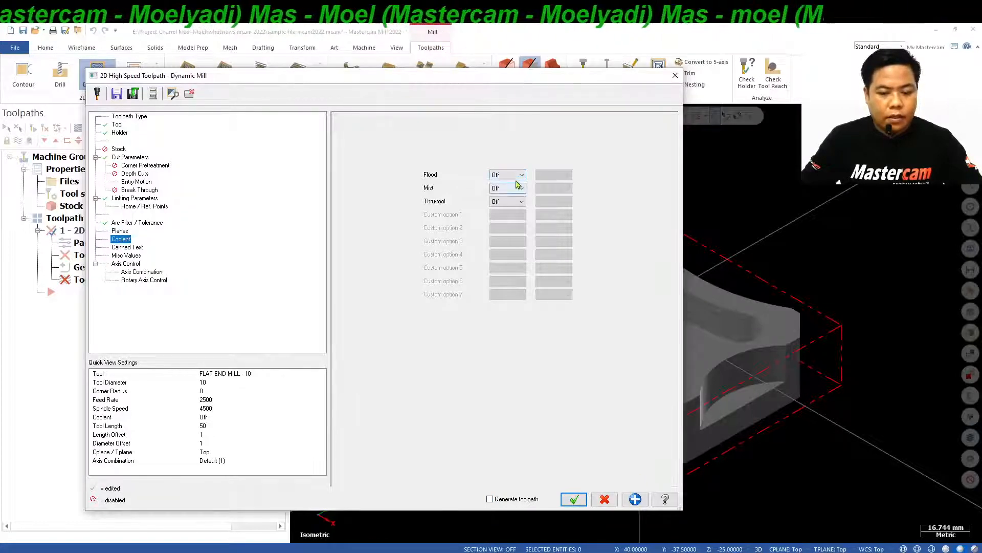
pyautogui.click(496, 184)
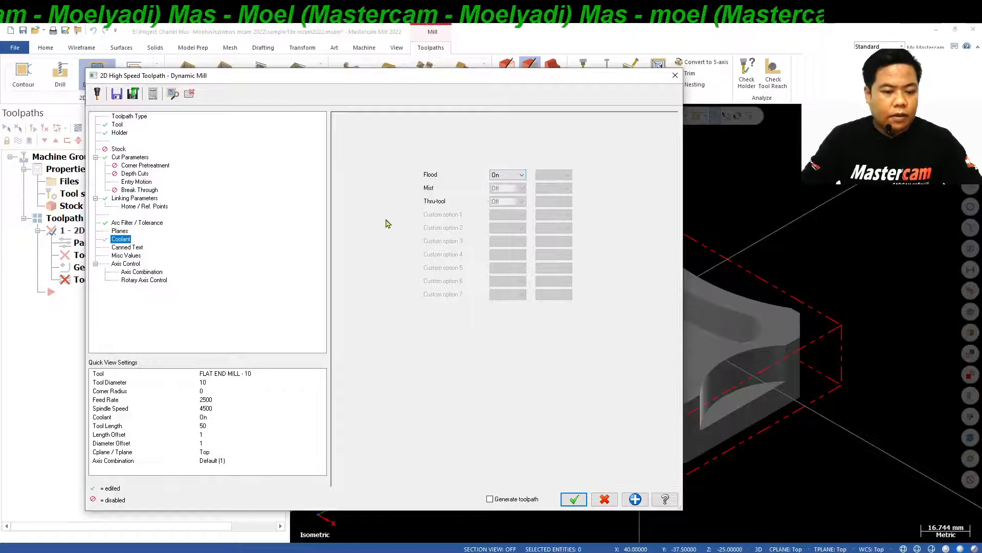
pyautogui.click(136, 247)
pyautogui.click(132, 255)
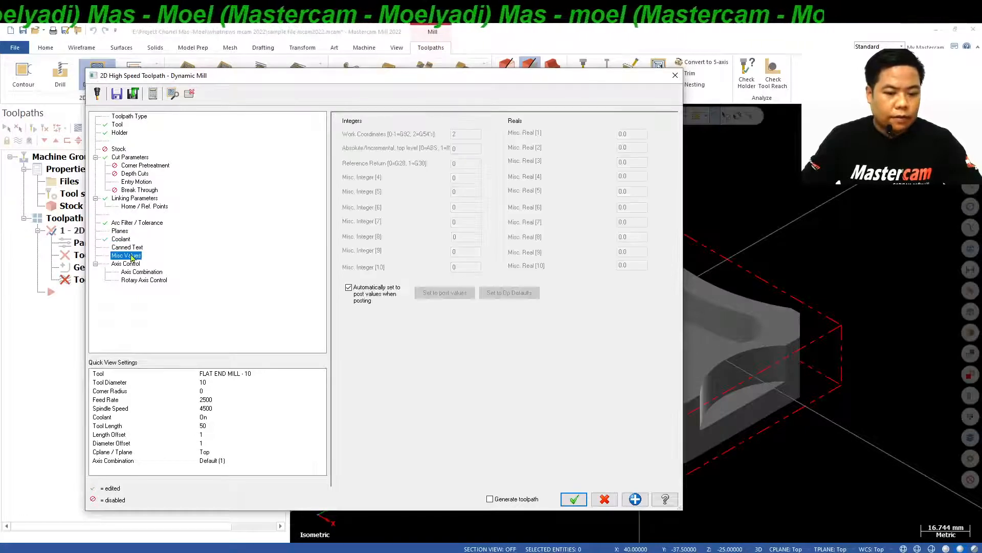
pyautogui.click(129, 263)
pyautogui.click(134, 272)
pyautogui.click(137, 281)
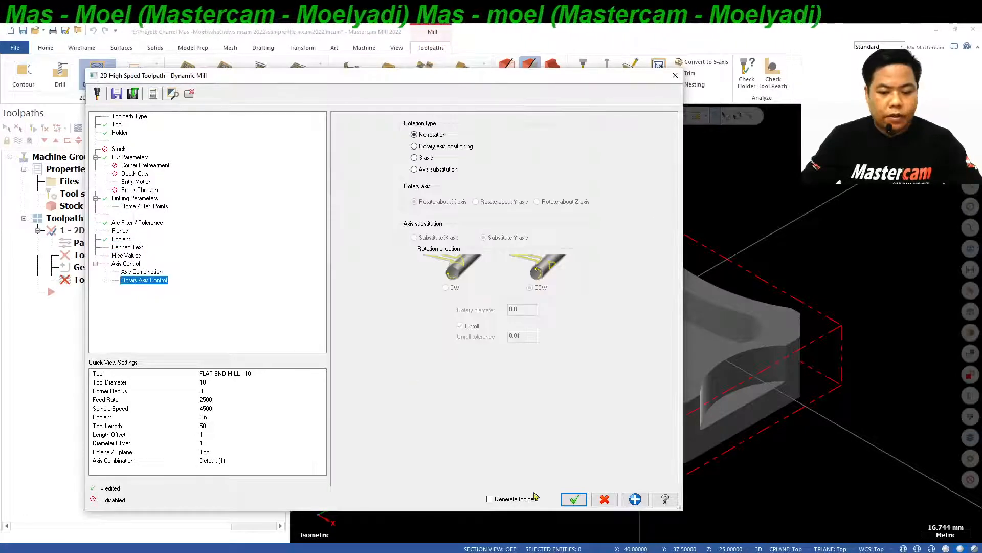
pyautogui.click(575, 499)
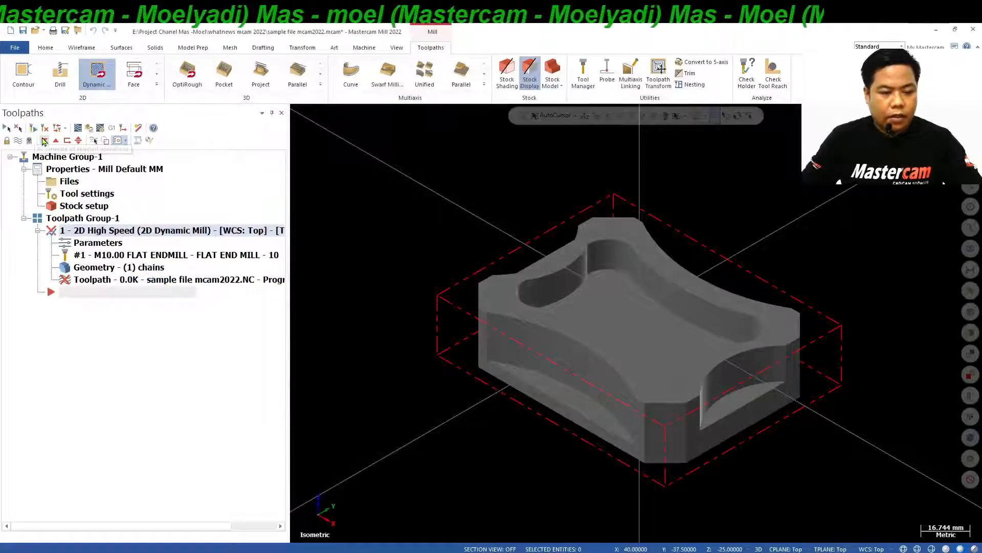
# Regenerate the 2D Dynamic Mill operation and step through its tool motion in Backplot.
pyautogui.click(34, 130)
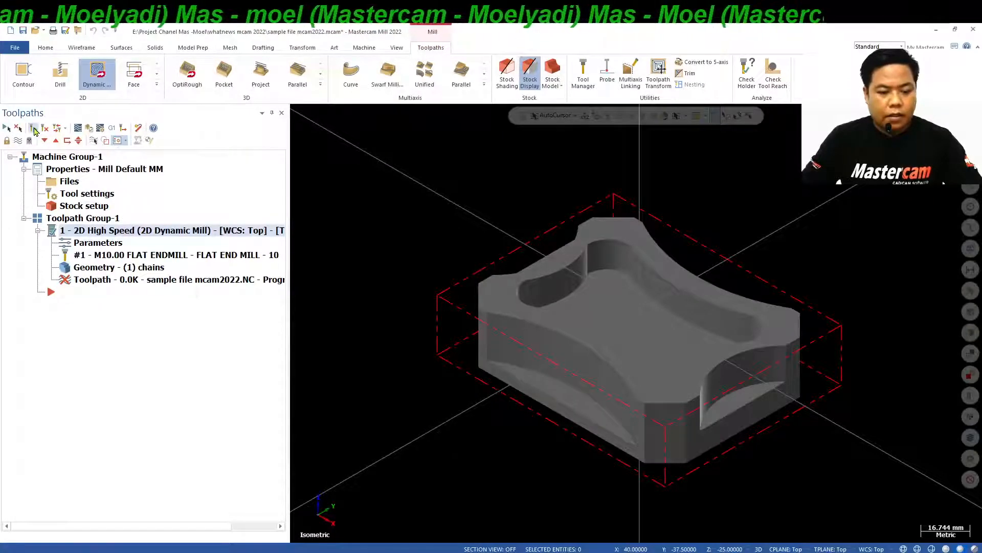
pyautogui.moveTo(498, 243)
pyautogui.mouseDown(button='middle')
pyautogui.moveTo(531, 261)
pyautogui.moveTo(491, 184)
pyautogui.moveTo(461, 155)
pyautogui.moveTo(493, 236)
pyautogui.mouseUp(button='middle')
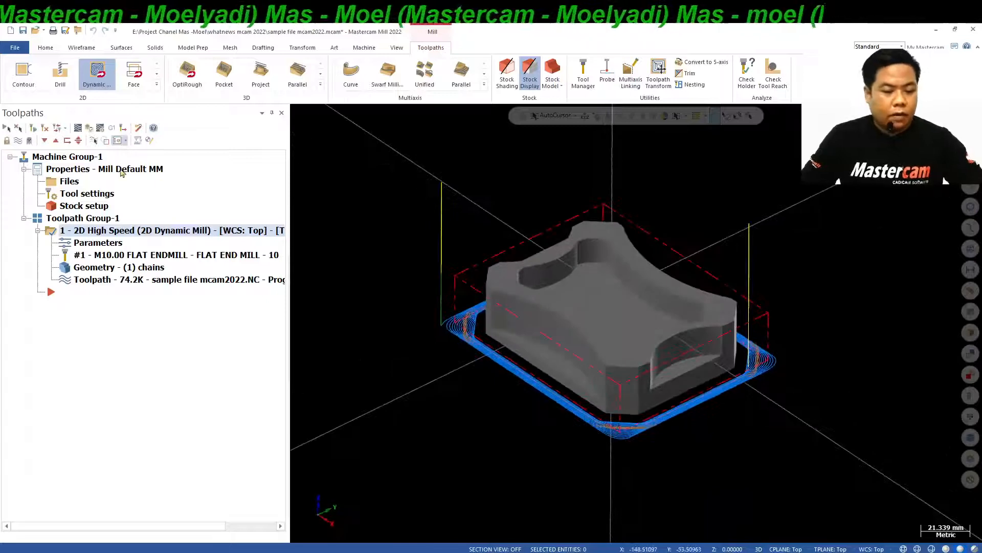
pyautogui.click(79, 129)
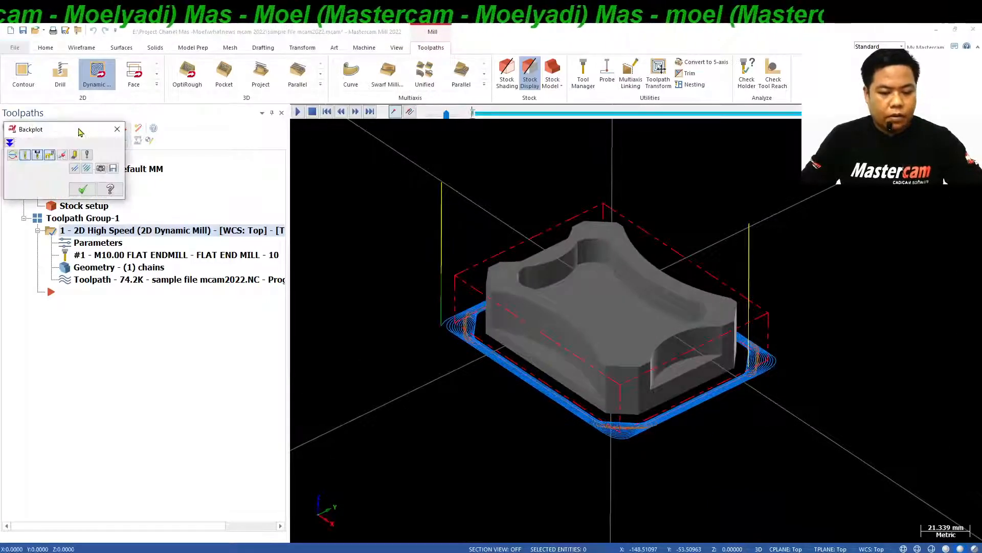
pyautogui.press('s')
pyautogui.press('s')
pyautogui.press('s')
pyautogui.press('s')
pyautogui.press('s')
pyautogui.press('s')
pyautogui.press('s')
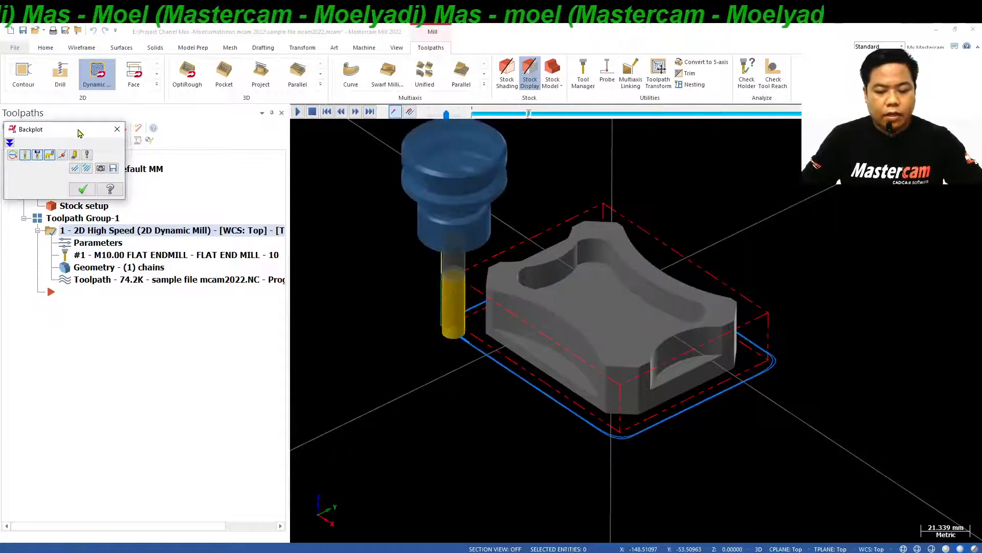
pyautogui.click(91, 192)
pyautogui.moveTo(479, 213); pyautogui.dragTo(577, 378, button='middle')
pyautogui.scroll(5, 513, 316)
pyautogui.moveTo(518, 323)
pyautogui.mouseDown(button='middle')
pyautogui.moveTo(476, 376)
pyautogui.moveTo(501, 301)
pyautogui.moveTo(529, 320)
pyautogui.moveTo(534, 298)
pyautogui.moveTo(537, 375)
pyautogui.mouseUp(button='middle')
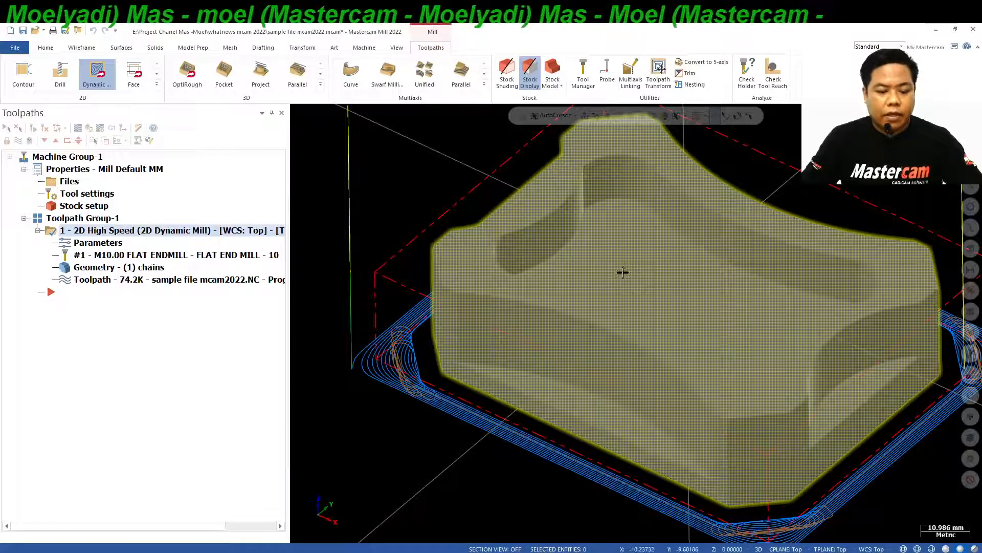
# Switch to Adobe Acrobat Reader to read about automatic machining, air and avoidance regions, and return to Mastercam.
pyautogui.moveTo(313, 552)
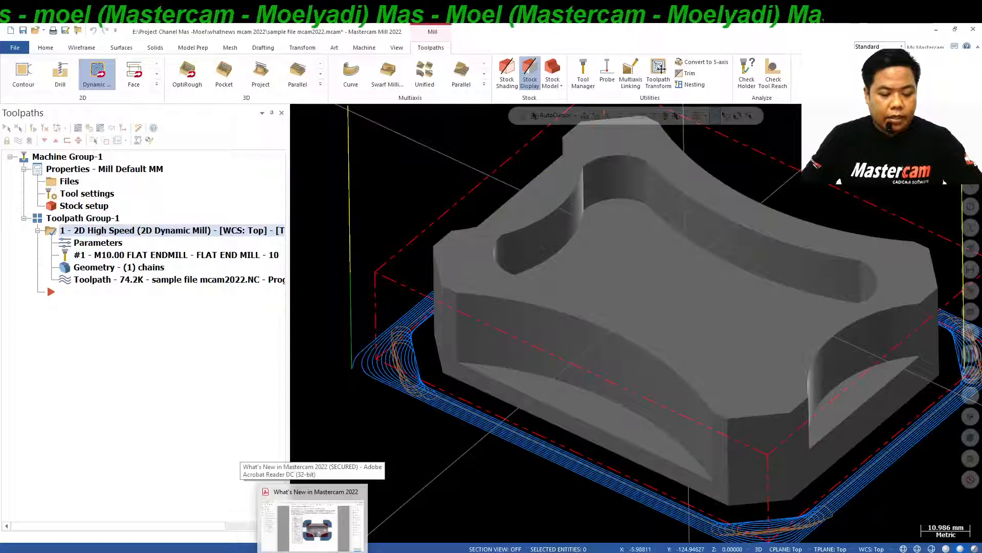
pyautogui.click(312, 522)
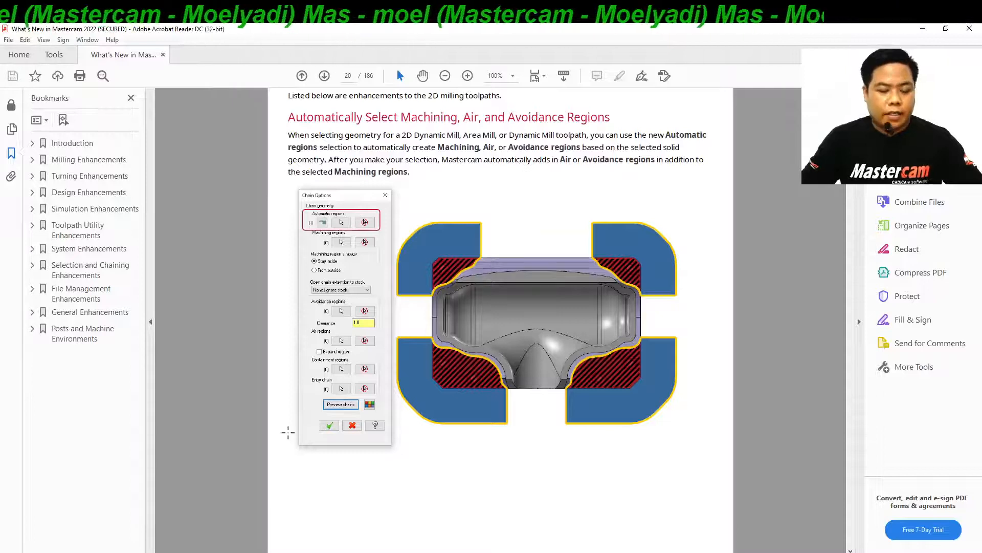
pyautogui.hotkey('alt', 'Tab')
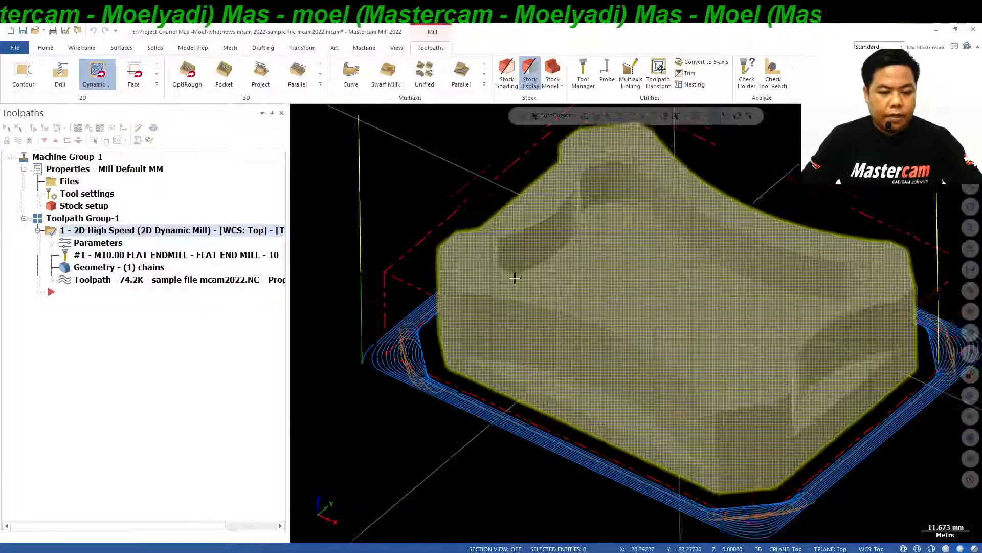
# Start another 2D Dynamic Mill toolpath and select the ledge faces on three sides of the solid as automatic regions.
pyautogui.rightClick(440, 173)
pyautogui.click(499, 262)
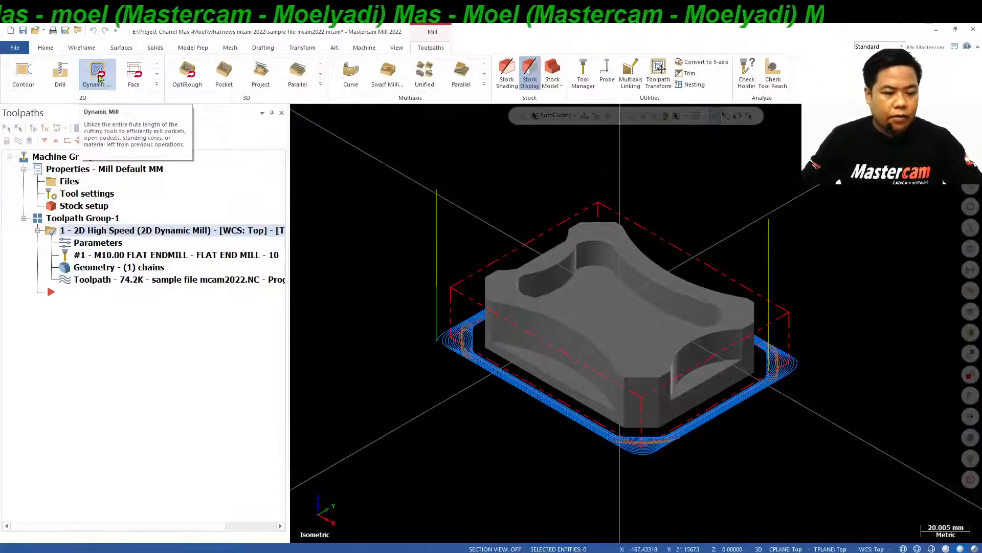
pyautogui.click(99, 77)
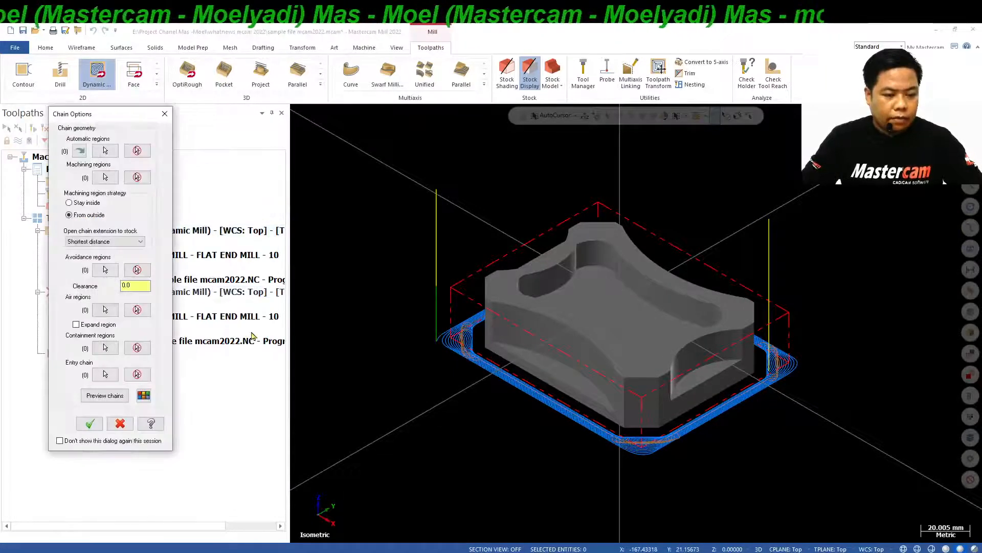
pyautogui.click(106, 152)
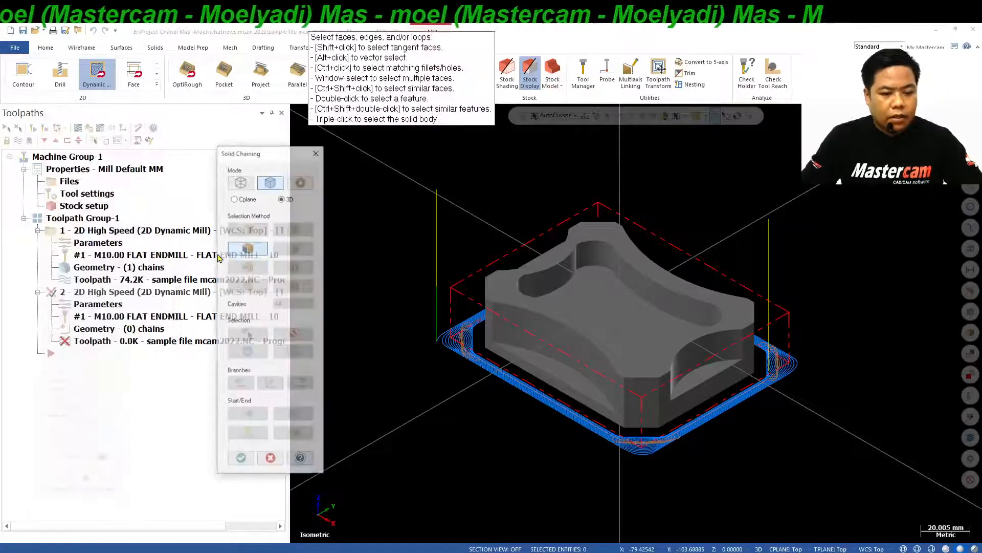
pyautogui.scroll(2, 580, 403)
pyautogui.scroll(1, 580, 403)
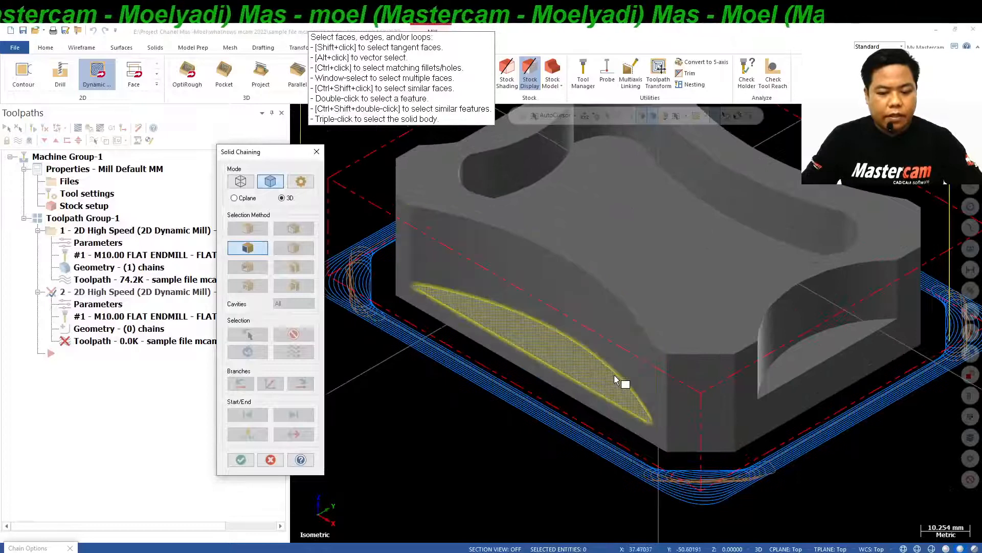
pyautogui.click(611, 376)
pyautogui.scroll(-1, 609, 373)
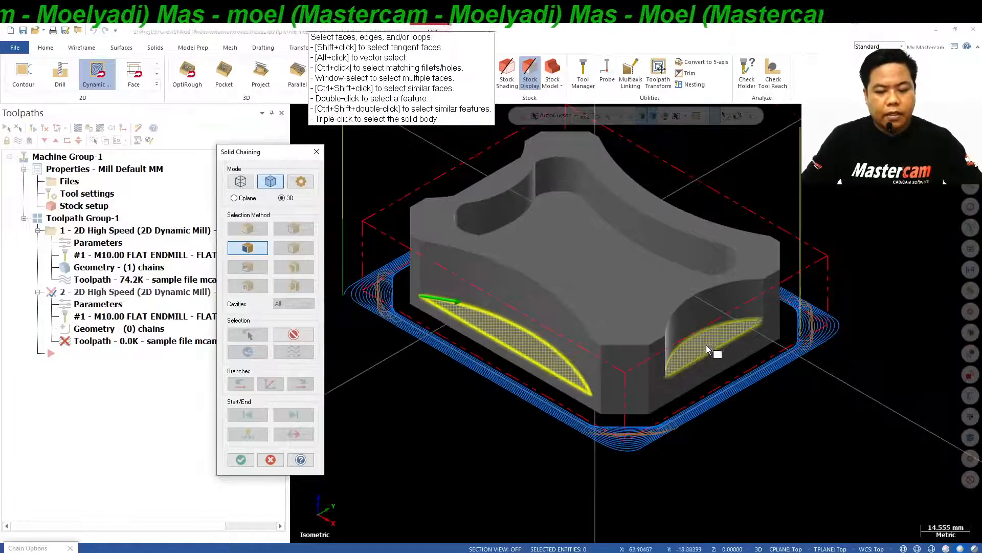
pyautogui.click(718, 339)
pyautogui.moveTo(659, 236); pyautogui.dragTo(690, 271, button='middle')
pyautogui.click(671, 187)
# Add the ledge face on the fourth side and the central pocket floor to the automatic regions and accept the selection.
pyautogui.scroll(-1, 755, 329)
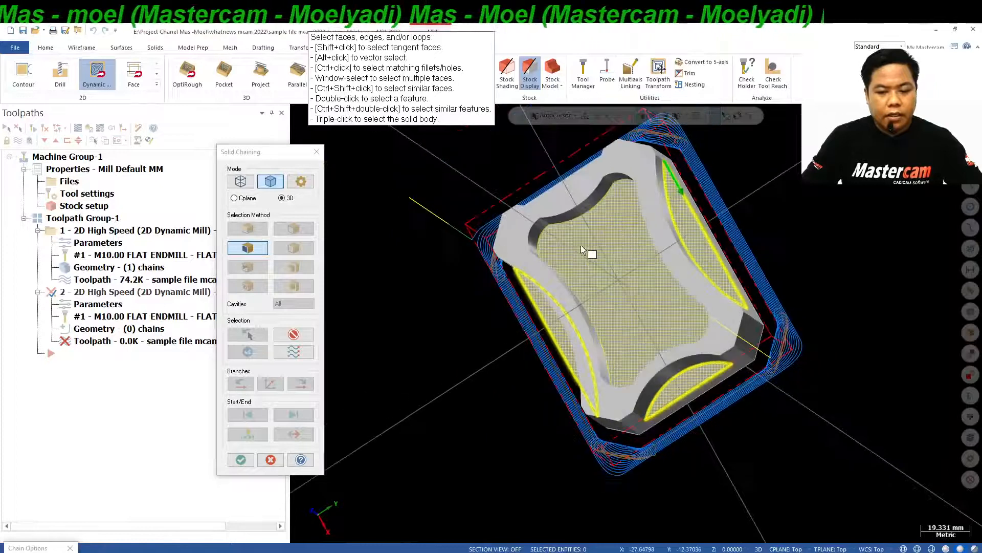
pyautogui.moveTo(588, 252); pyautogui.dragTo(562, 233, button='middle')
pyautogui.click(576, 190)
pyautogui.click(655, 292)
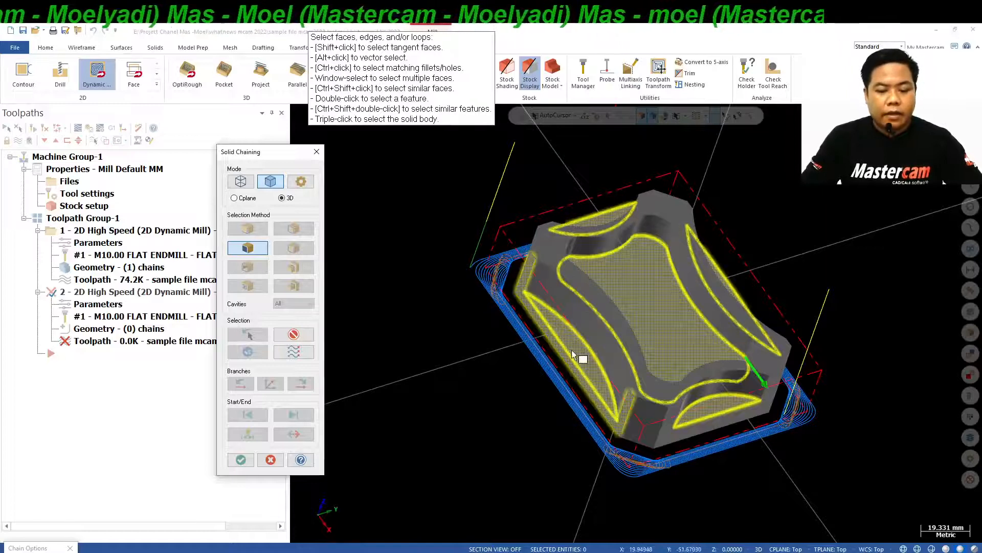
pyautogui.moveTo(711, 362); pyautogui.dragTo(645, 316, button='middle')
pyautogui.moveTo(704, 358)
pyautogui.mouseDown(button='middle')
pyautogui.moveTo(680, 397)
pyautogui.moveTo(692, 353)
pyautogui.moveTo(699, 362)
pyautogui.mouseUp(button='middle')
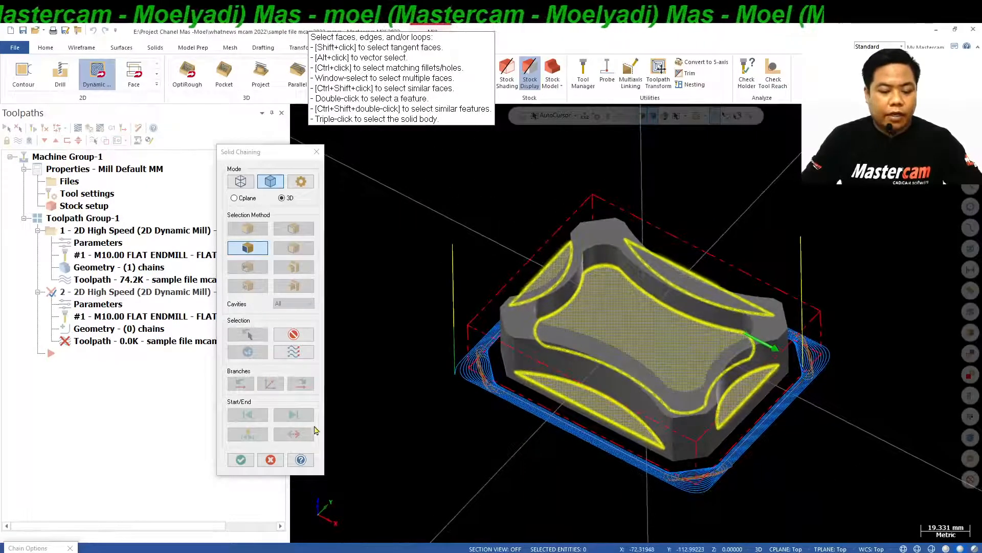
pyautogui.click(240, 460)
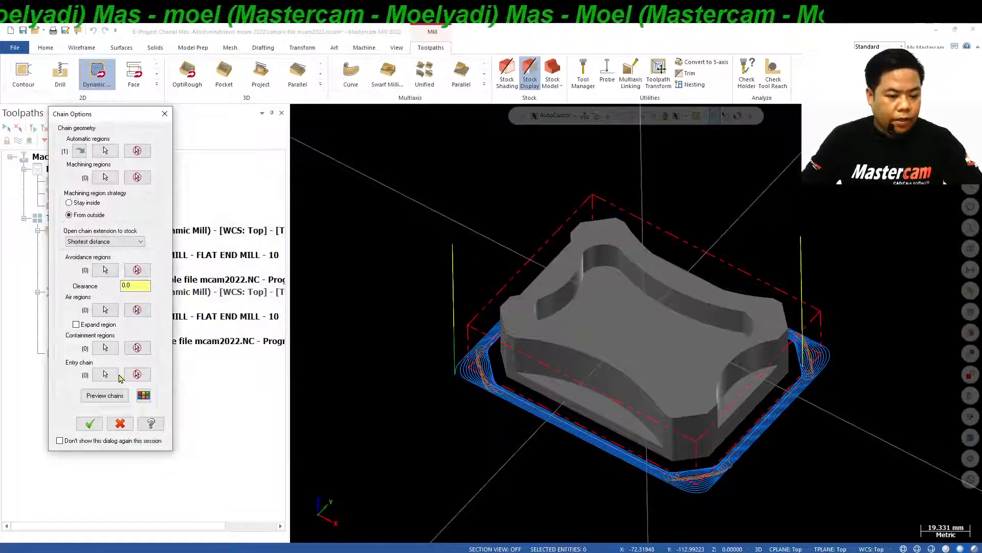
# Preview the chains, turn on region expansion for the air regions, preview the chains again and accept the chain options.
pyautogui.click(105, 396)
pyautogui.moveTo(485, 350); pyautogui.dragTo(499, 373, button='middle')
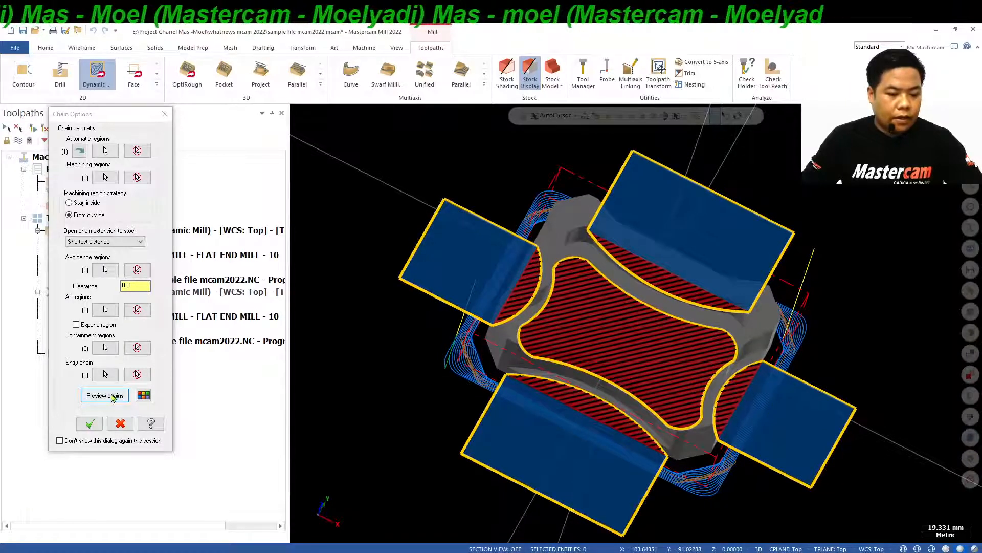
pyautogui.click(76, 324)
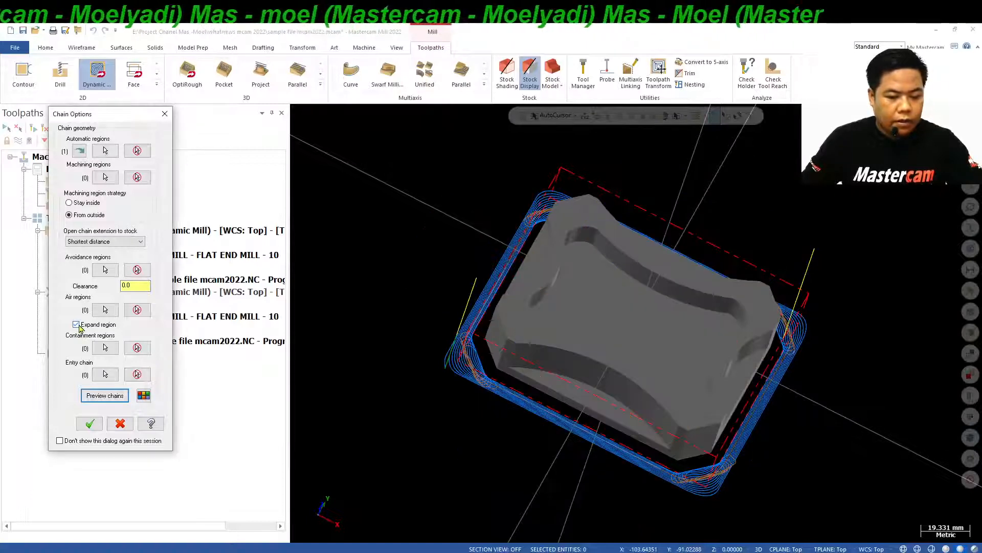
pyautogui.click(105, 395)
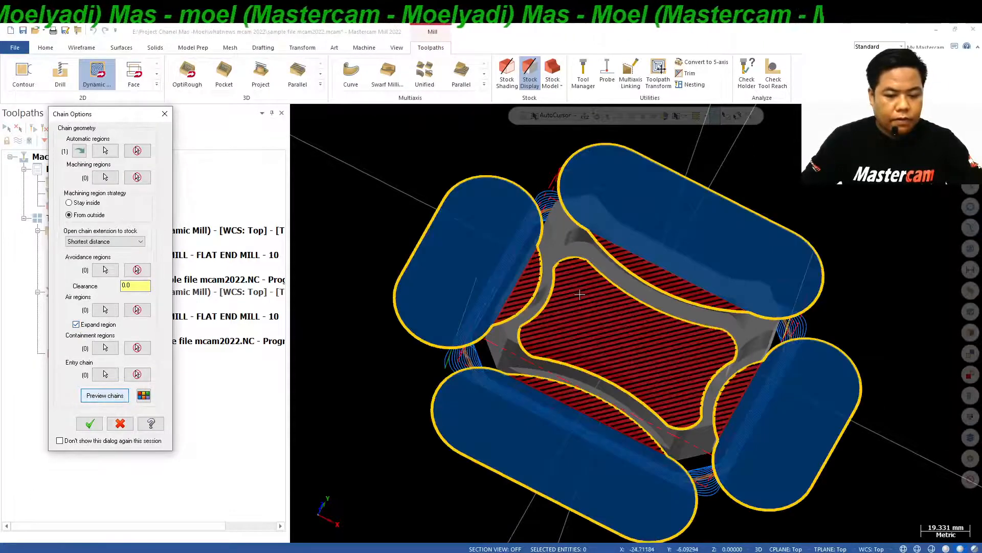
pyautogui.moveTo(580, 294); pyautogui.dragTo(543, 301, button='middle')
pyautogui.click(91, 424)
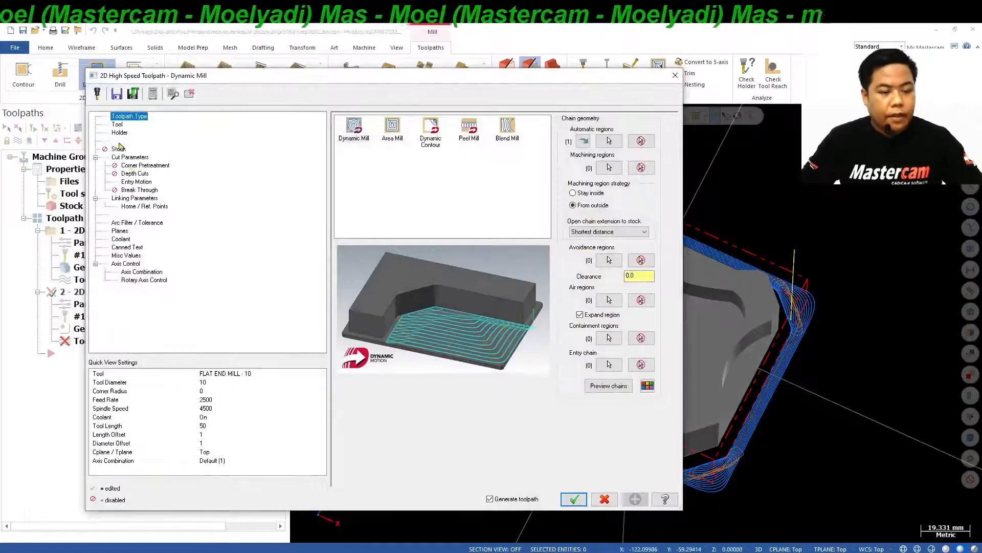
# Review the tool, holder, stock, cut, corner pretreatment, depth cut, entry motion and break-through settings of the new Dynamic Mill operation.
pyautogui.click(117, 125)
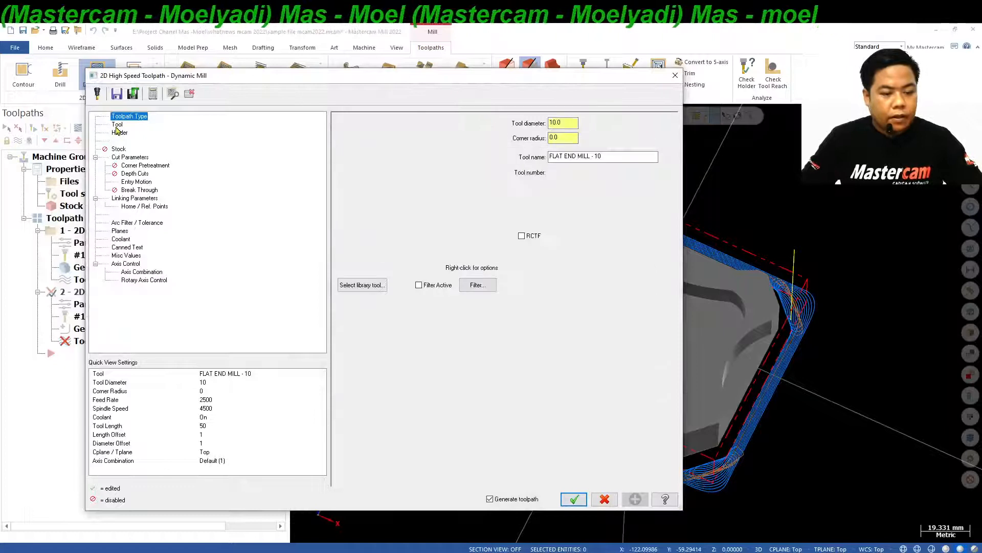
pyautogui.click(435, 146)
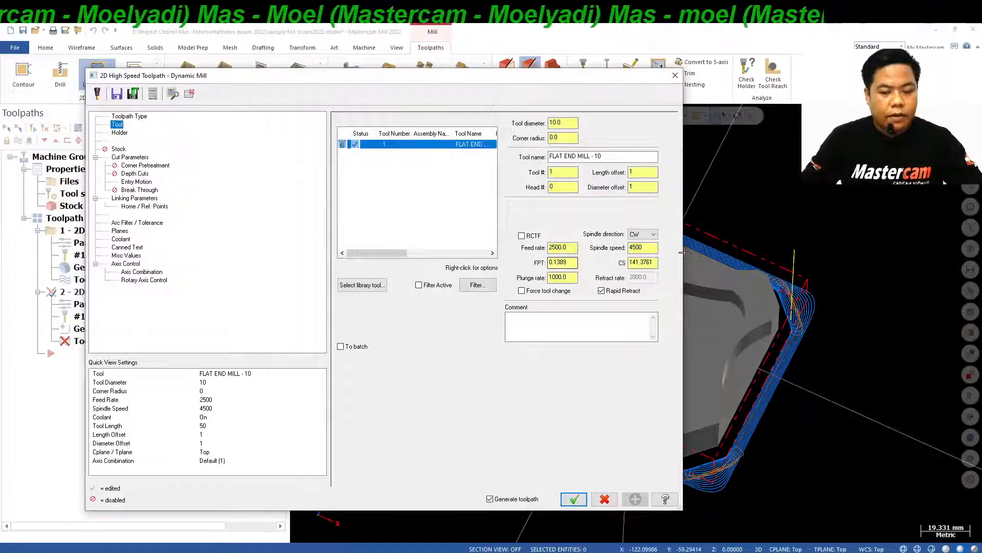
pyautogui.click(121, 134)
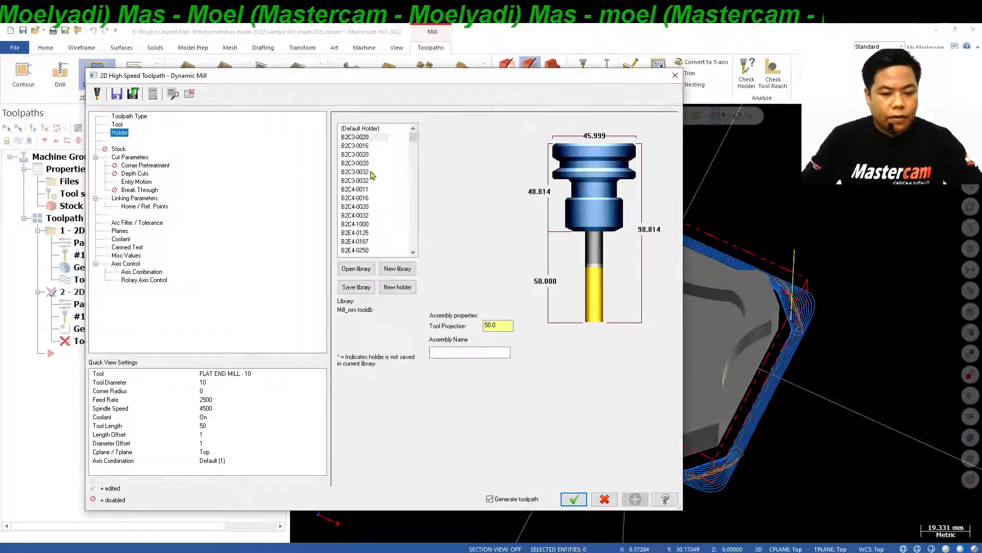
pyautogui.click(118, 149)
pyautogui.click(128, 158)
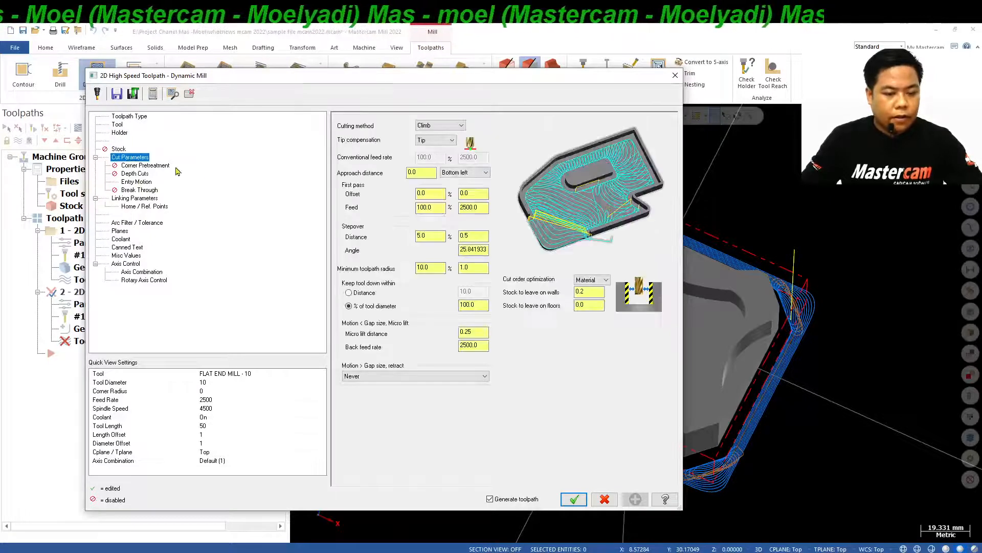
pyautogui.click(478, 236)
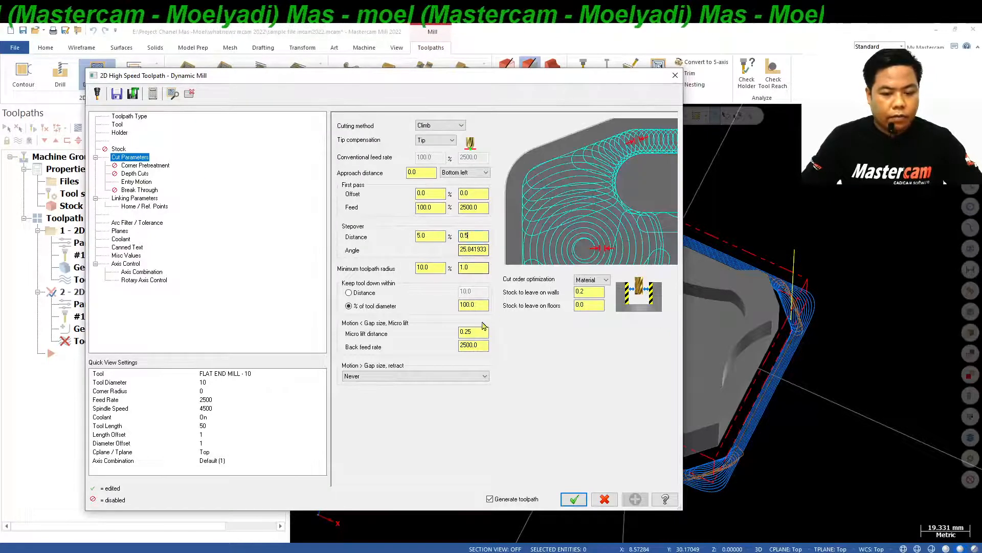
pyautogui.click(597, 306)
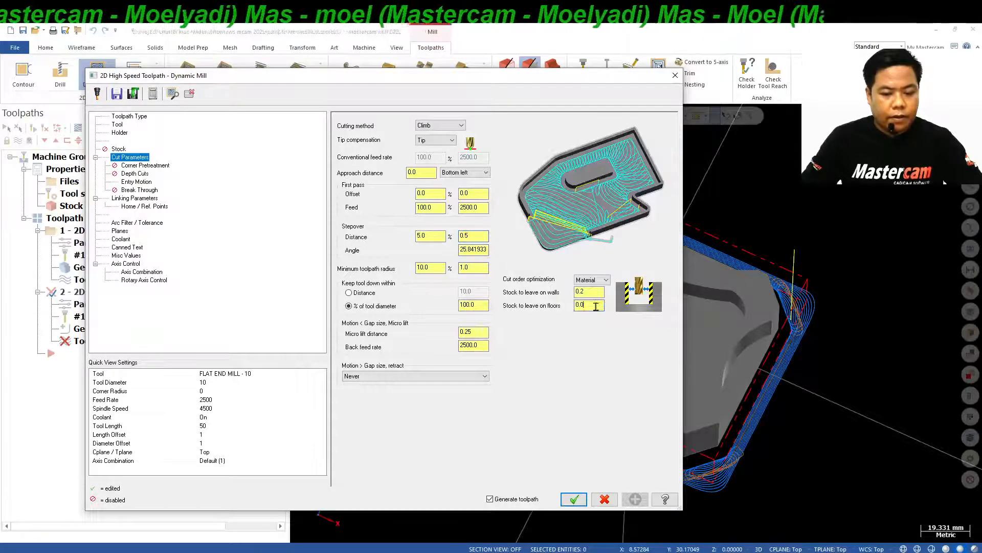
pyautogui.click(144, 166)
pyautogui.click(141, 173)
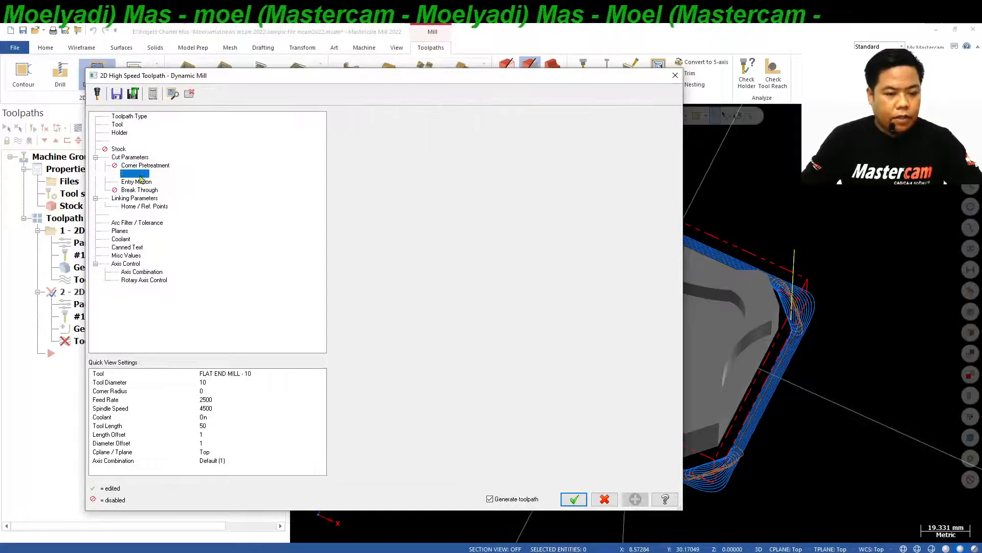
pyautogui.click(142, 182)
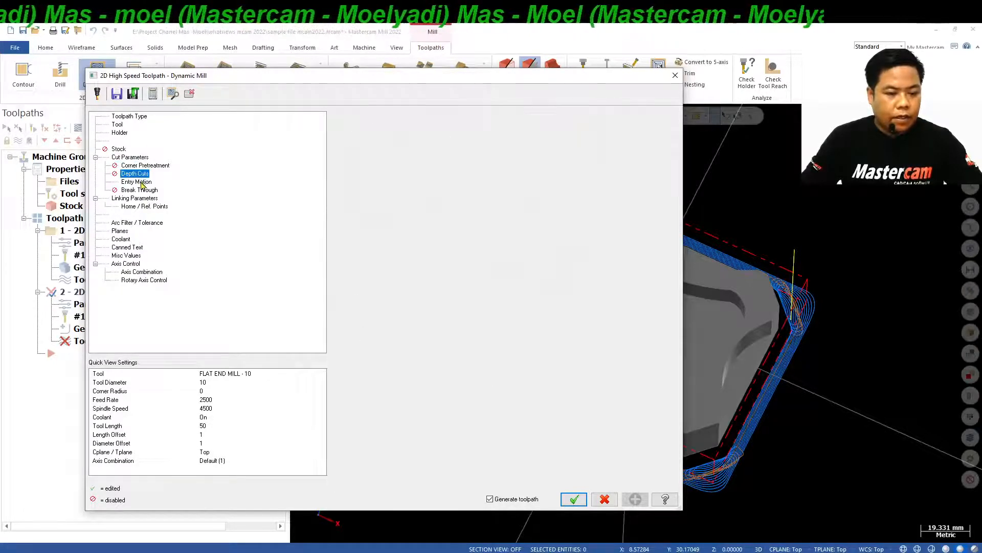
pyautogui.click(143, 191)
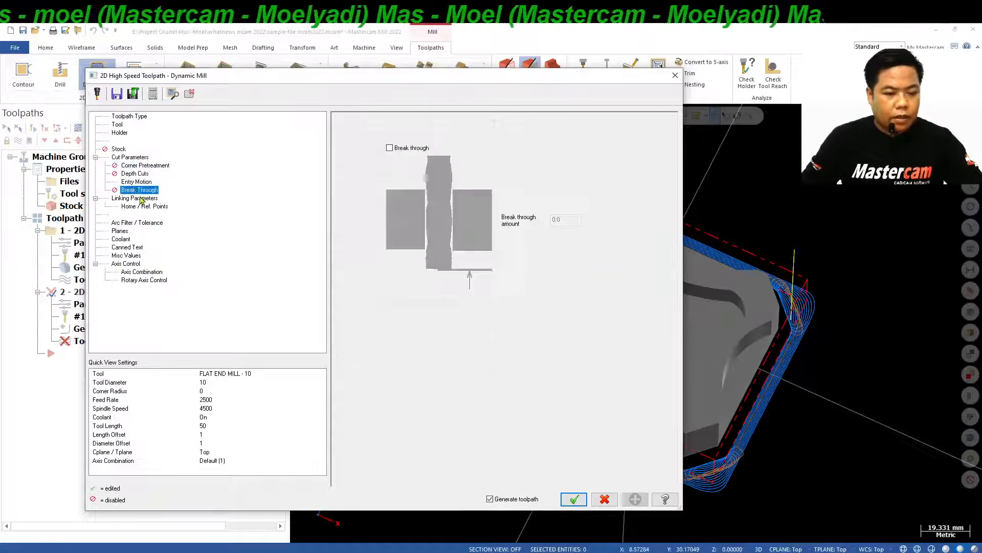
# Set the toolpath depth to incremental 0.0, check the remaining parameter pages through coolant, and accept the operation with toolpath generation on.
pyautogui.click(143, 199)
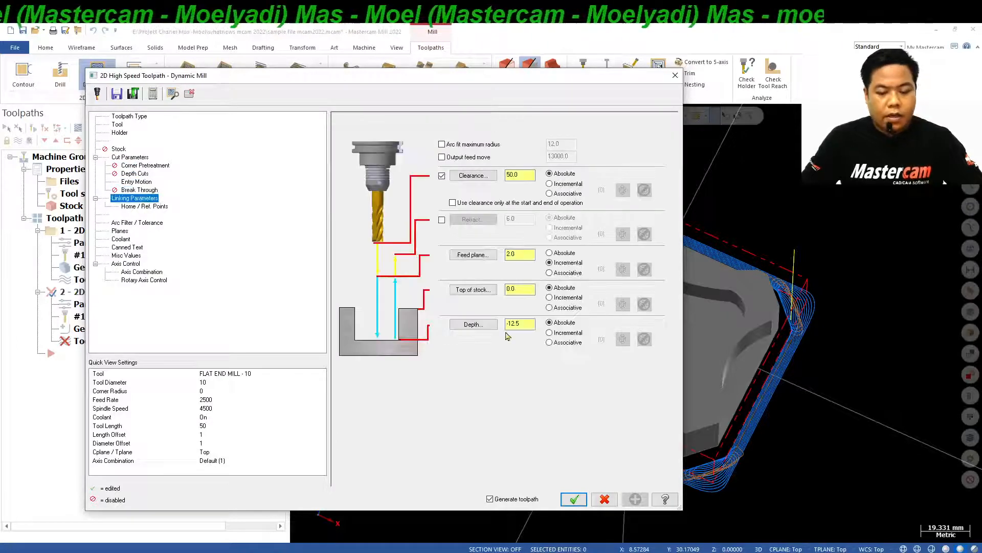
pyautogui.click(550, 333)
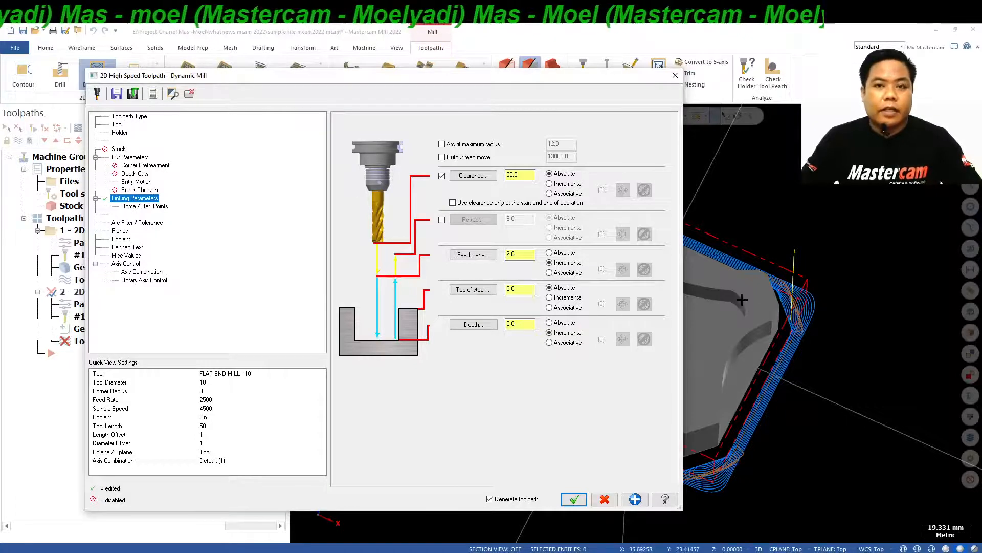
pyautogui.click(156, 207)
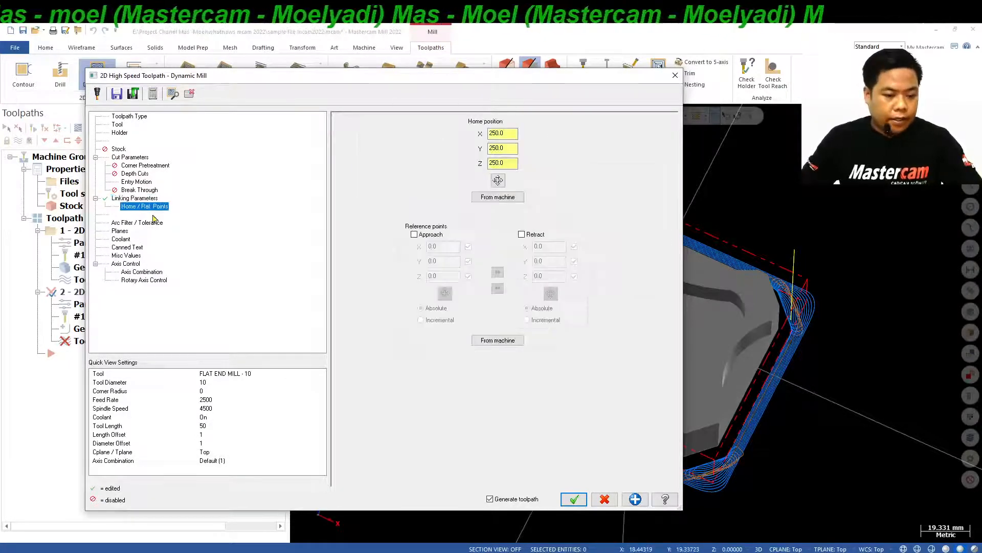
pyautogui.click(148, 224)
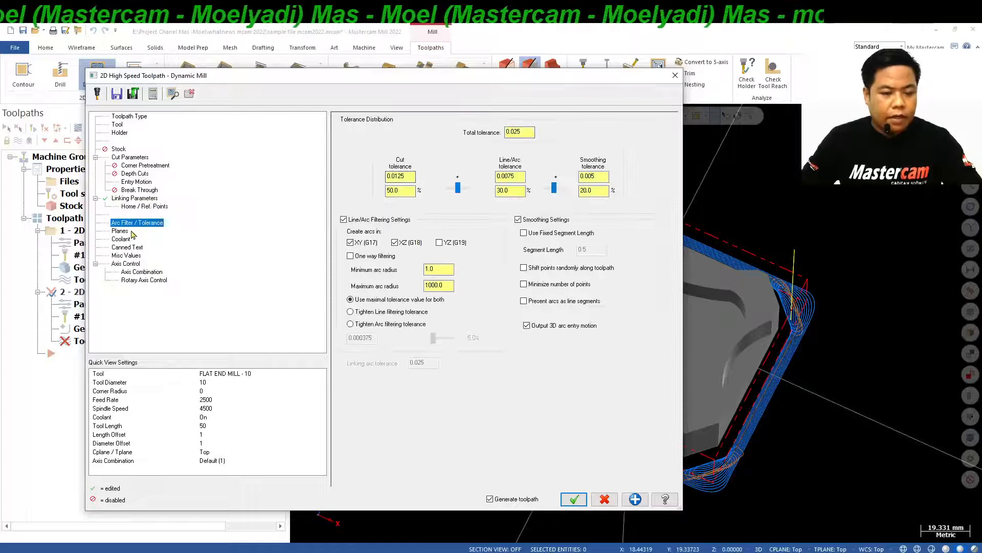
pyautogui.click(131, 232)
pyautogui.click(129, 239)
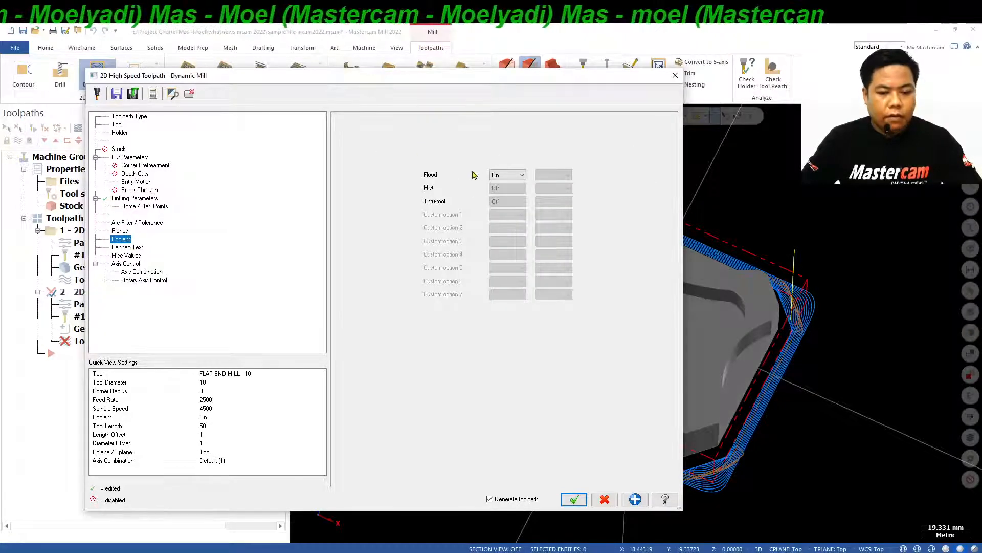
pyautogui.click(574, 500)
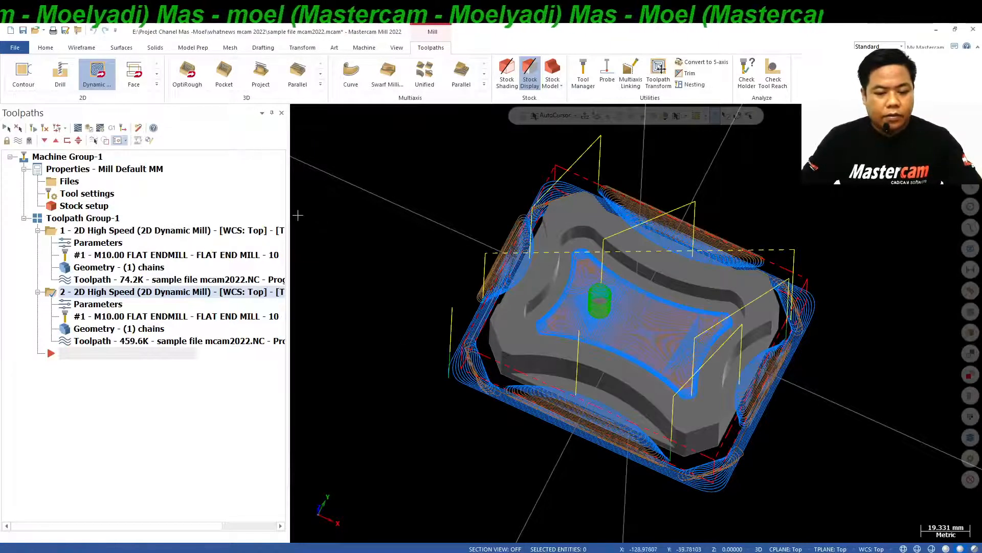
# Backplot the second Dynamic Mill operation and run through its tool motion over the side ledges and the central pocket.
pyautogui.moveTo(322, 274)
pyautogui.mouseDown(button='middle')
pyautogui.moveTo(327, 215)
pyautogui.moveTo(353, 179)
pyautogui.moveTo(372, 172)
pyautogui.moveTo(363, 220)
pyautogui.mouseUp(button='middle')
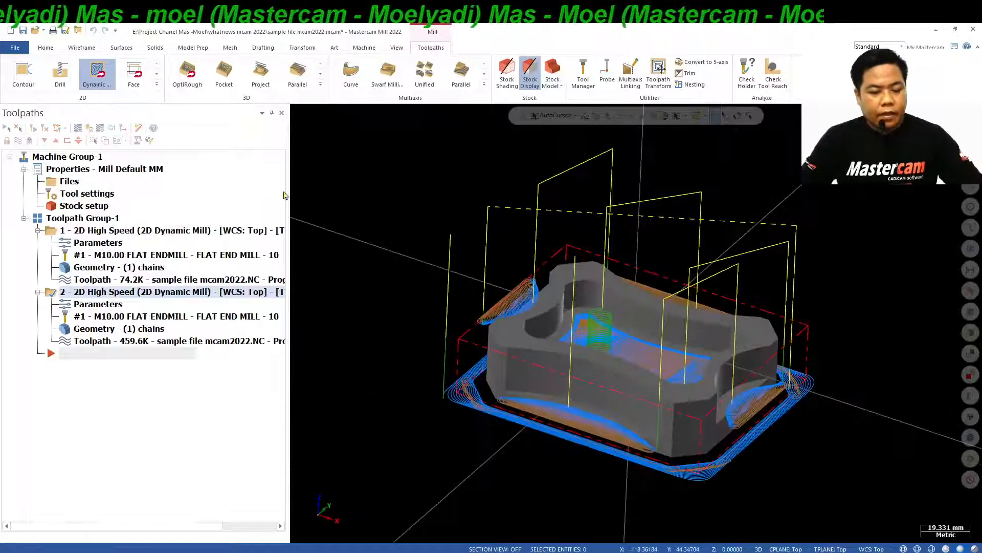
pyautogui.click(79, 128)
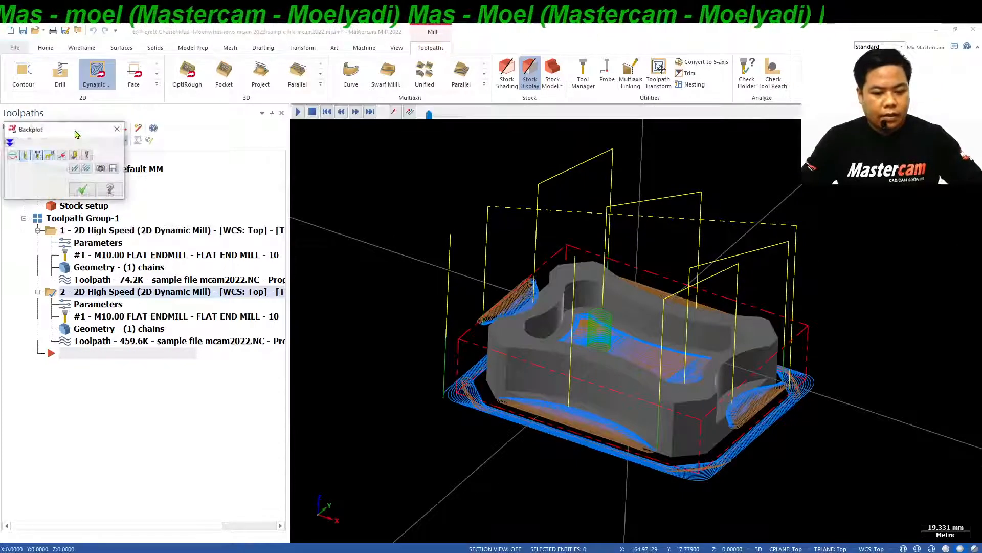
pyautogui.moveTo(389, 264)
pyautogui.mouseDown(button='middle')
pyautogui.moveTo(397, 276)
pyautogui.moveTo(399, 267)
pyautogui.mouseUp(button='middle')
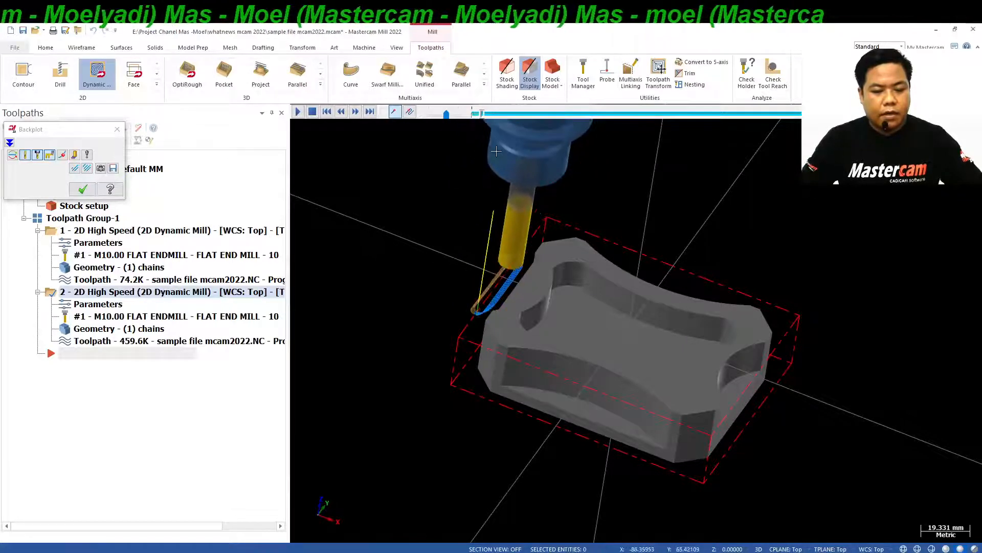
pyautogui.moveTo(487, 121)
pyautogui.mouseDown()
pyautogui.moveTo(611, 161)
pyautogui.moveTo(883, 161)
pyautogui.mouseUp()
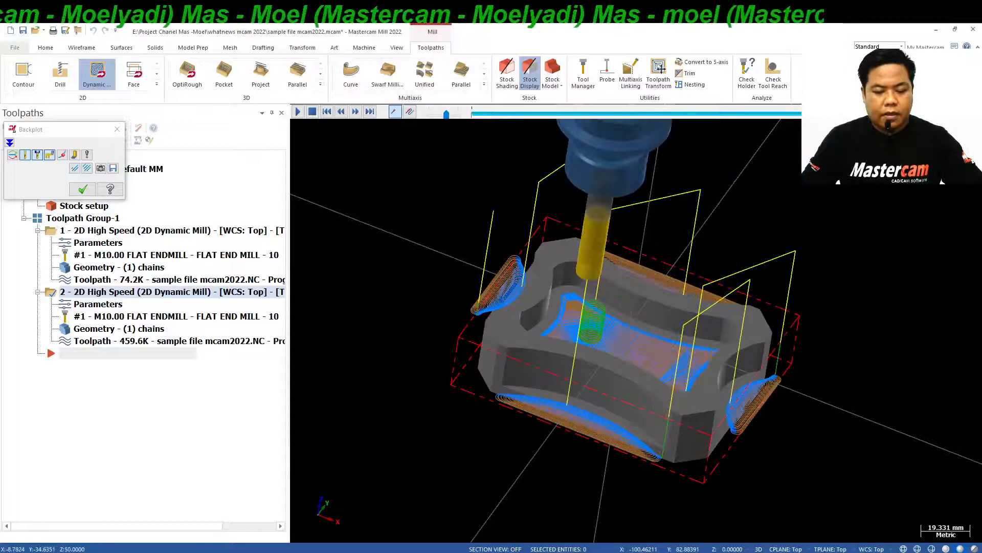
# Close the backplot, select both Dynamic Mill operations, hide their toolpath display and return to the isometric view.
pyautogui.click(82, 189)
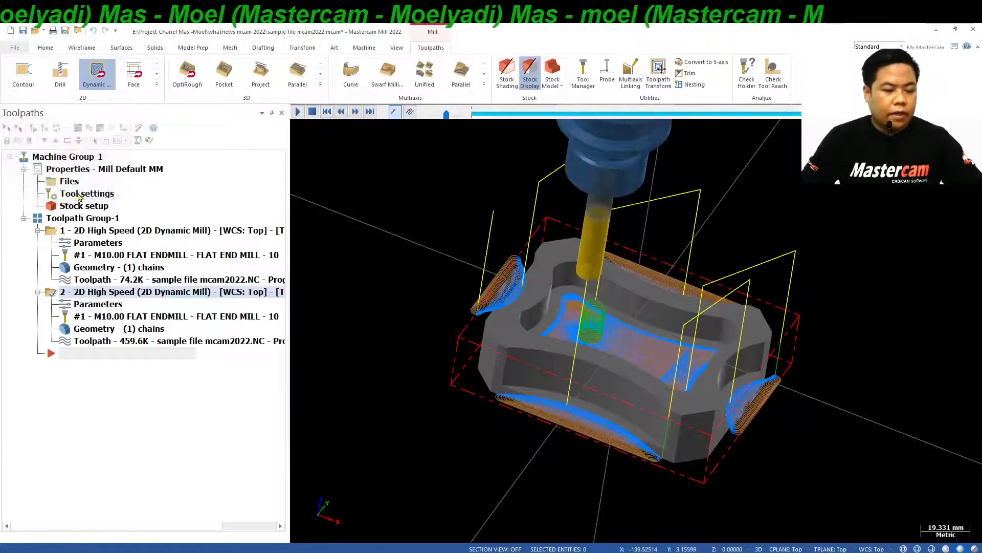
pyautogui.click(79, 219)
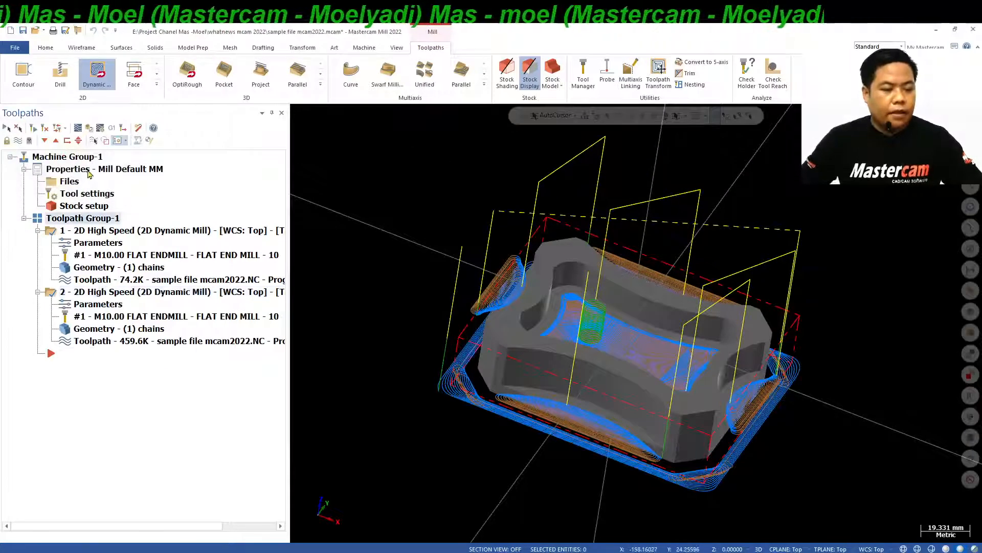
pyautogui.click(18, 141)
pyautogui.click(18, 141)
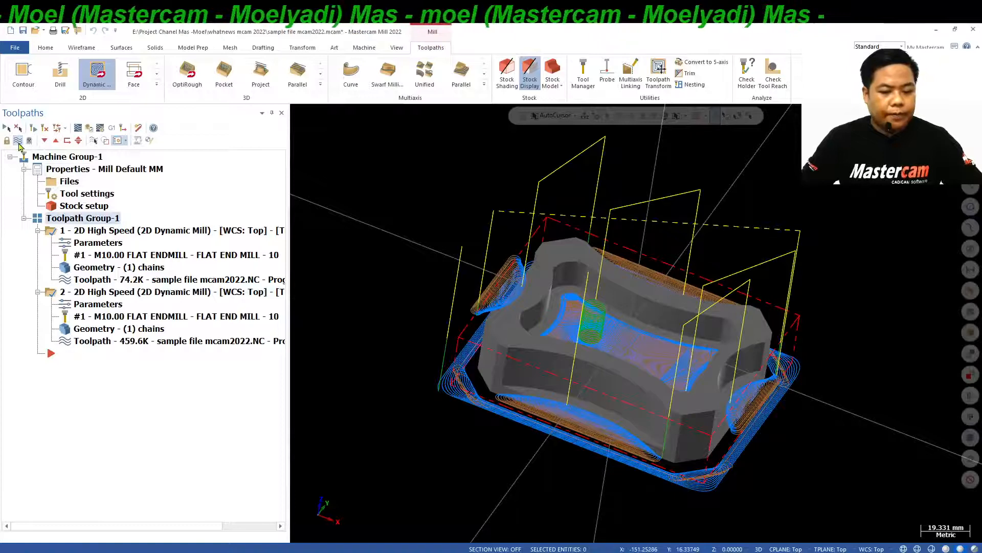
pyautogui.click(18, 142)
pyautogui.rightClick(766, 211)
pyautogui.click(826, 306)
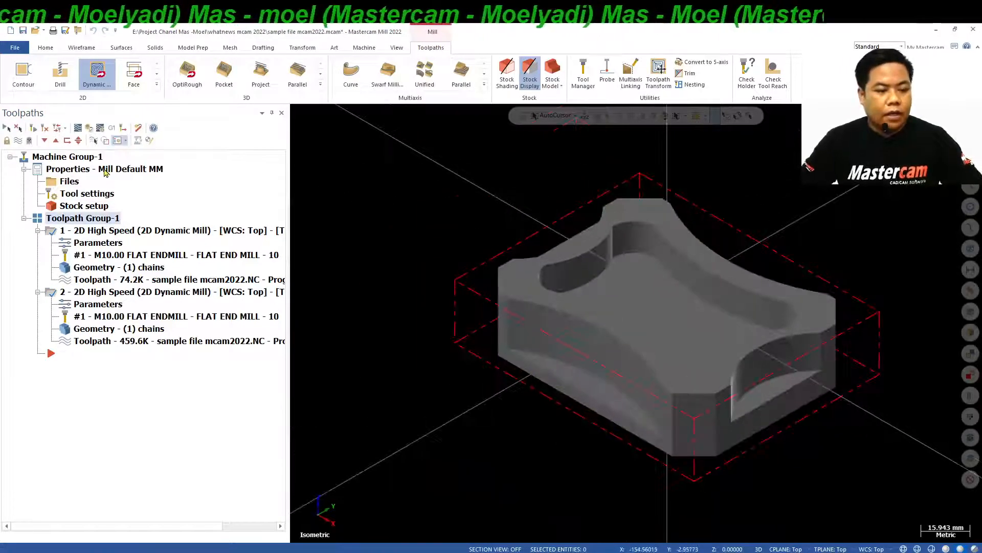
# Verify both Dynamic Mill operations in the simulator at reduced playback speed, inspect the cut stock from several angles and close the simulator.
pyautogui.click(90, 131)
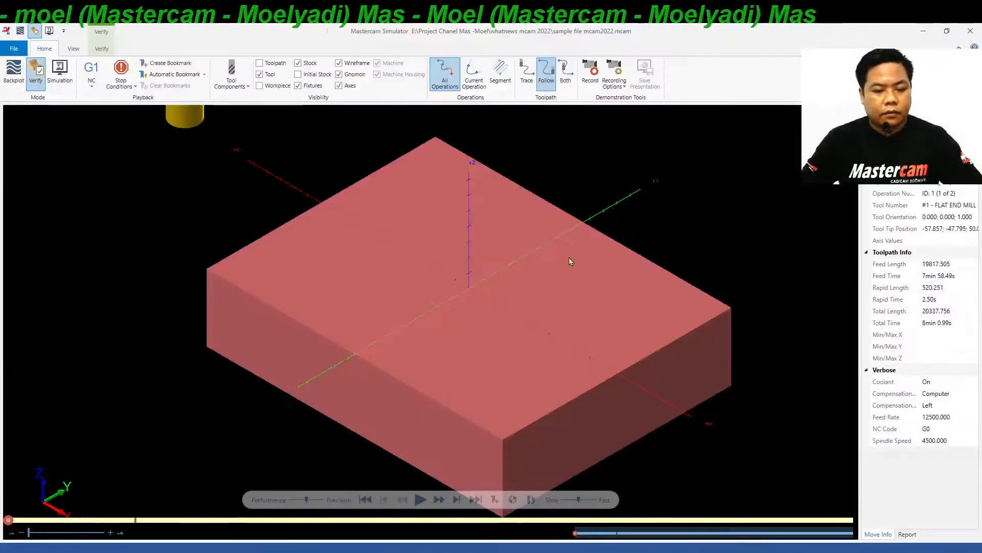
pyautogui.scroll(-2, 569, 261)
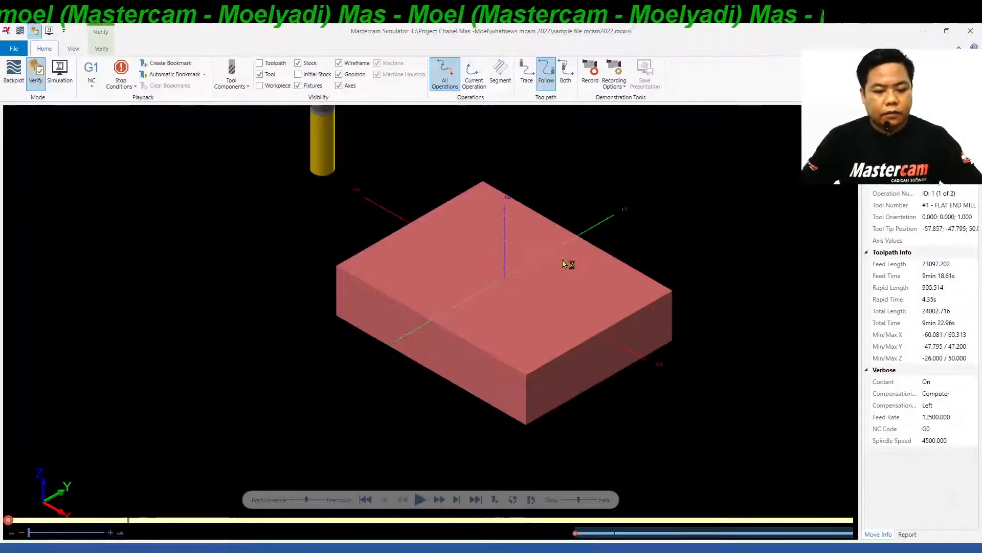
pyautogui.click(570, 500)
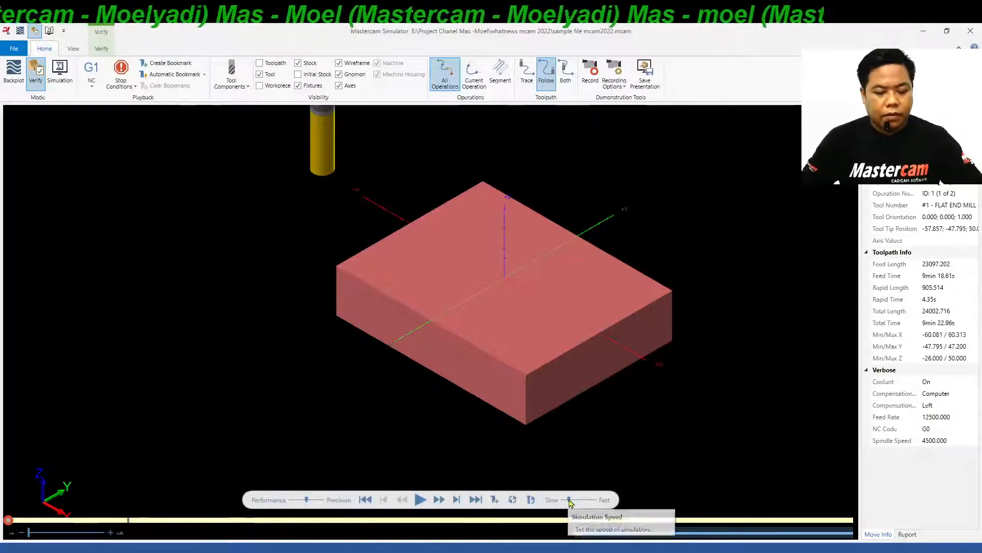
pyautogui.click(421, 498)
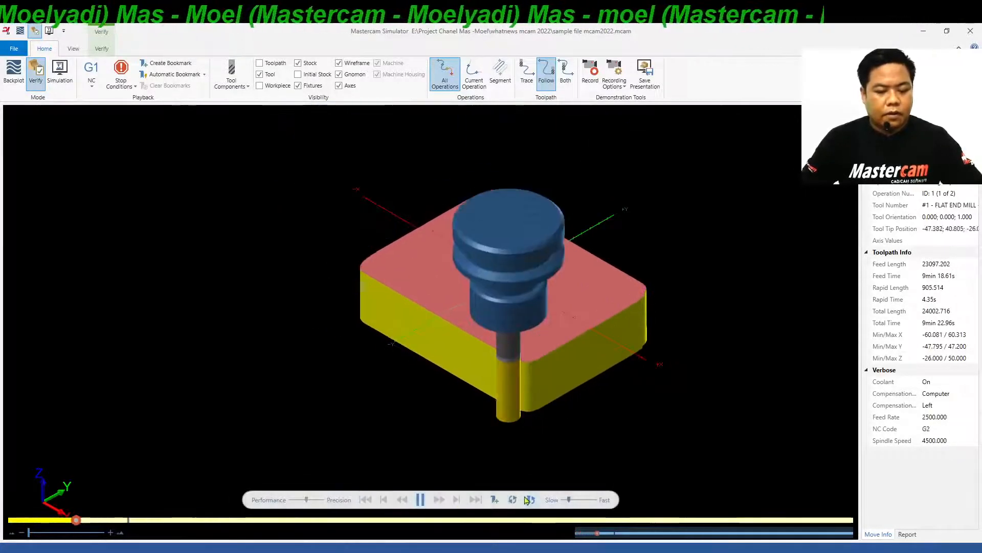
pyautogui.click(564, 500)
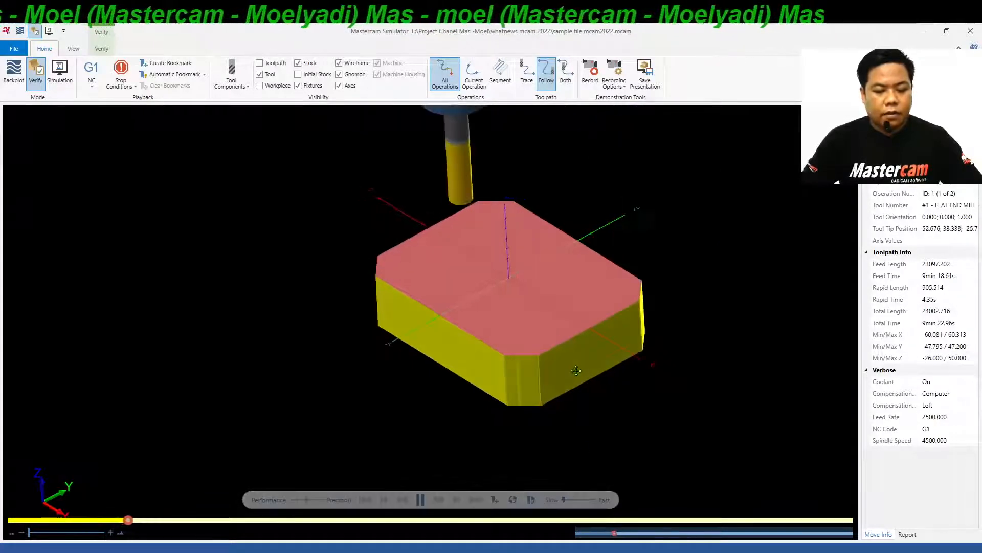
pyautogui.moveTo(578, 405); pyautogui.dragTo(410, 315, button='middle')
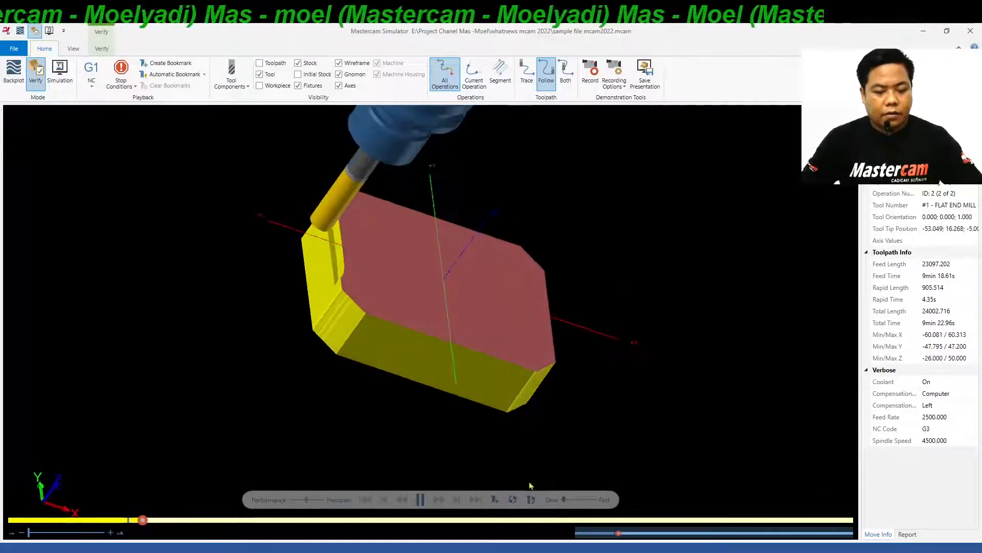
pyautogui.moveTo(564, 500); pyautogui.dragTo(571, 500)
pyautogui.moveTo(517, 430); pyautogui.dragTo(404, 363, button='middle')
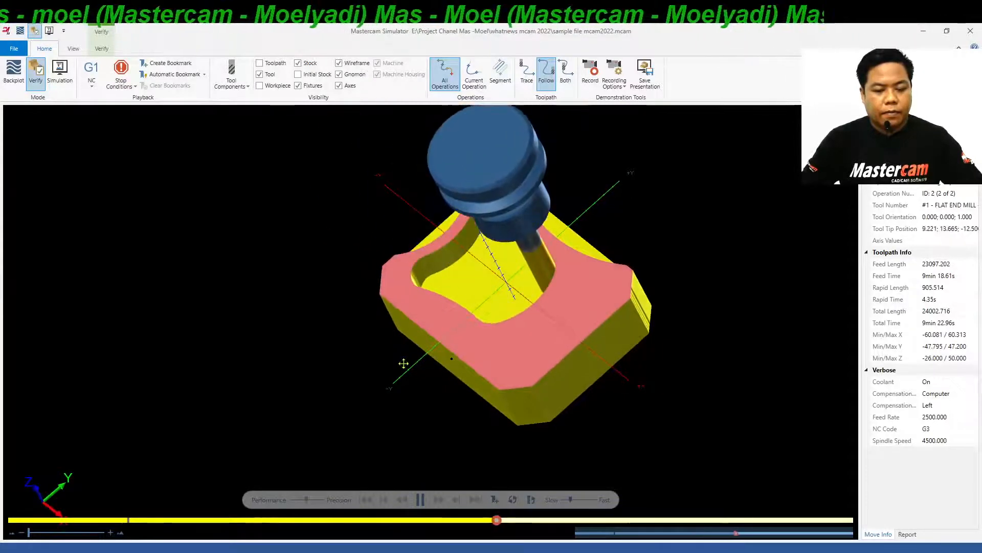
pyautogui.moveTo(400, 363); pyautogui.dragTo(426, 358, button='middle')
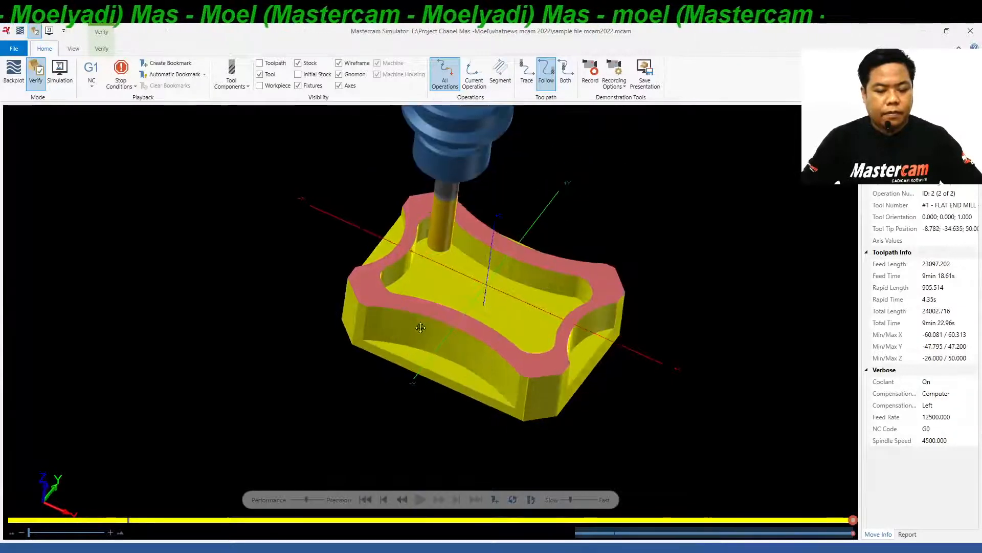
pyautogui.moveTo(410, 351)
pyautogui.mouseDown(button='middle')
pyautogui.moveTo(378, 335)
pyautogui.moveTo(351, 356)
pyautogui.moveTo(435, 367)
pyautogui.moveTo(452, 376)
pyautogui.moveTo(446, 399)
pyautogui.moveTo(398, 336)
pyautogui.mouseUp(button='middle')
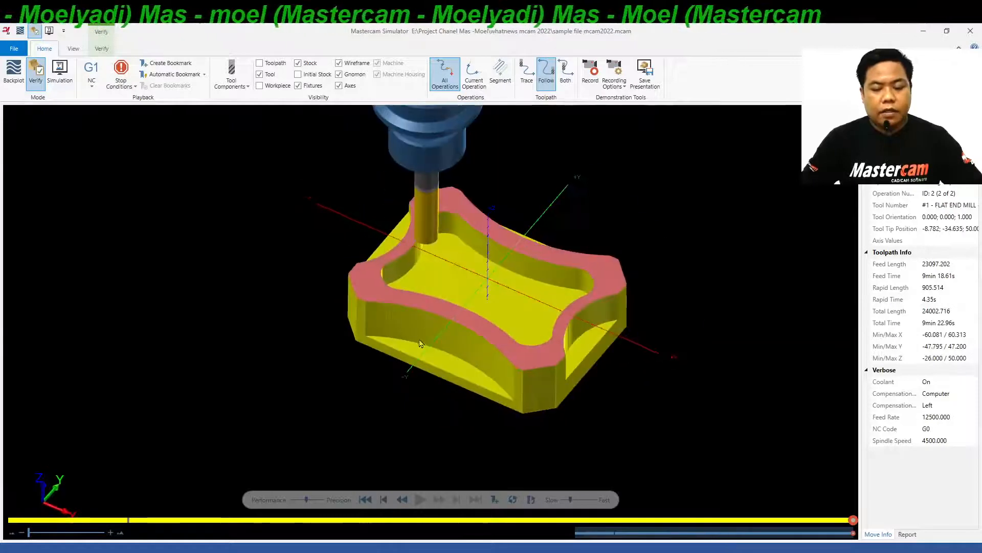
pyautogui.click(971, 32)
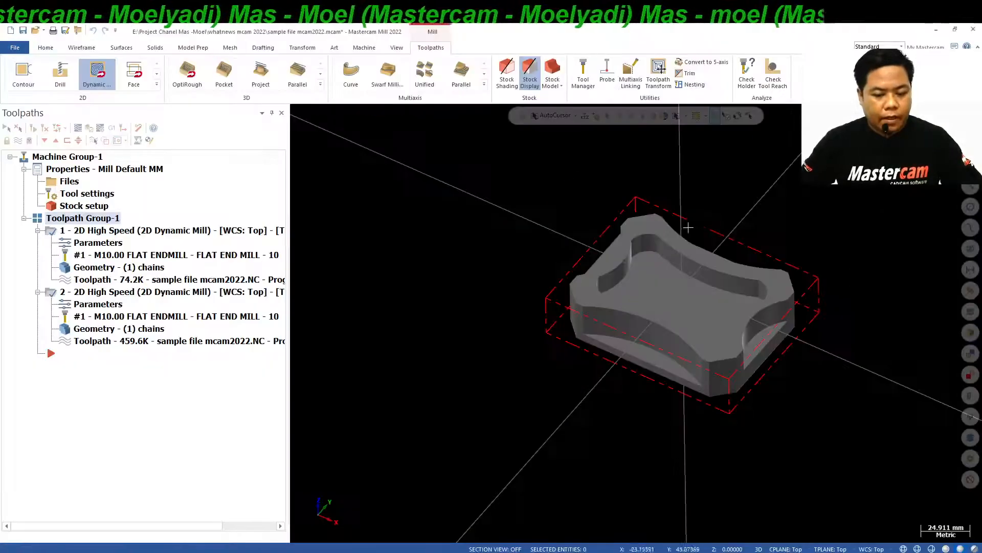
# Start a 2D Contour toolpath and chain the solid's bottom outer edge loop as its geometry.
pyautogui.scroll(2, 688, 227)
pyautogui.rightClick(768, 170)
pyautogui.click(801, 259)
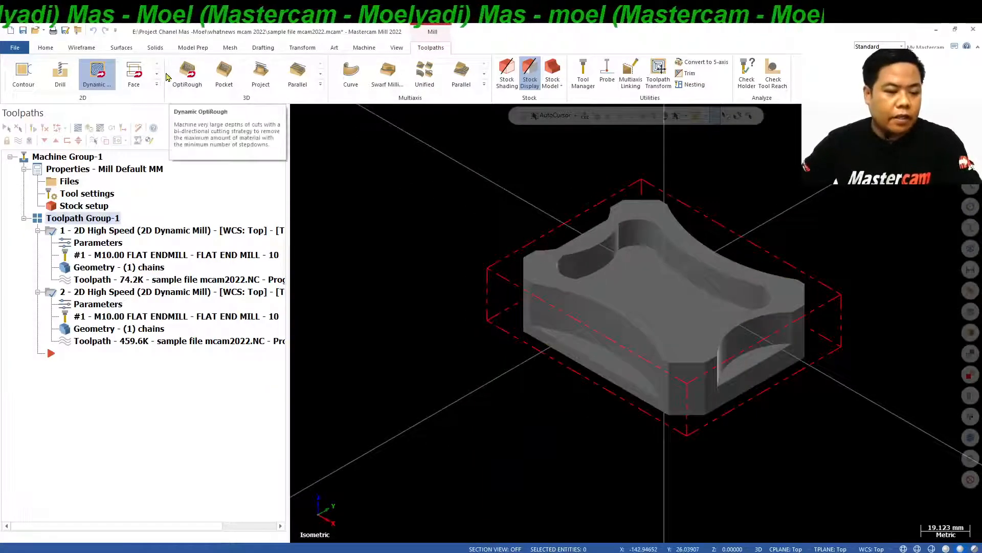
pyautogui.click(23, 74)
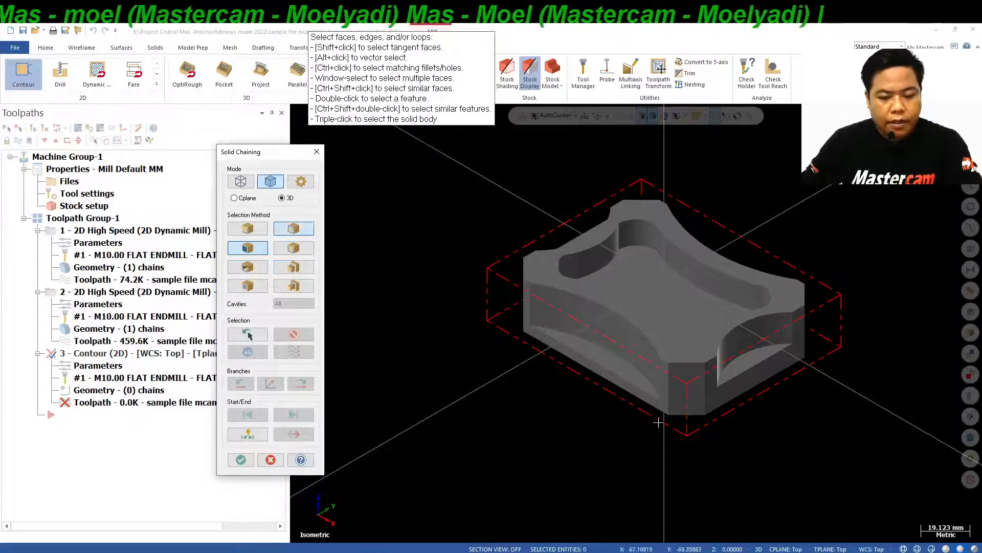
pyautogui.click(641, 401)
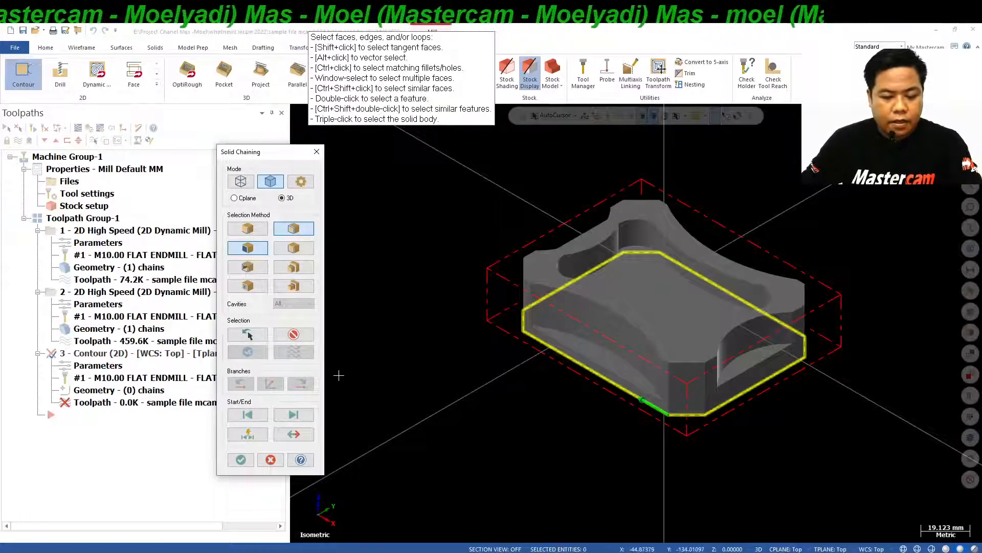
pyautogui.click(250, 459)
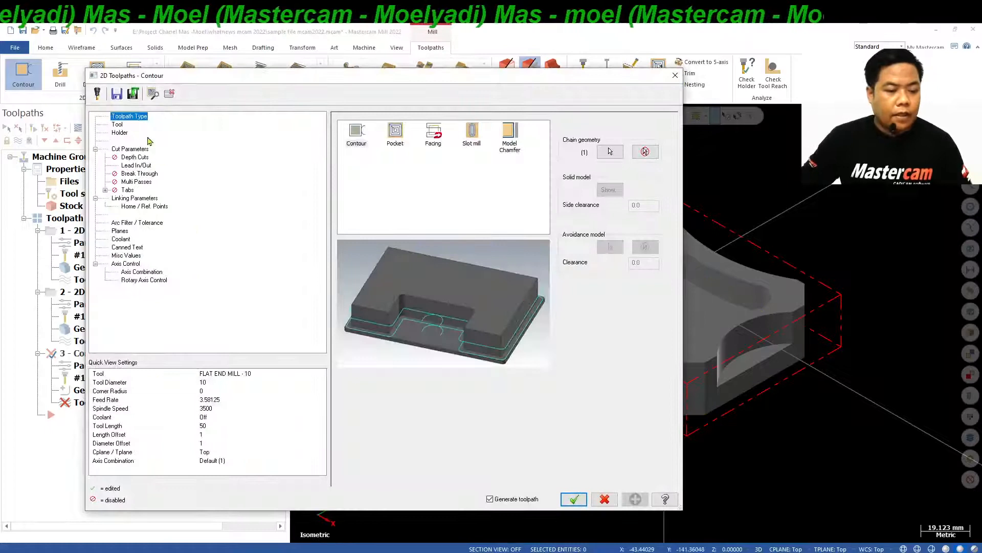
# Choose the 8 mm flat end mill, tool 217, from the tool library for the Contour operation.
pyautogui.click(117, 124)
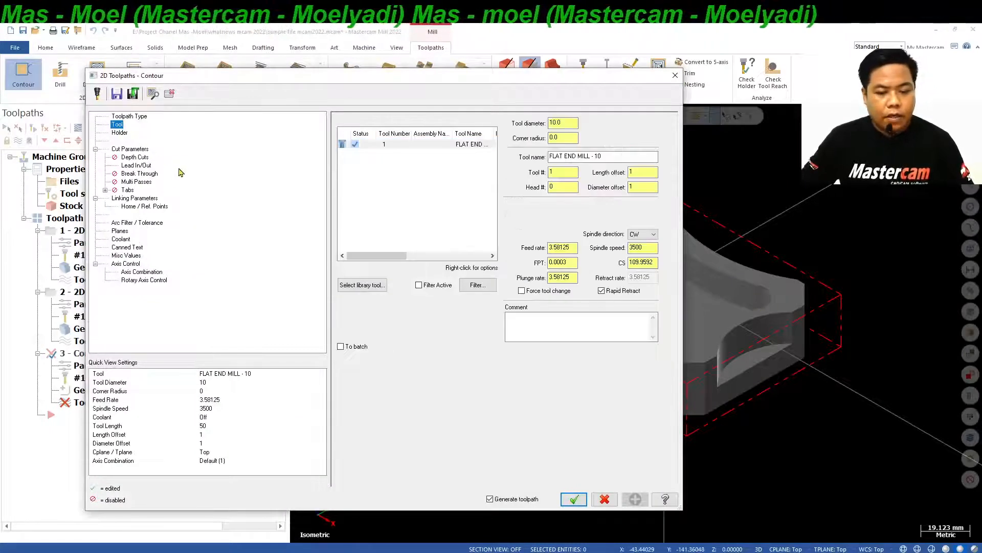
pyautogui.click(362, 284)
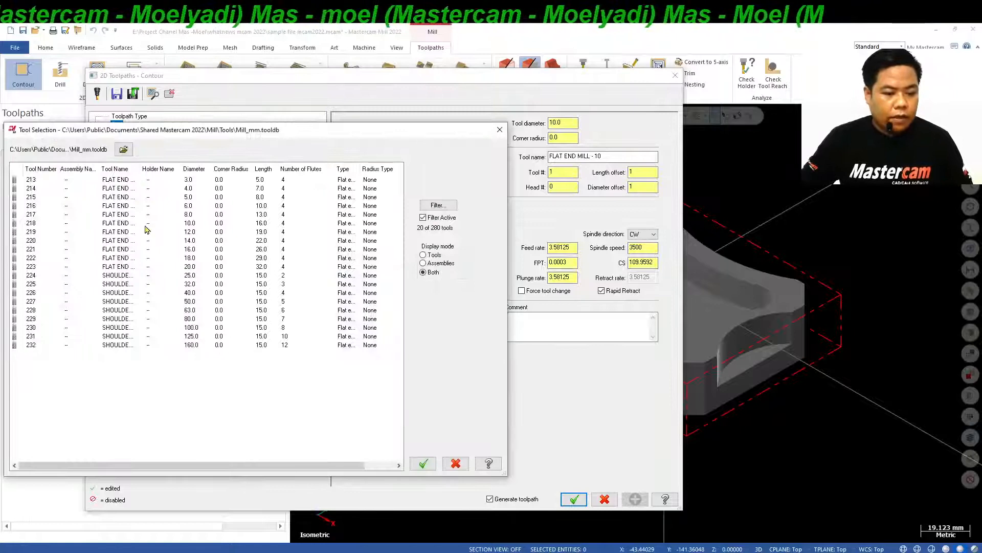
pyautogui.click(128, 217)
pyautogui.click(423, 463)
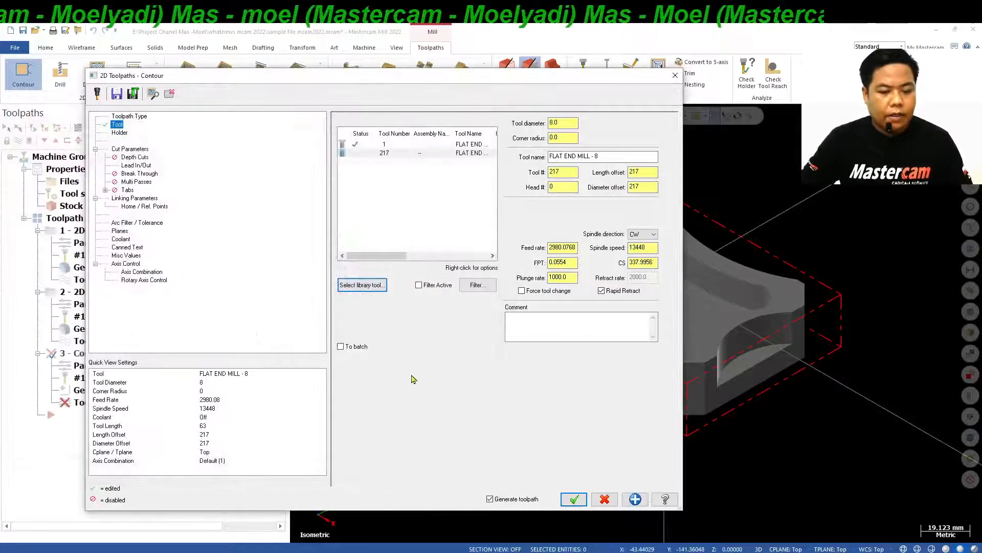
# Edit the 8 mm end mill's geometry to overall length 50, cutting length 25, shoulder diameter 8 and a straight shank transition.
pyautogui.rightClick(415, 154)
pyautogui.click(455, 184)
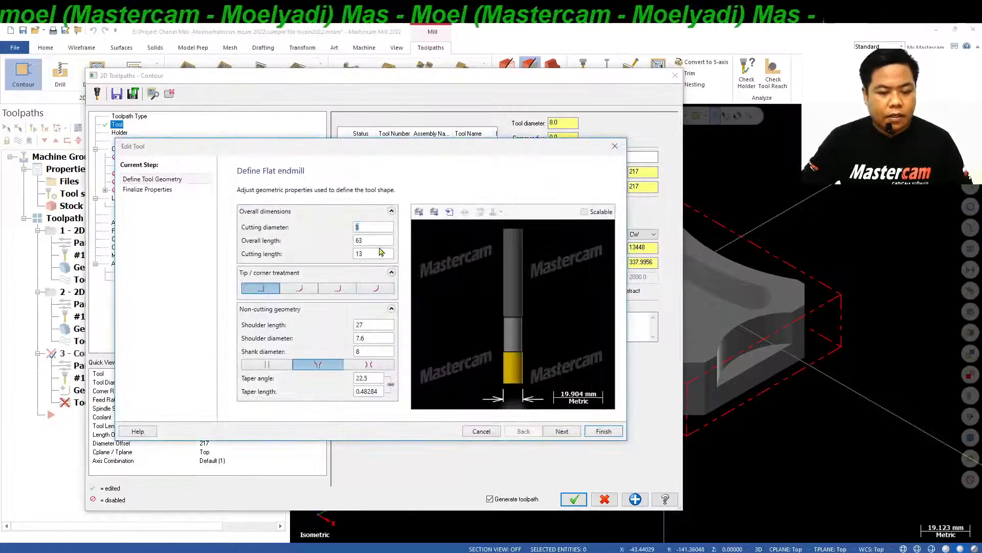
pyautogui.doubleClick(377, 242)
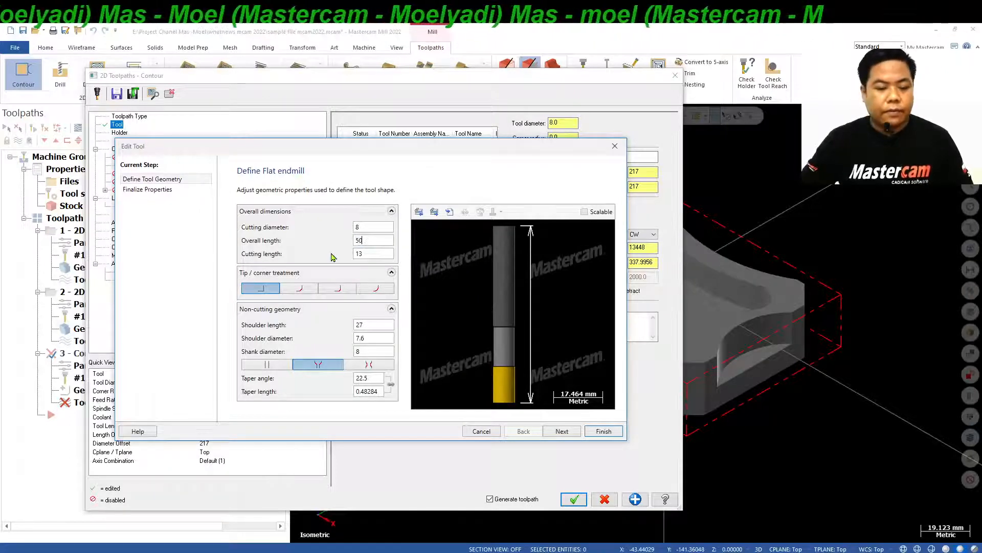
pyautogui.write('50')
pyautogui.click(266, 365)
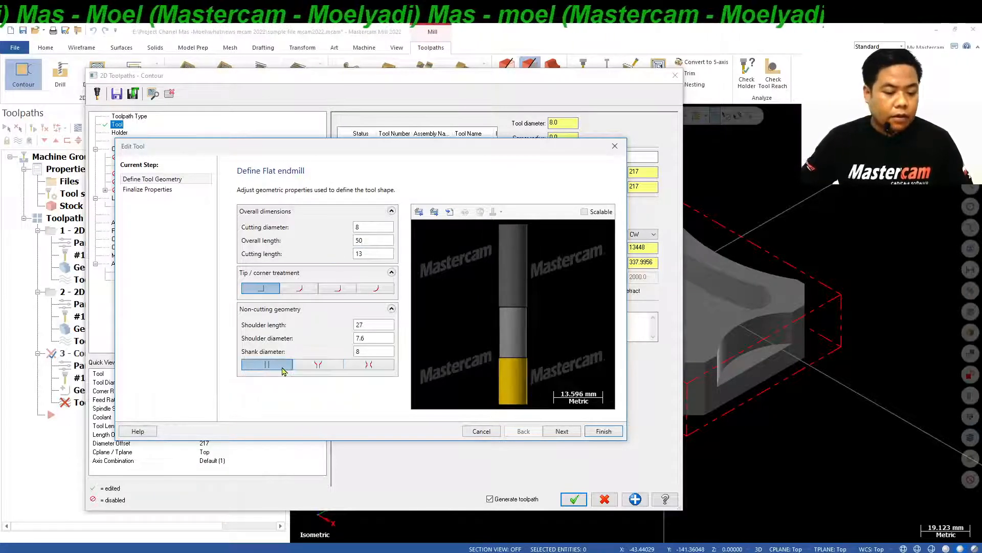
pyautogui.doubleClick(380, 339)
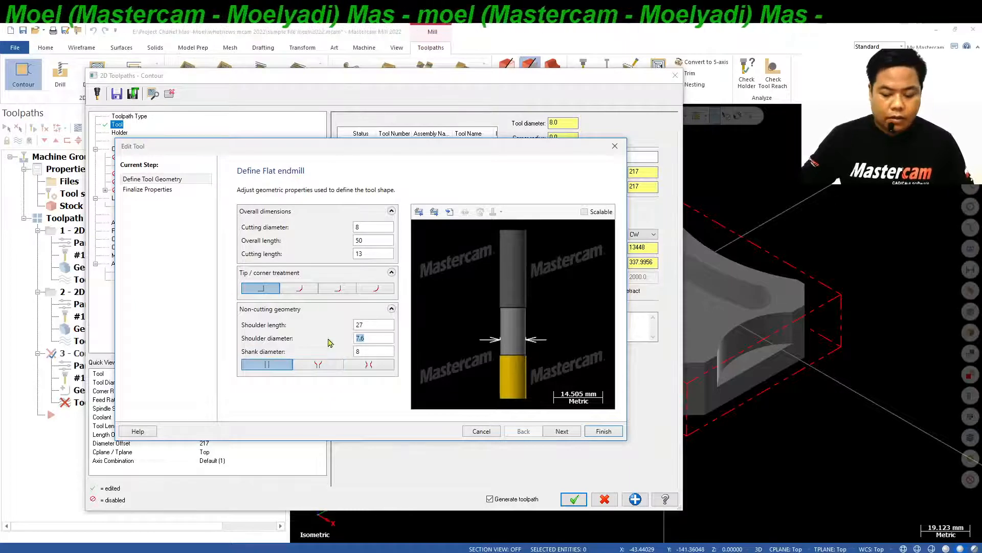
pyautogui.write('8')
pyautogui.press('Tab')
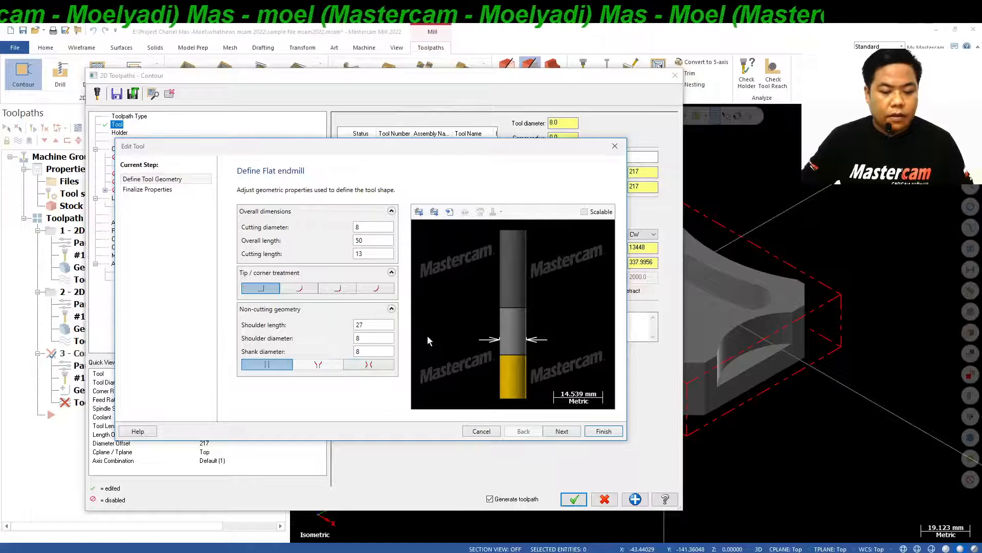
pyautogui.click(371, 254)
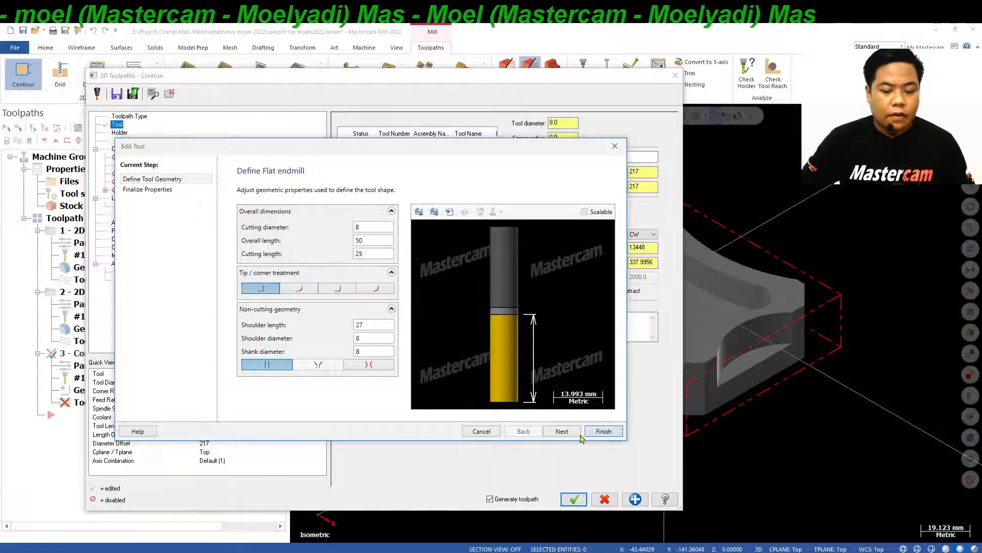
# Set the end mill's tool number and offsets to 2, spindle speed to 5000 and feed rate to 1200, and finish the tool edit.
pyautogui.click(563, 431)
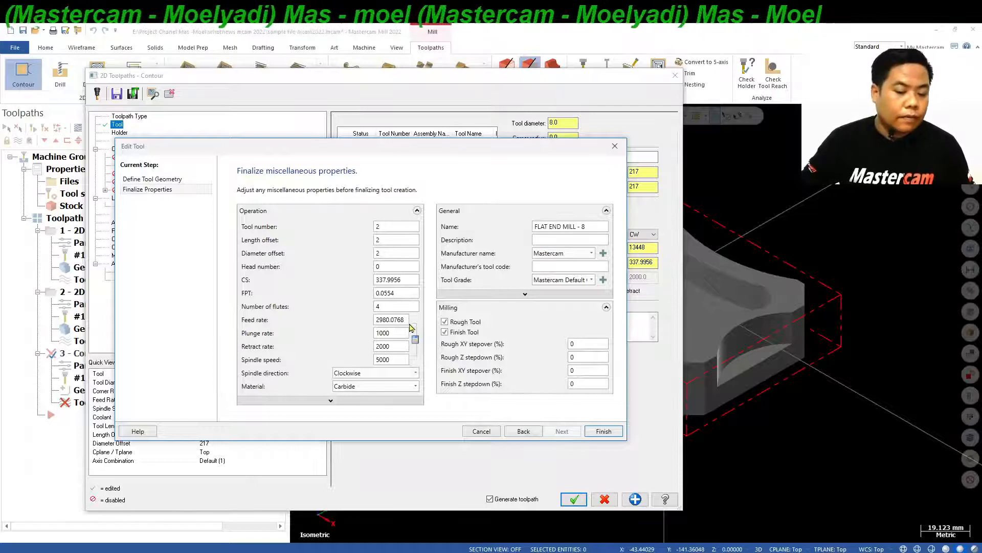
pyautogui.moveTo(408, 320); pyautogui.dragTo(390, 320)
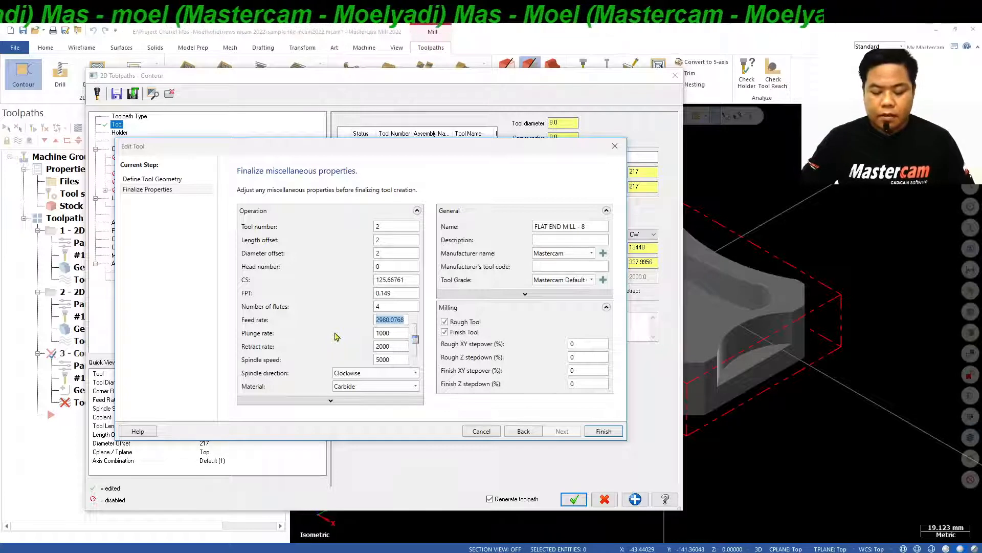
pyautogui.write('1200')
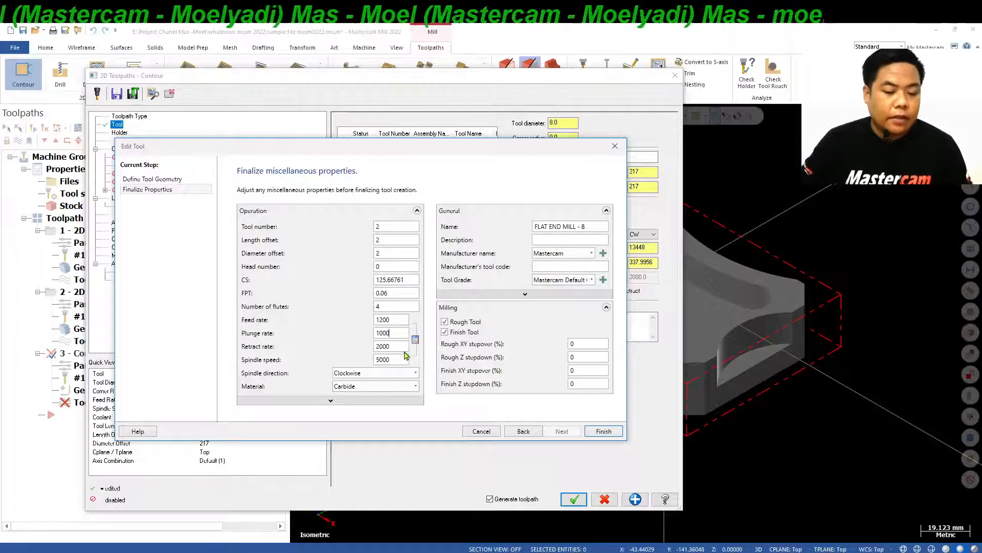
pyautogui.click(604, 433)
# Review the Contour cut parameters with Computer compensation, plus the depth cuts, lead in/out, break through, multi passes and tabs settings.
pyautogui.click(143, 150)
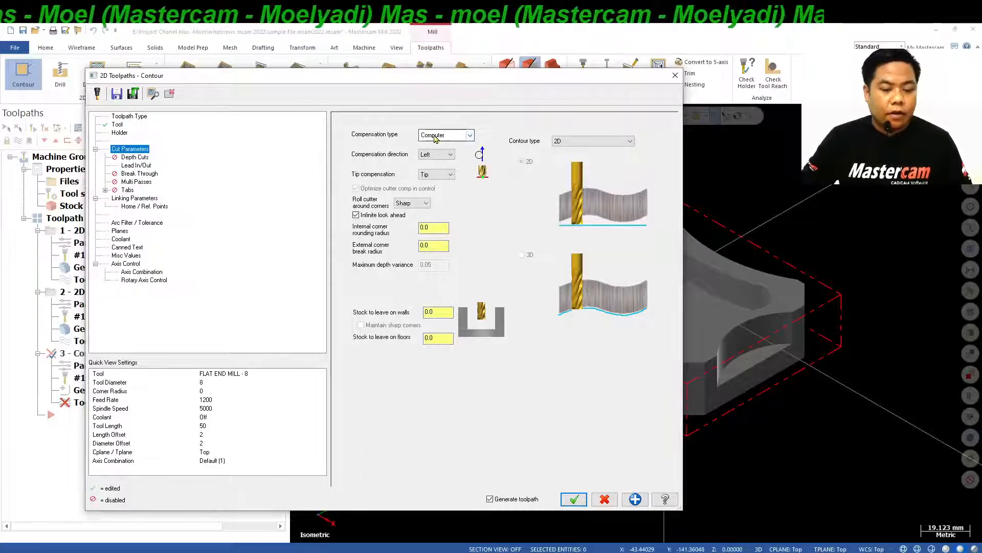
pyautogui.click(470, 135)
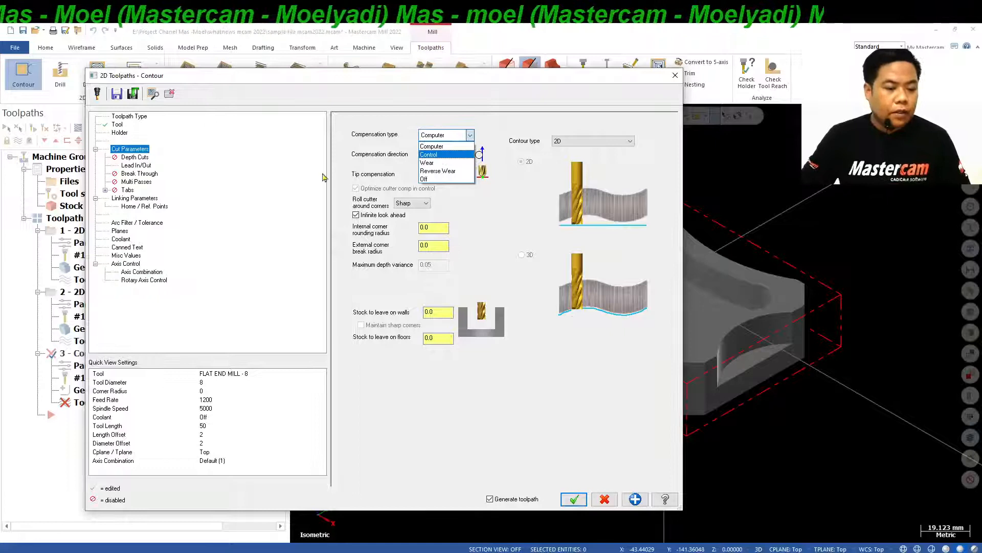
pyautogui.click(447, 137)
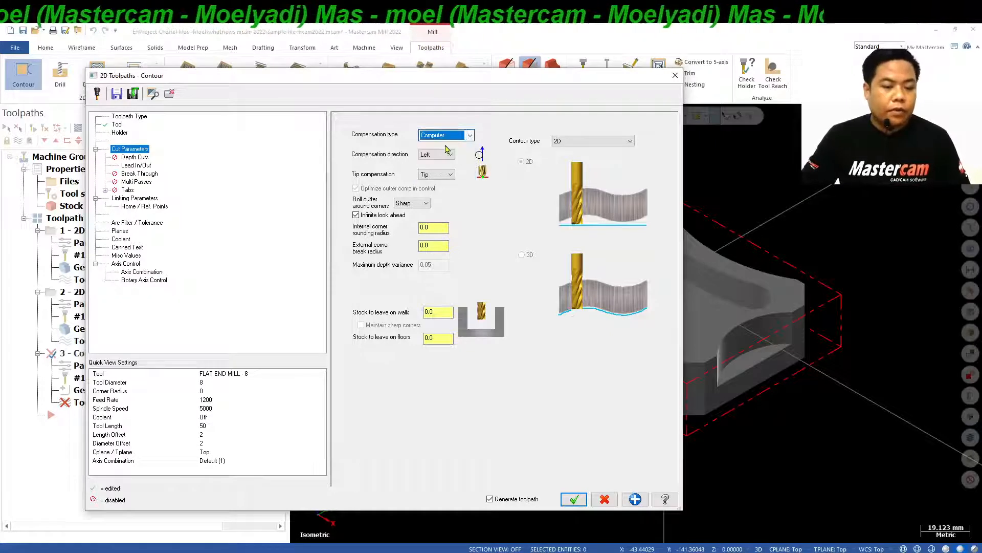
pyautogui.click(139, 158)
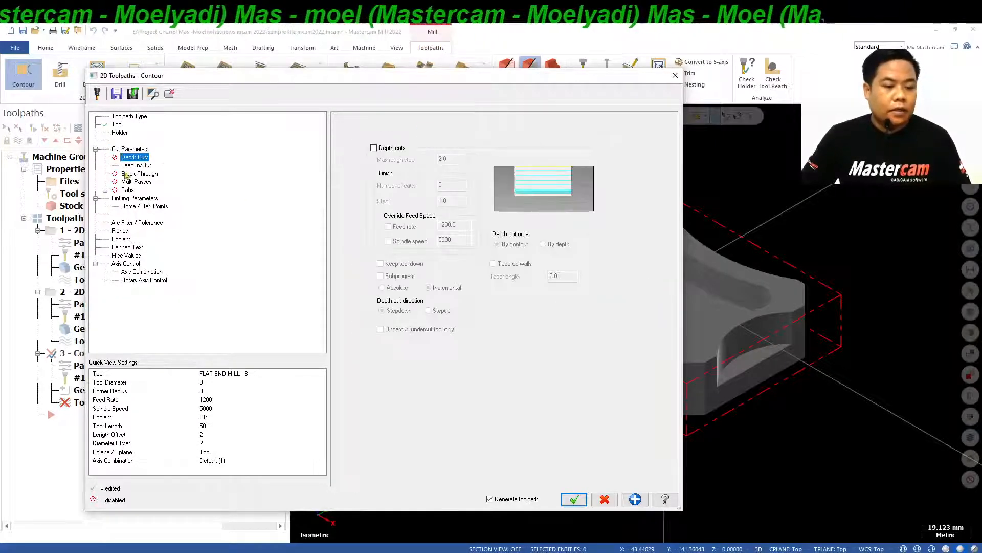
pyautogui.click(134, 166)
pyautogui.click(128, 174)
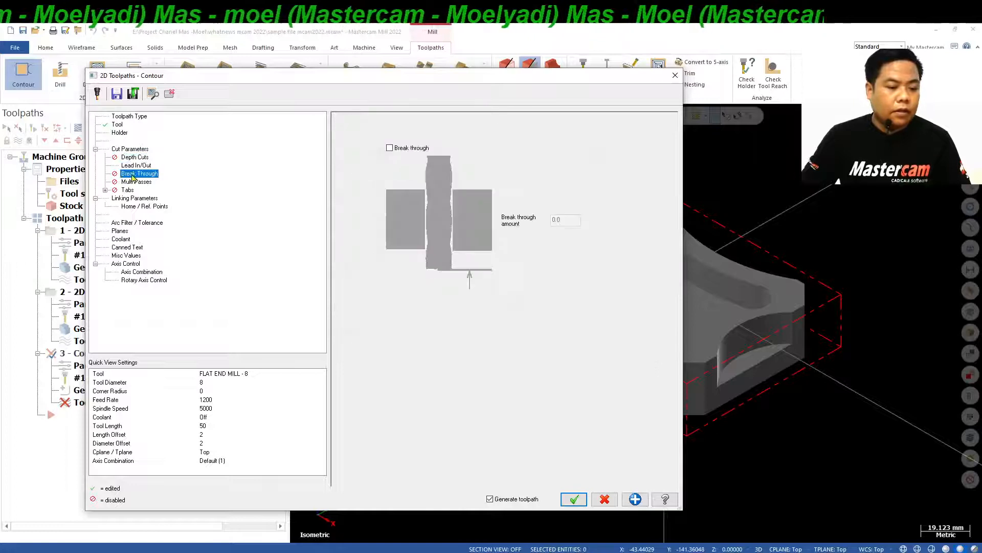
pyautogui.click(133, 183)
pyautogui.click(127, 190)
# Set linking to absolute clearance 50, no retract, feed plane 2 and incremental depth -1, and generate the outer Contour toolpath.
pyautogui.press('Down')
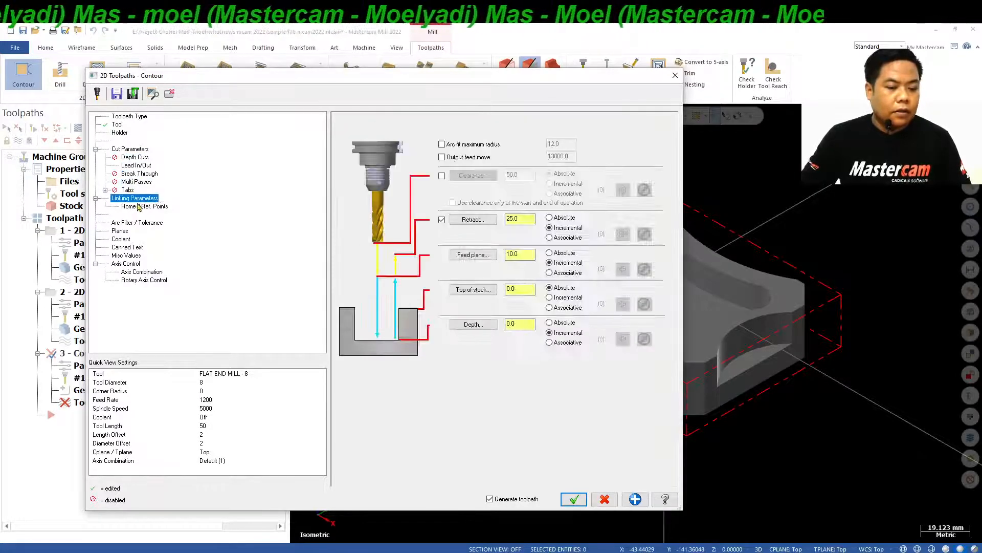
pyautogui.click(442, 176)
pyautogui.click(442, 220)
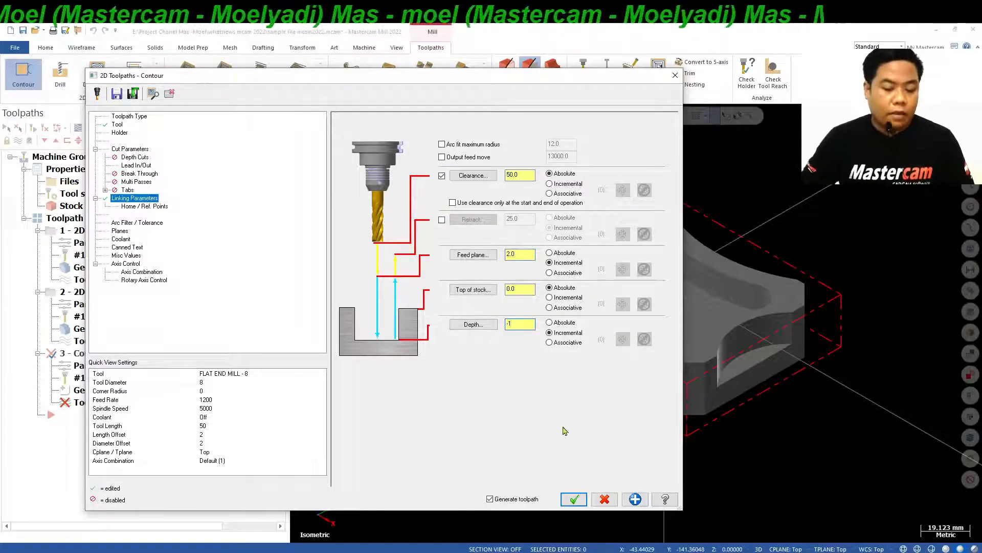
pyautogui.click(574, 499)
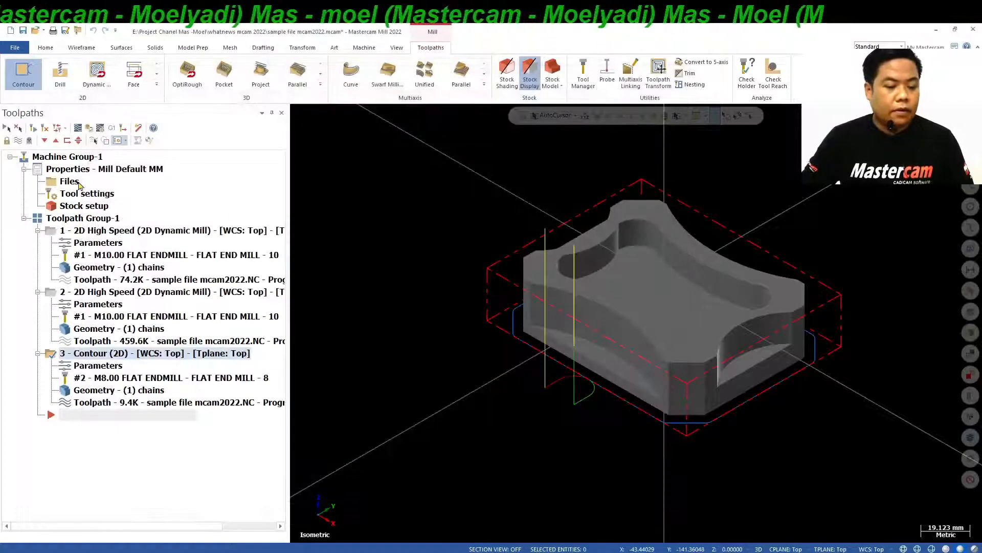
# Backplot the outer Contour toolpath to check the tool motion, and close the backplot.
pyautogui.moveTo(496, 291); pyautogui.dragTo(495, 306, button='middle')
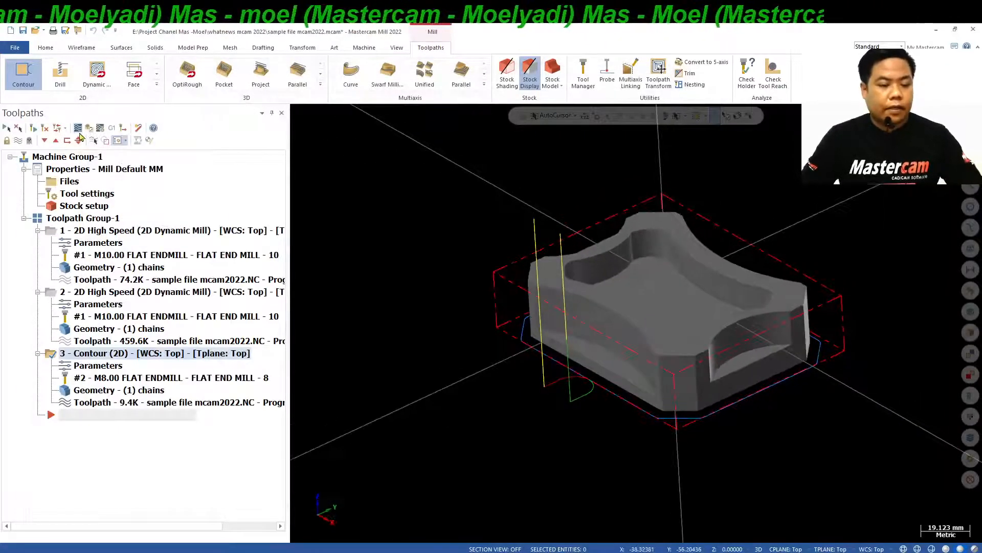
pyautogui.click(79, 130)
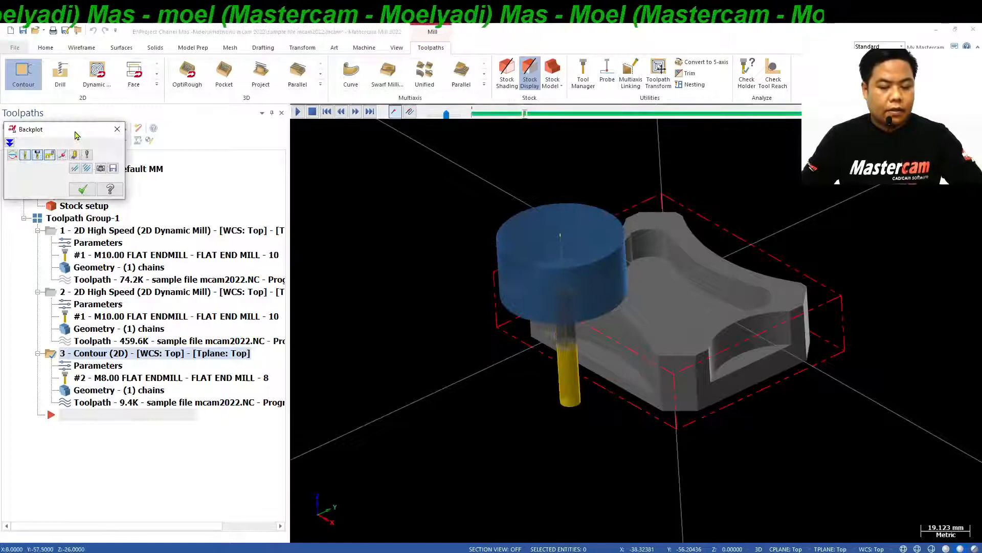
pyautogui.click(83, 189)
# Duplicate the 2D Contour operation as a new operation at the end of the toolpath group.
pyautogui.rightClick(152, 355)
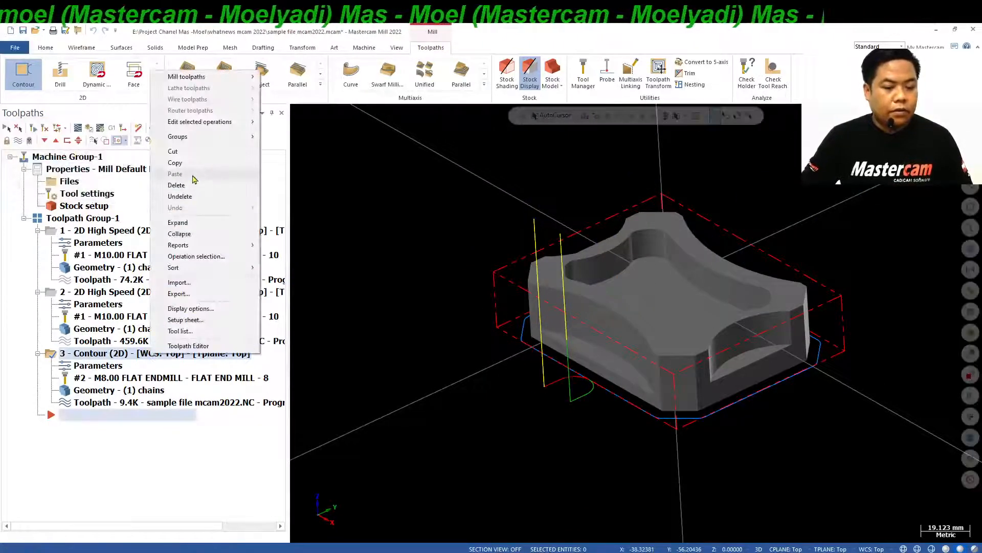
pyautogui.click(175, 163)
pyautogui.rightClick(115, 417)
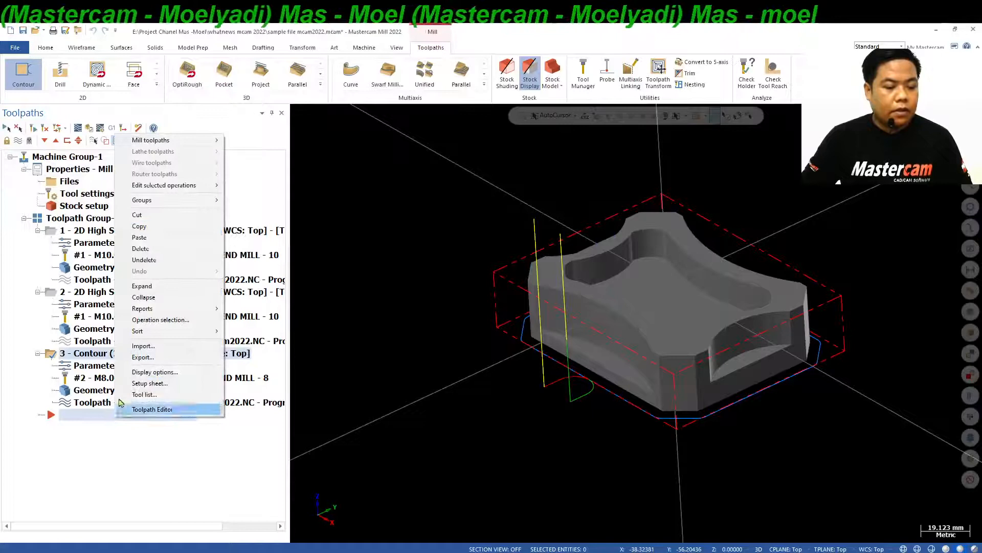
pyautogui.click(160, 240)
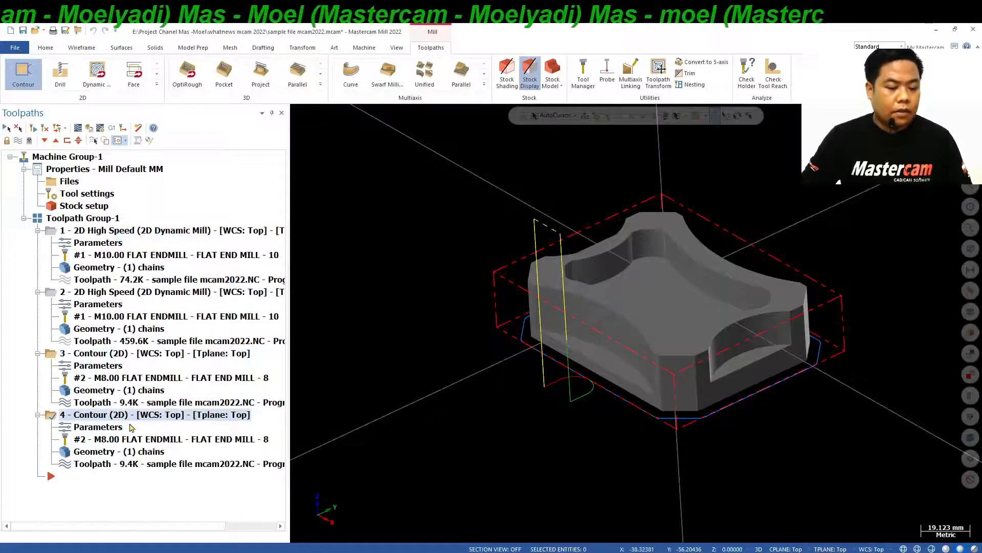
# Rechain the copied Contour's geometry, selecting the curved bottom edges of the solid's four side recesses as single edges.
pyautogui.click(122, 453)
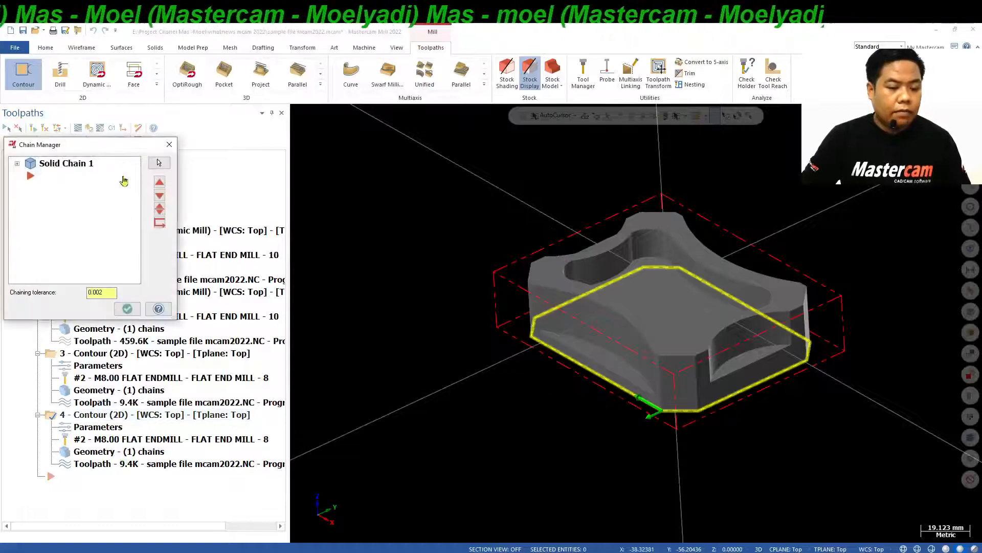
pyautogui.rightClick(81, 164)
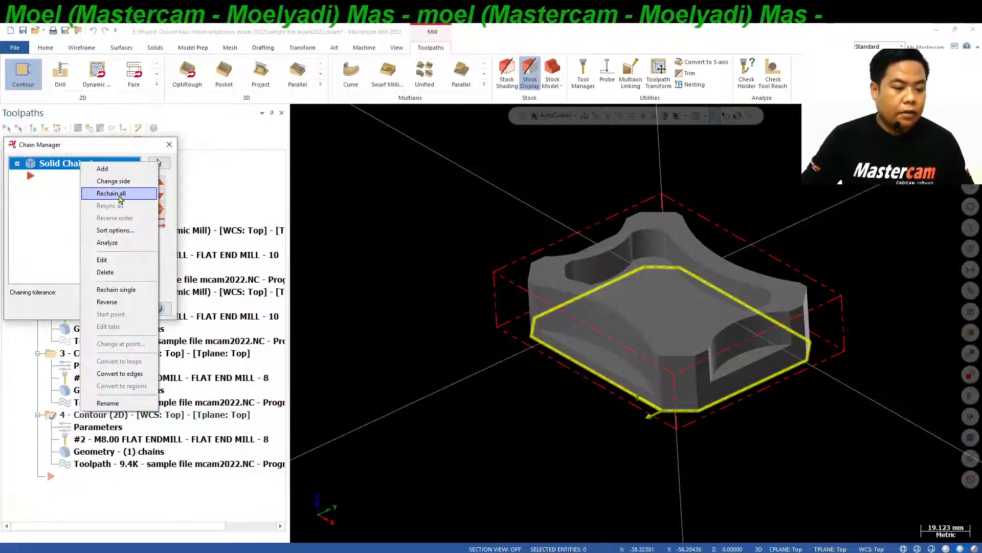
pyautogui.click(120, 194)
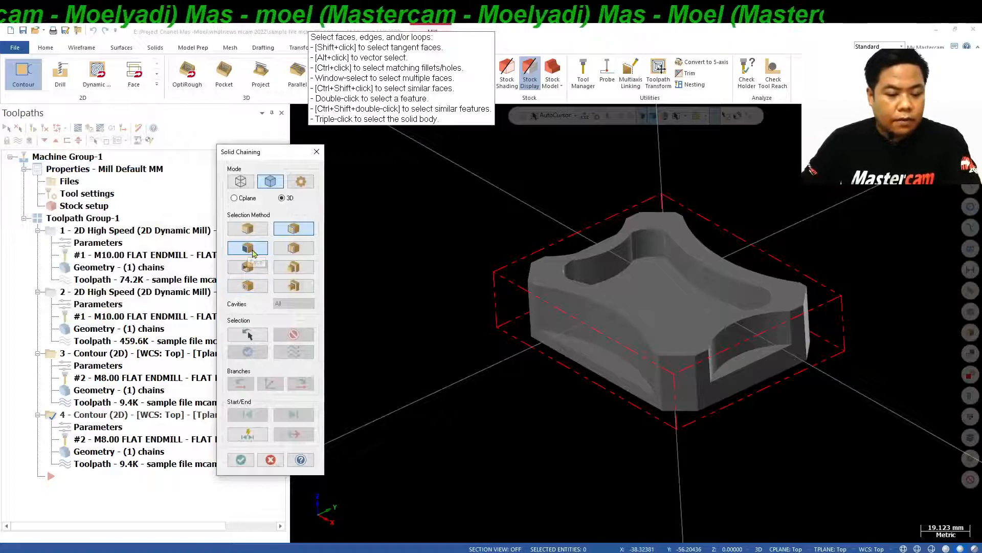
pyautogui.click(251, 232)
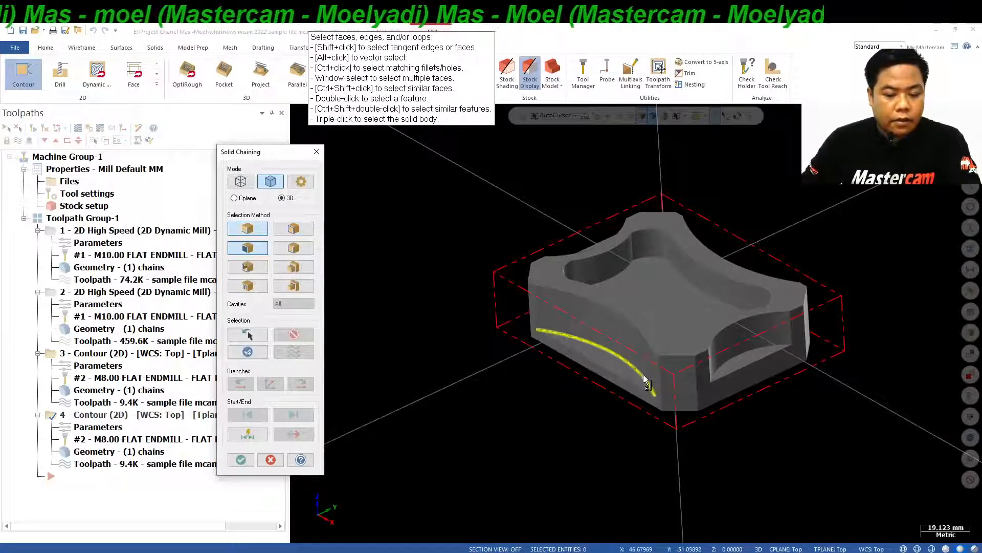
pyautogui.click(645, 380)
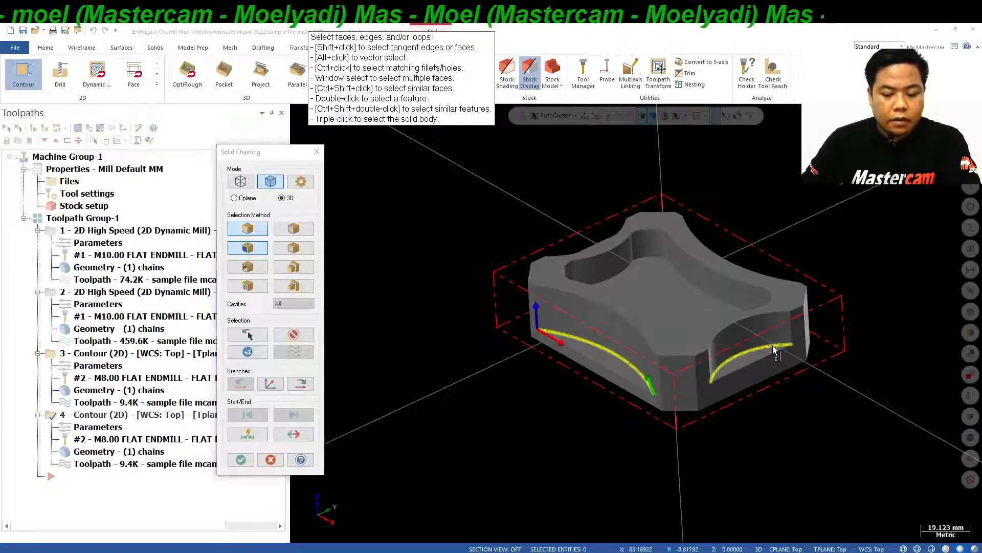
pyautogui.moveTo(754, 305); pyautogui.dragTo(698, 171, button='middle')
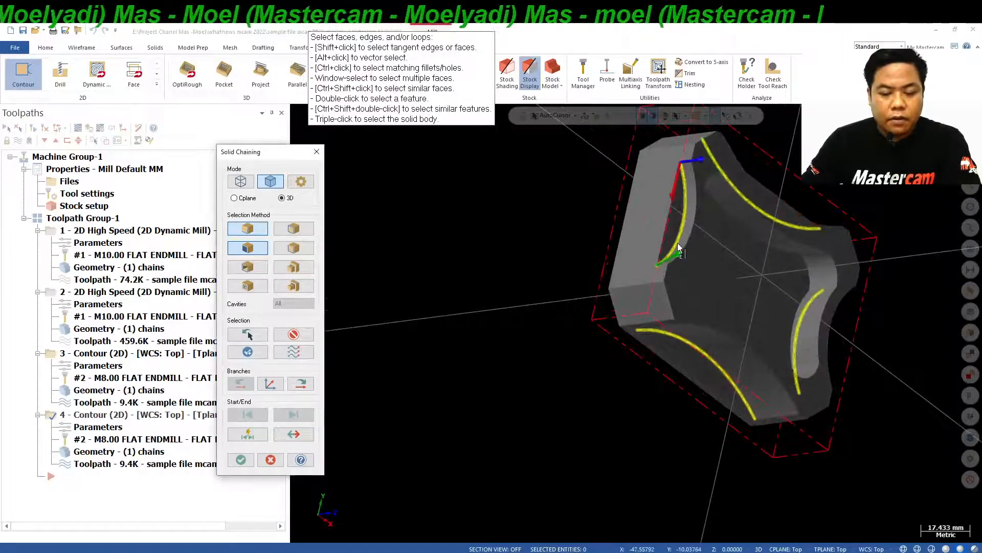
pyautogui.moveTo(678, 243); pyautogui.dragTo(548, 202, button='middle')
# Add the pocket's bottom edge loop to the chain selection and accept the copied Contour's new geometry.
pyautogui.click(311, 228)
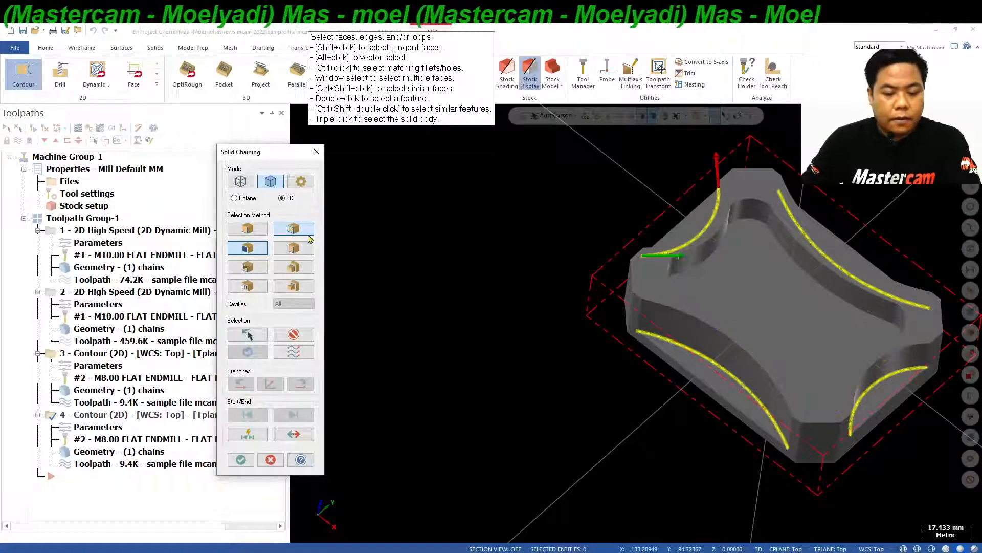
pyautogui.click(853, 312)
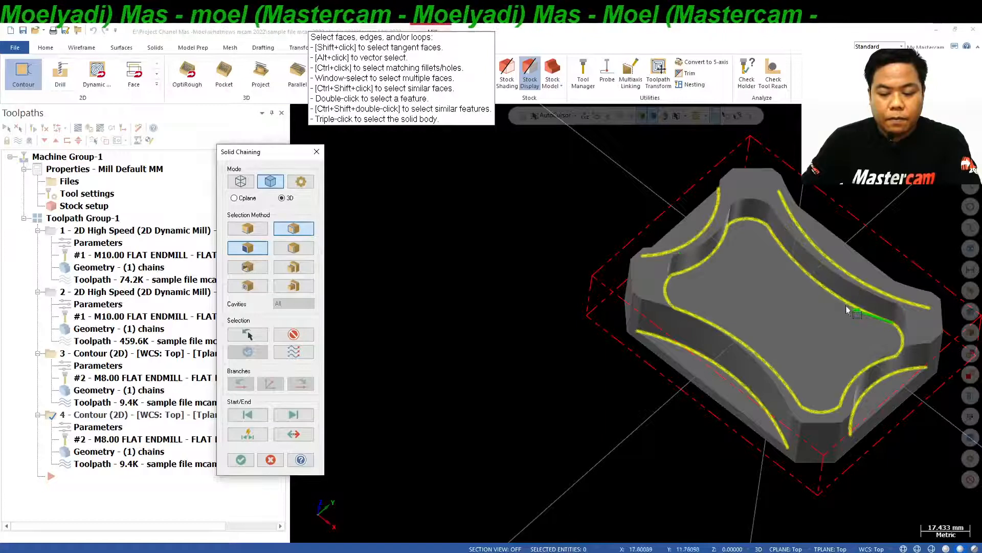
pyautogui.click(252, 460)
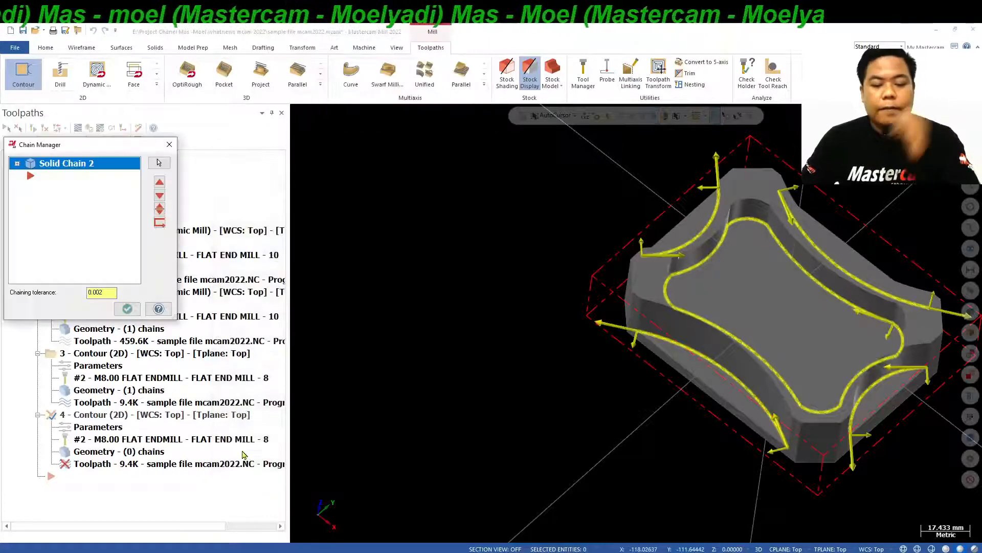
pyautogui.click(28, 177)
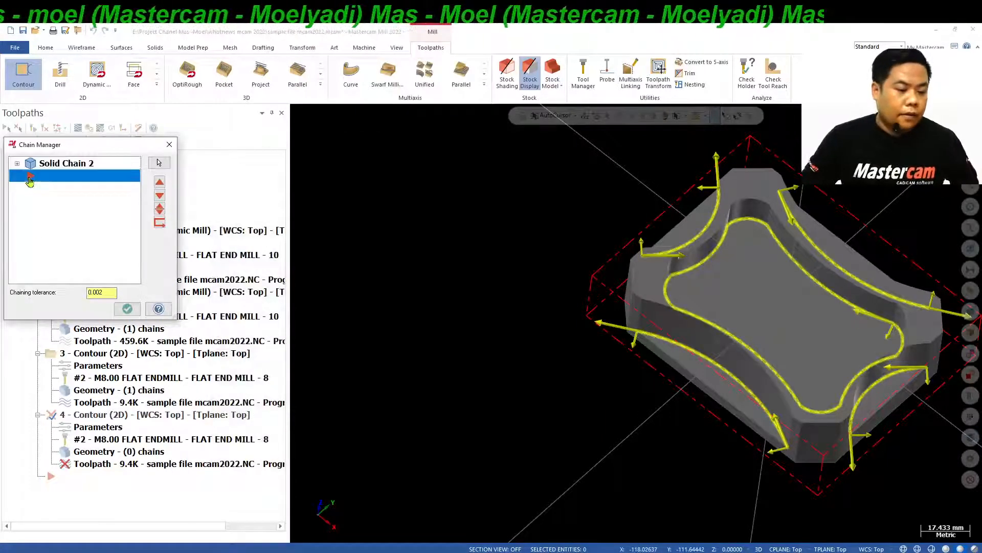
pyautogui.click(17, 165)
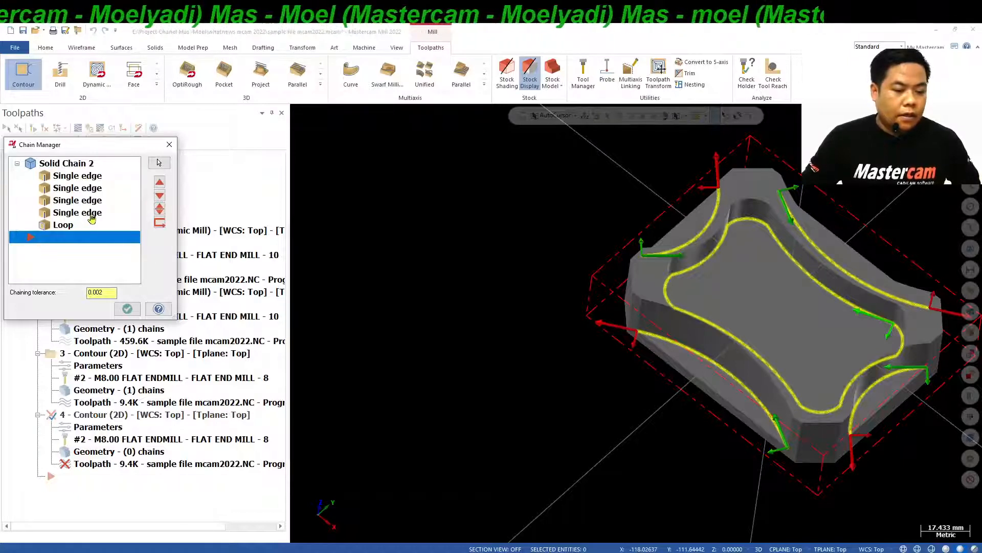
pyautogui.click(128, 309)
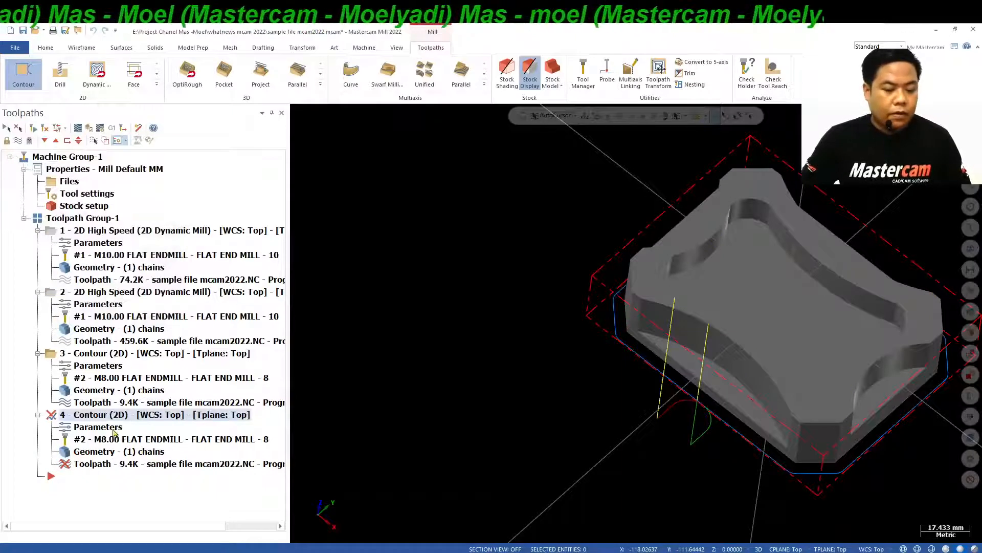
# Set the copied Contour's incremental depth to 0, check its lead in/out settings and regenerate the toolpath.
pyautogui.click(114, 433)
pyautogui.moveTo(532, 324); pyautogui.dragTo(509, 332)
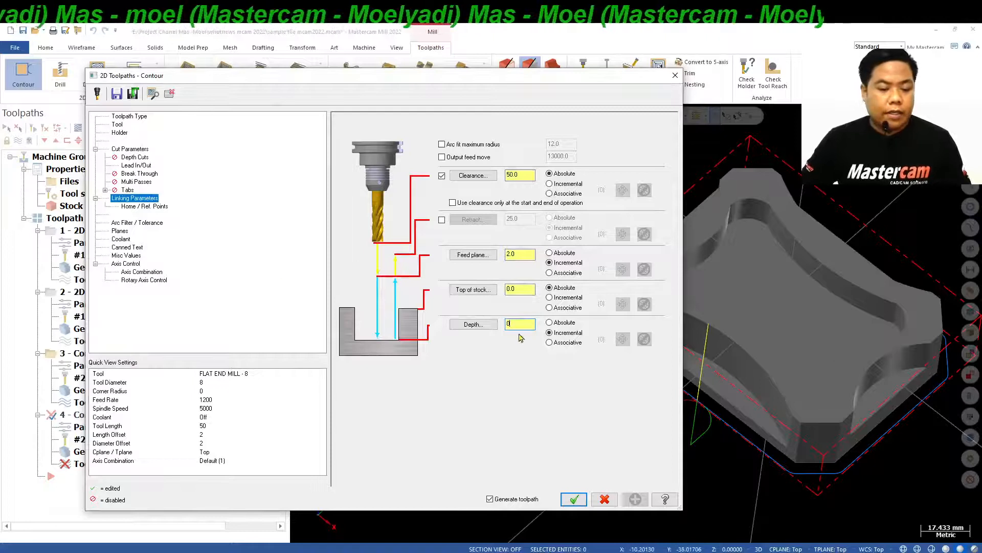
pyautogui.click(135, 165)
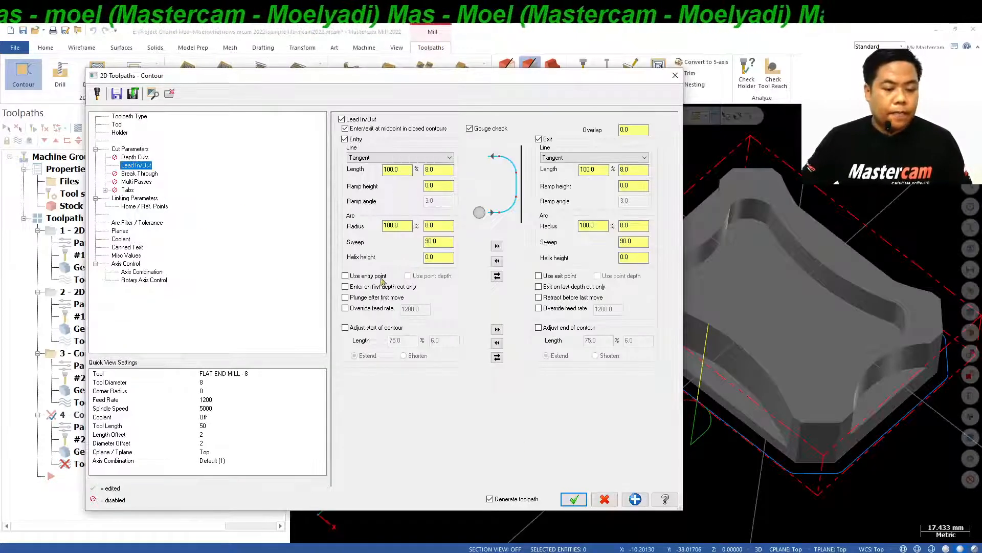
pyautogui.click(573, 499)
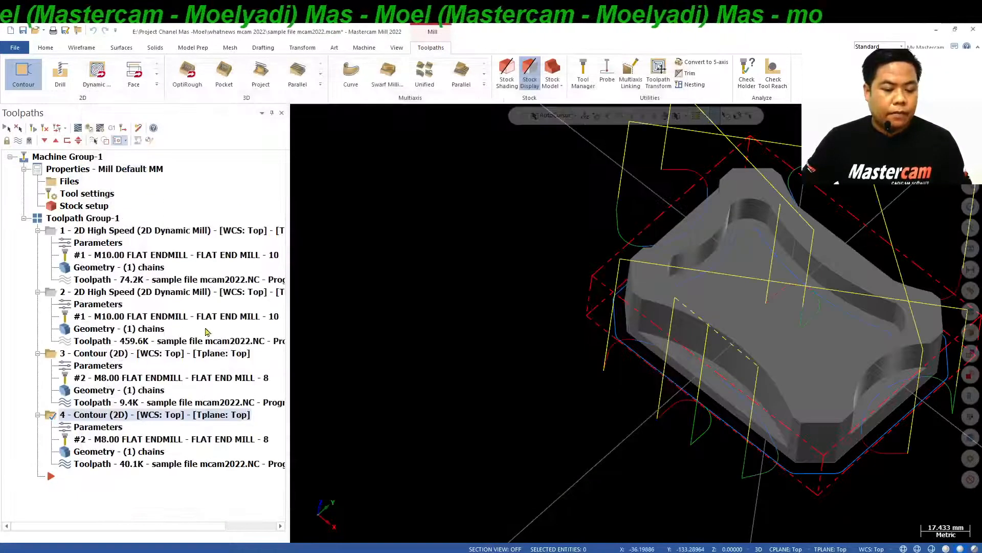
# Examine both Contour toolpaths around the solid's outer edge, side recesses and pocket, and return to the isometric view.
pyautogui.moveTo(636, 323)
pyautogui.mouseDown(button='middle')
pyautogui.moveTo(544, 280)
pyautogui.moveTo(537, 264)
pyautogui.moveTo(602, 292)
pyautogui.moveTo(558, 235)
pyautogui.moveTo(540, 307)
pyautogui.moveTo(548, 304)
pyautogui.moveTo(511, 277)
pyautogui.mouseUp(button='middle')
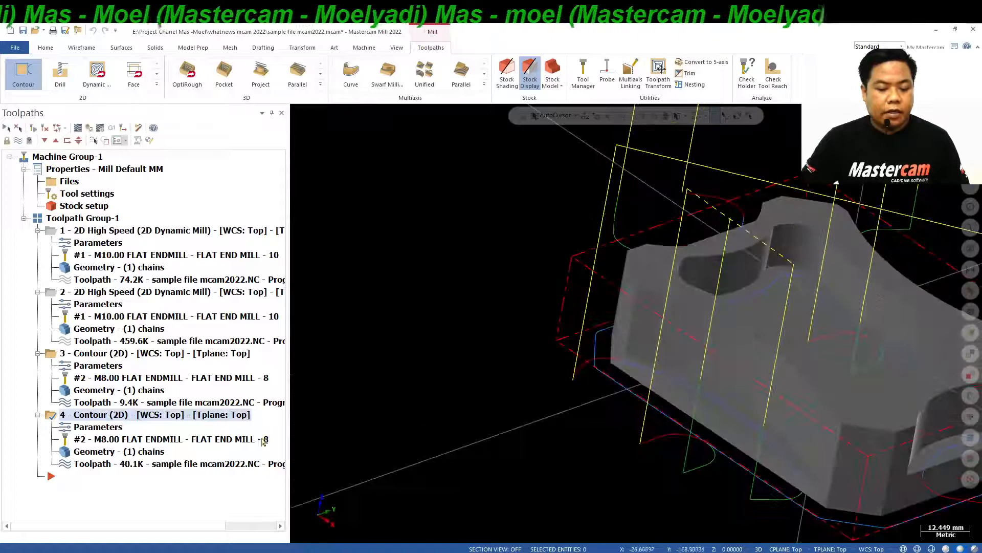
pyautogui.click(157, 353)
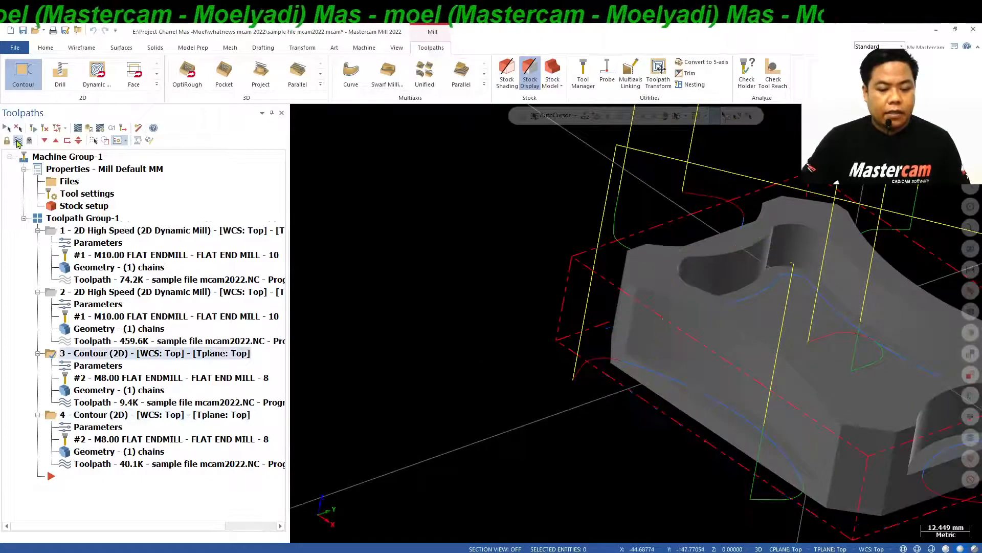
pyautogui.moveTo(443, 358)
pyautogui.mouseDown(button='middle')
pyautogui.moveTo(567, 379)
pyautogui.moveTo(574, 412)
pyautogui.moveTo(518, 407)
pyautogui.mouseUp(button='middle')
pyautogui.scroll(2, 629, 419)
pyautogui.moveTo(646, 400); pyautogui.dragTo(358, 329, button='middle')
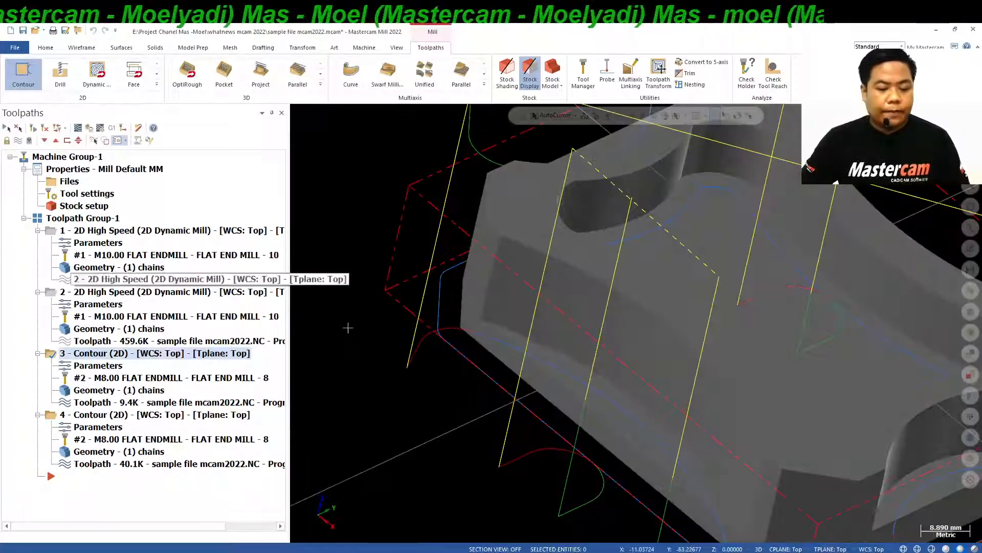
pyautogui.scroll(-4, 353, 329)
pyautogui.moveTo(419, 307); pyautogui.dragTo(451, 328, button='middle')
pyautogui.rightClick(903, 162)
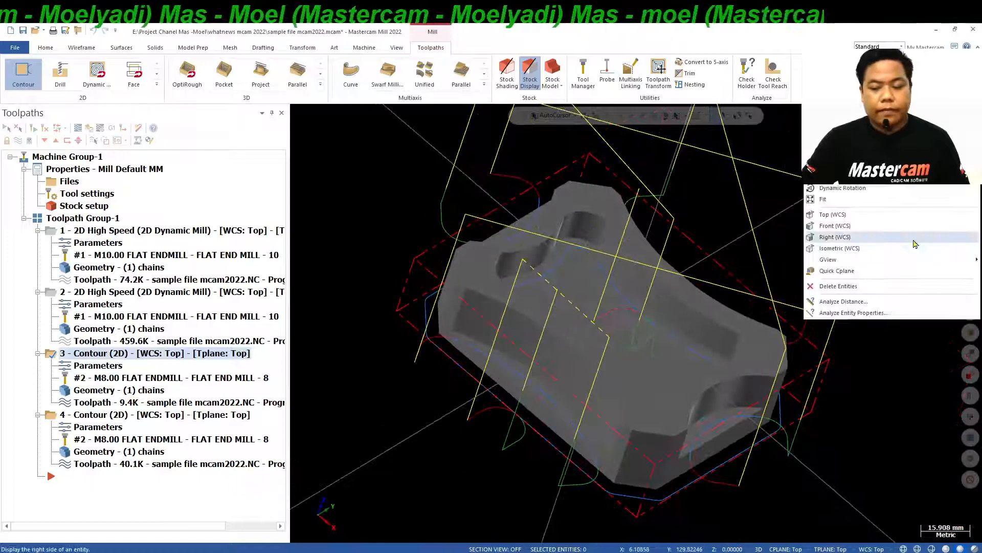
pyautogui.click(916, 248)
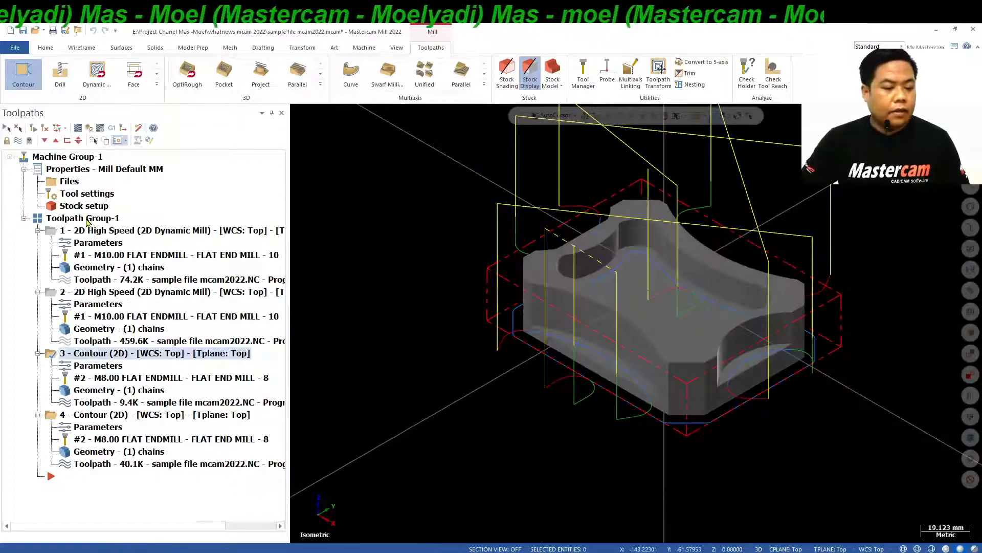
# Select all operations in Toolpath Group-1 and hide their toolpath display.
pyautogui.click(87, 219)
pyautogui.click(18, 140)
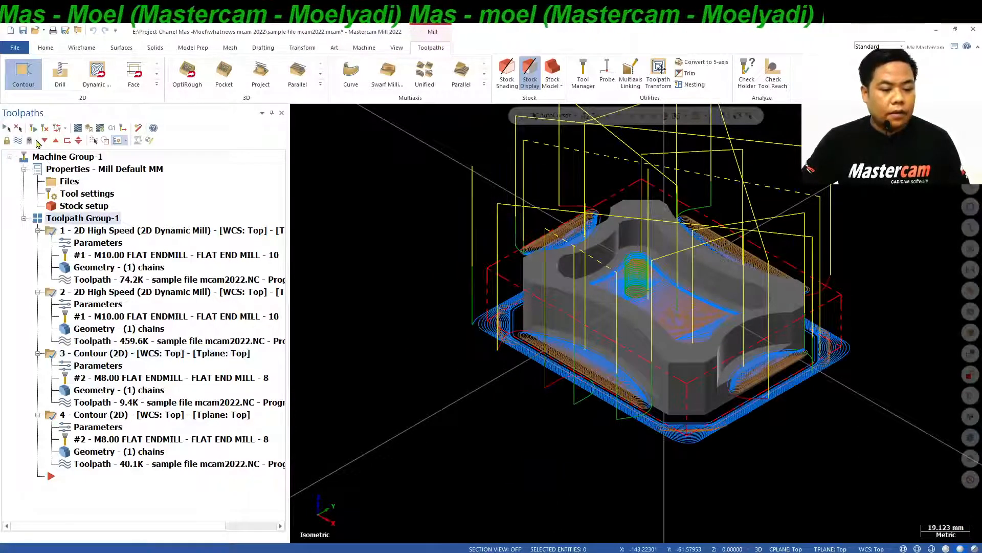
pyautogui.click(25, 142)
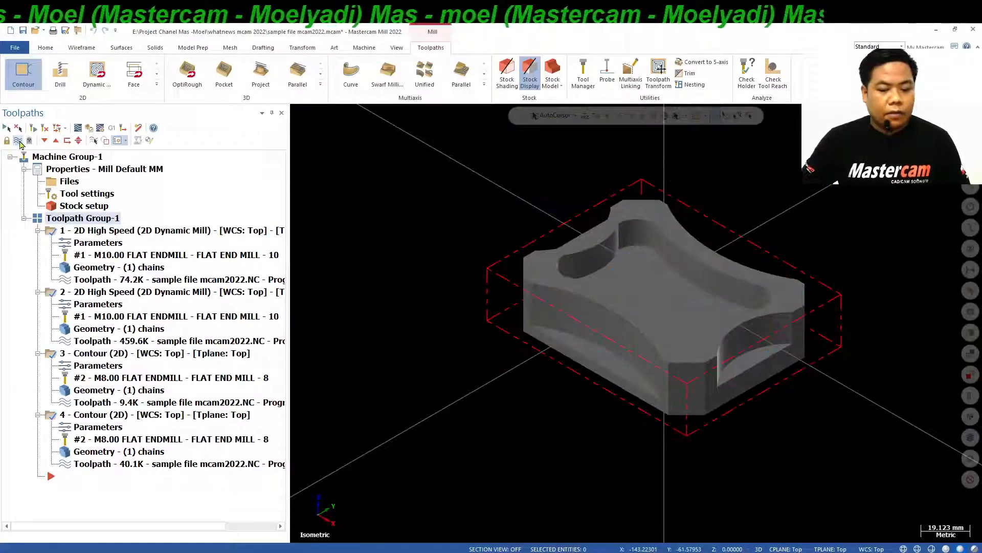
# Run the Verify simulation of all four operations through to the end and inspect the machined part from another angle.
pyautogui.click(88, 130)
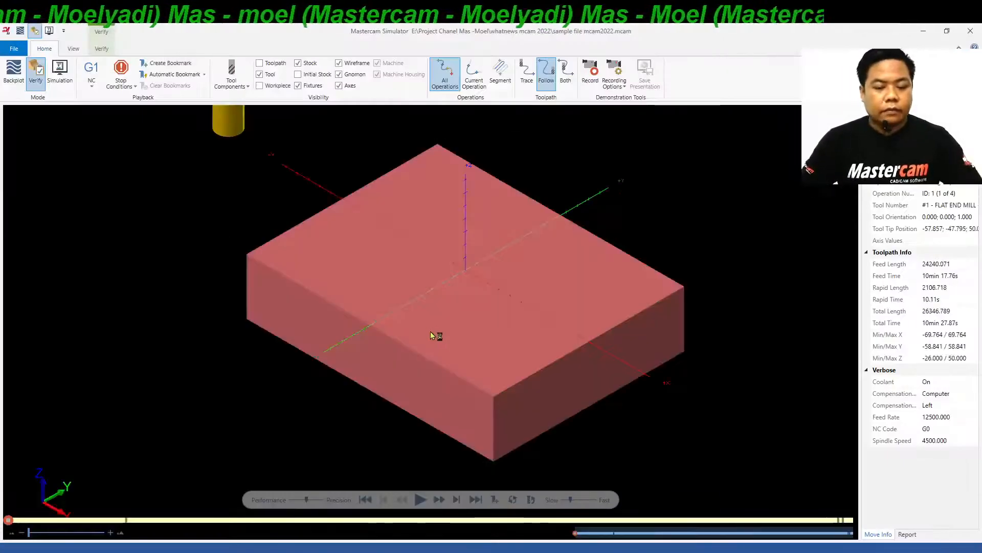
pyautogui.click(102, 48)
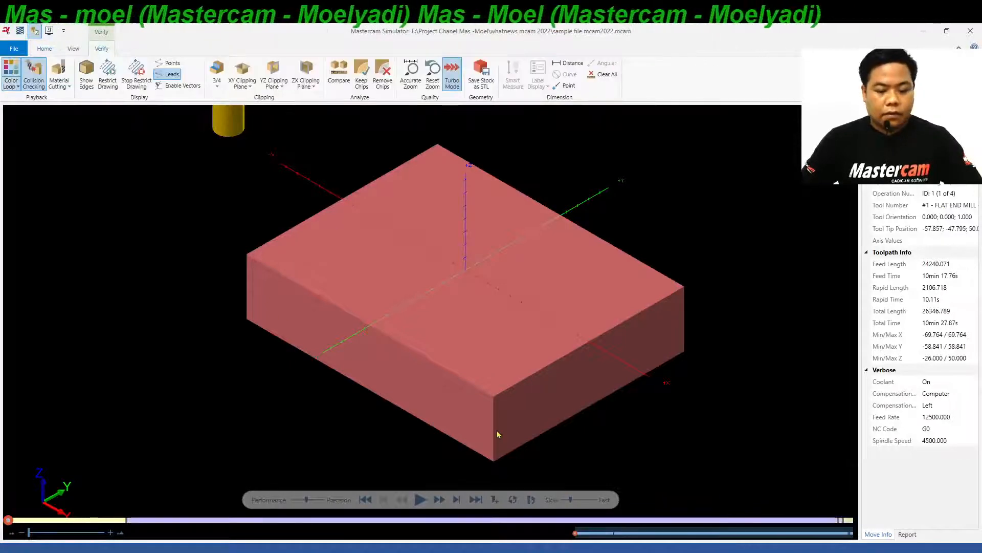
pyautogui.click(419, 500)
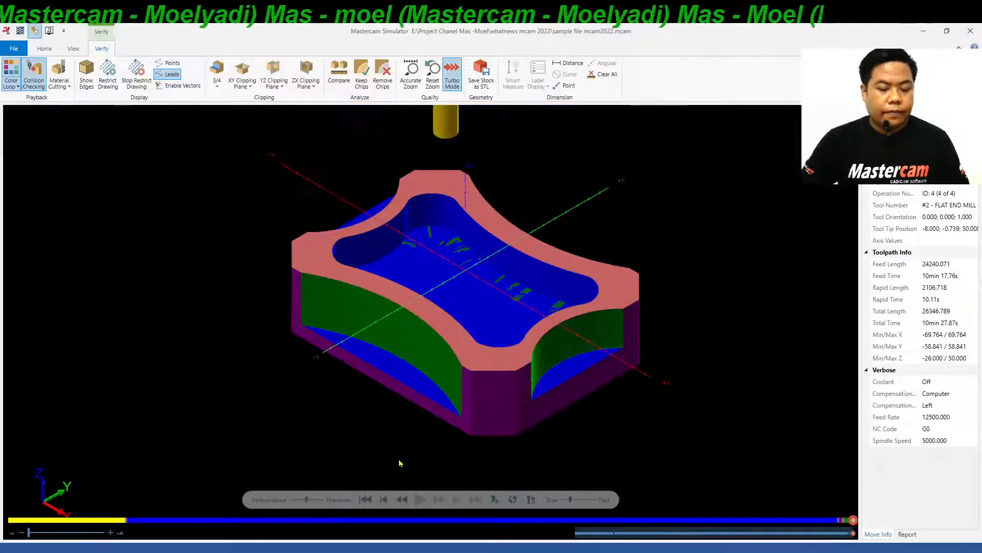
pyautogui.moveTo(466, 230); pyautogui.dragTo(502, 314, button='middle')
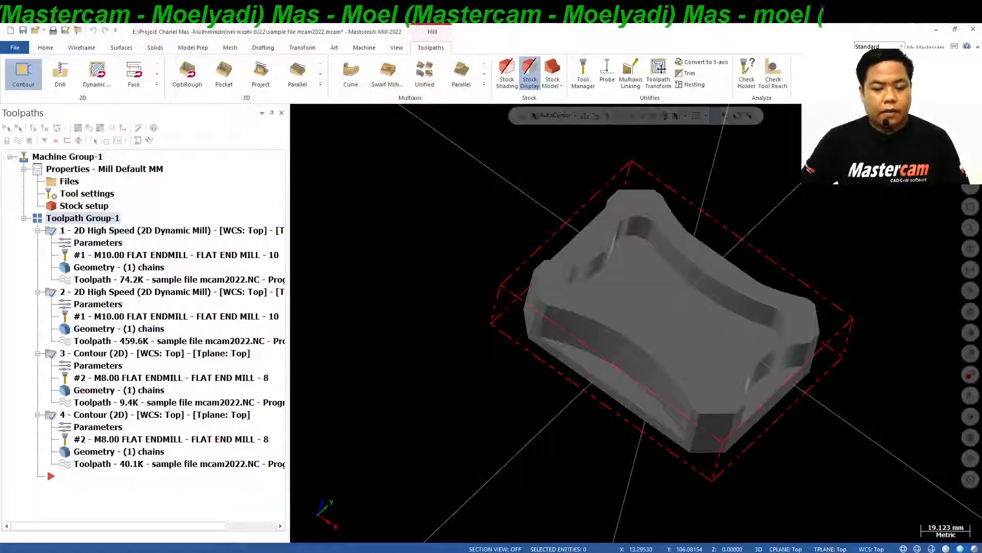
# Review the automatic regions chained for the second Dynamic Mill operation, accept its parameters unchanged and regenerate the toolpath.
pyautogui.rightClick(878, 169)
pyautogui.click(882, 256)
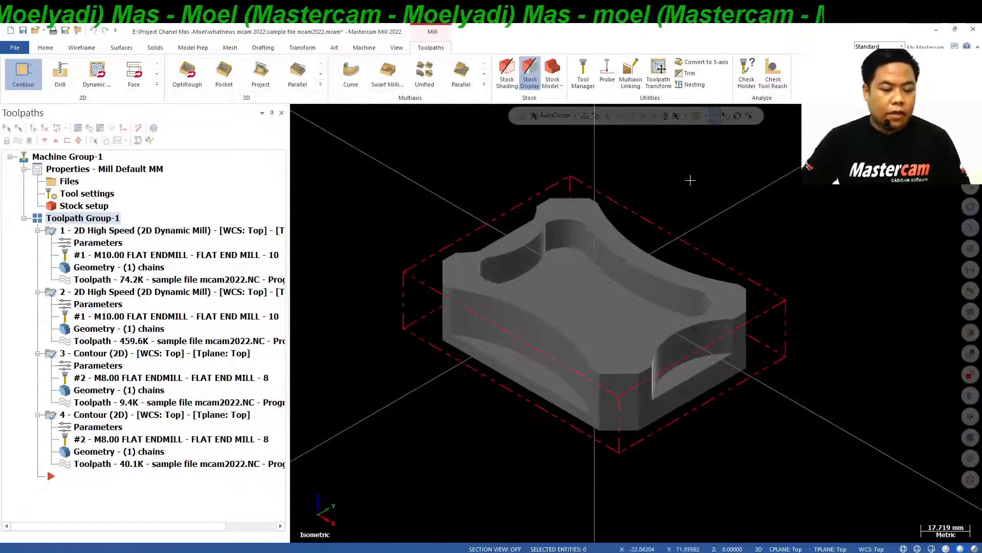
pyautogui.click(117, 305)
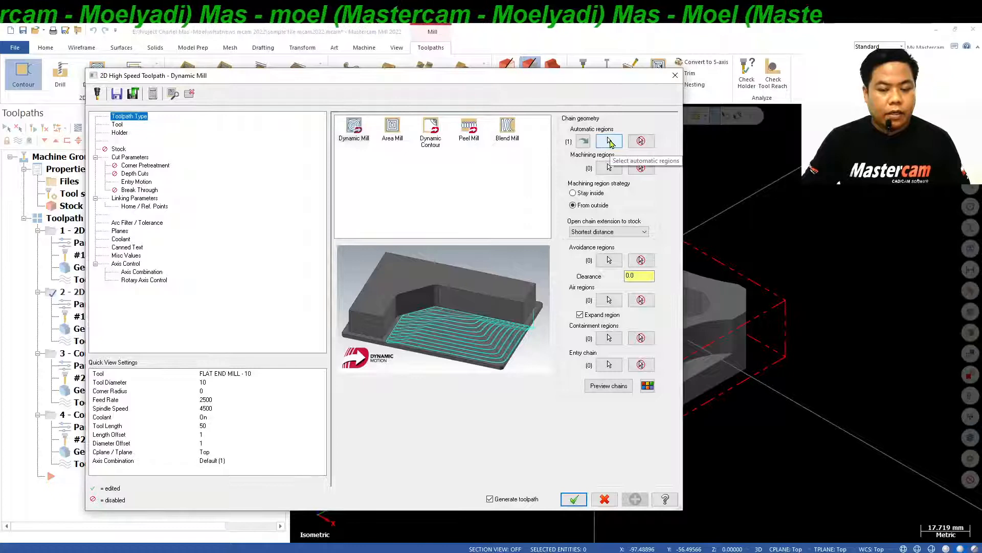
pyautogui.click(610, 142)
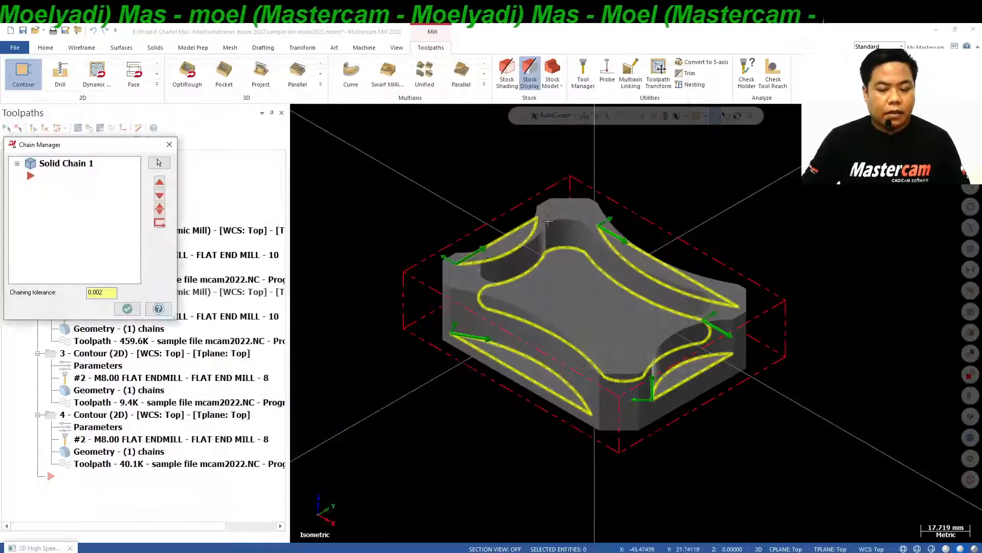
pyautogui.moveTo(556, 277)
pyautogui.mouseDown(button='middle')
pyautogui.moveTo(540, 378)
pyautogui.moveTo(567, 306)
pyautogui.moveTo(536, 290)
pyautogui.mouseUp(button='middle')
pyautogui.click(126, 308)
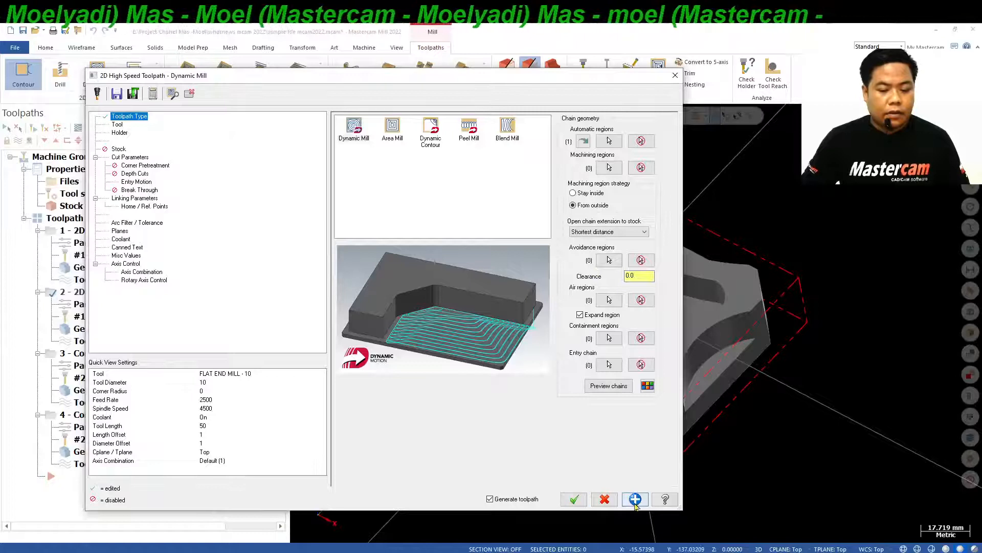
pyautogui.click(574, 499)
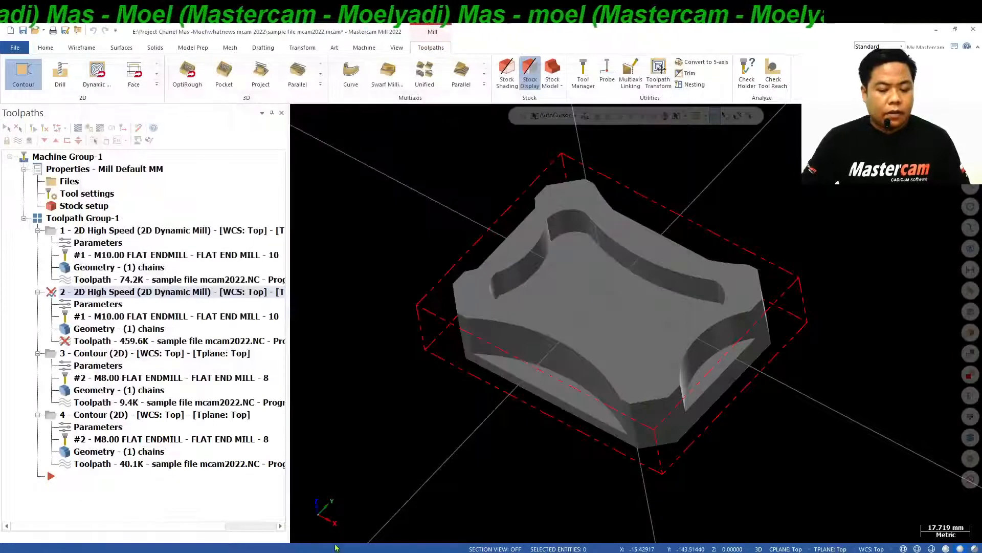
pyautogui.click(33, 129)
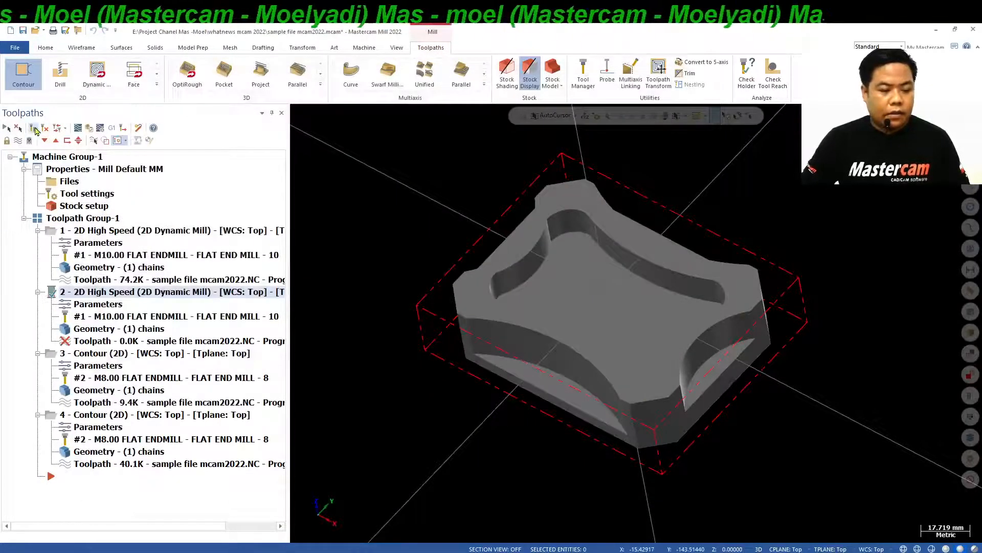
# Switch to Adobe Acrobat Reader to view the What's New in Mastercam 2022 page on automatic region selection.
pyautogui.click(278, 552)
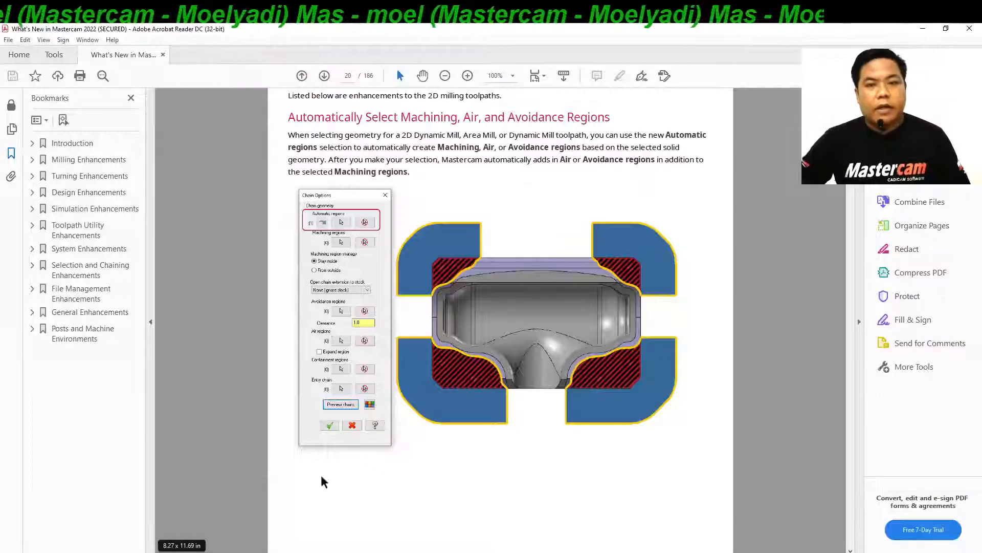